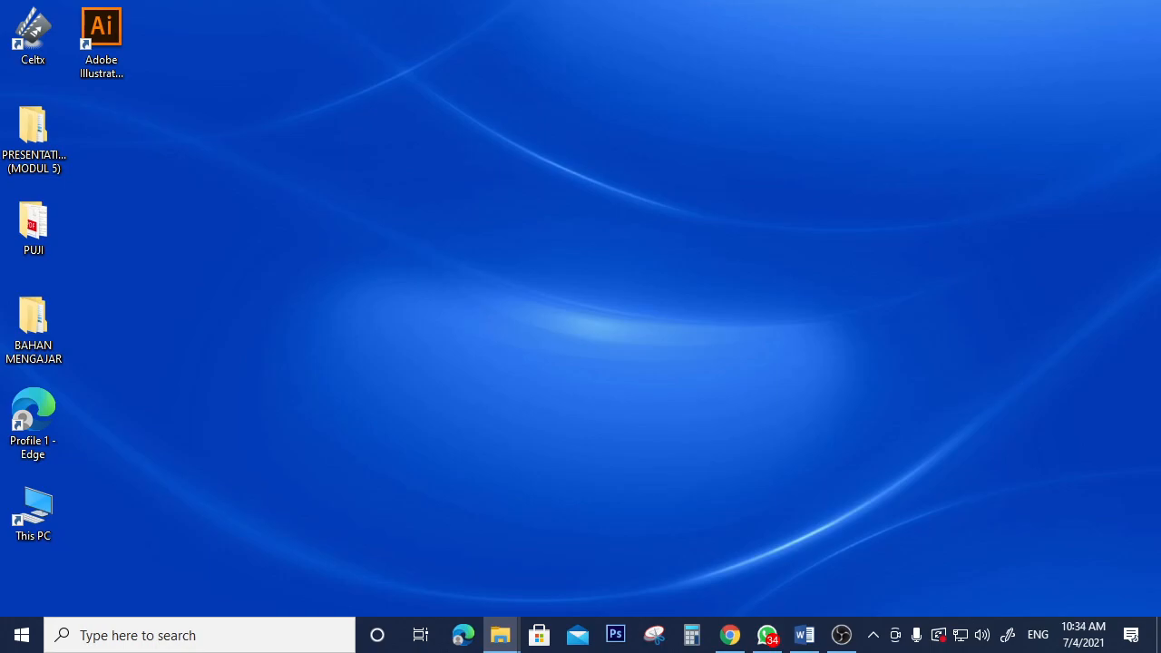
Step: Browse from the M02_TASK 01 folder to the M02_TASK 02 folder in +M02.1_TASK ILLUSTRATION VECTOR and examine its logo images
{"action": "left_click_drag", "start_coordinate": [1, 150], "coordinate": [545, 24]}
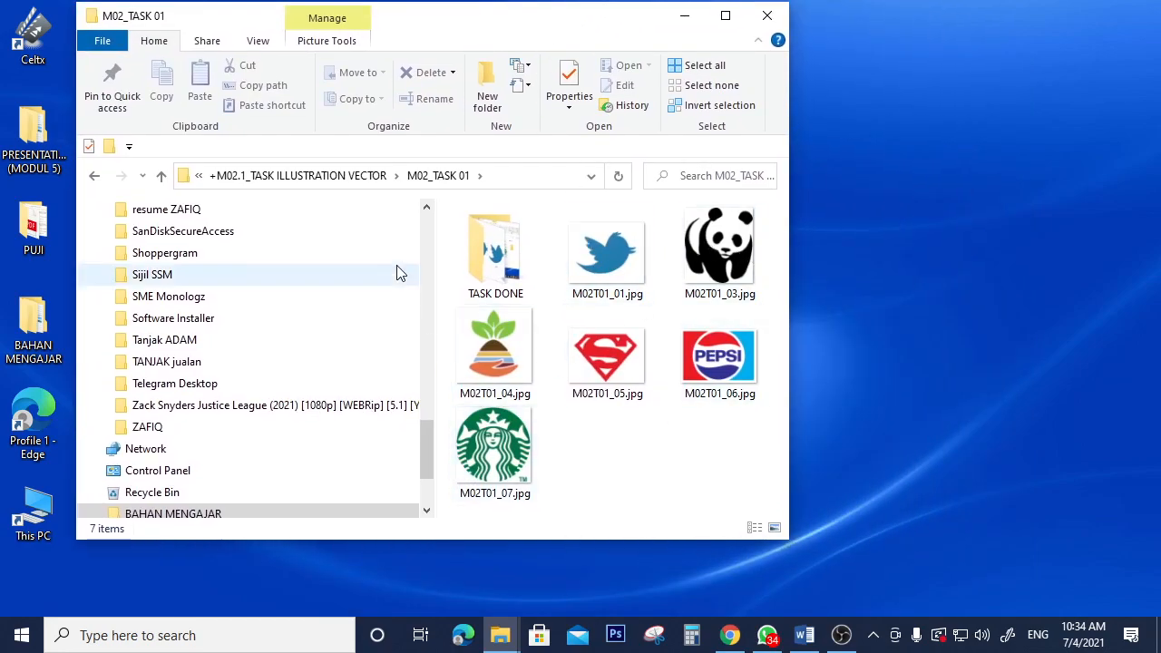
{"action": "left_click", "coordinate": [353, 176]}
{"action": "left_click", "coordinate": [537, 176]}
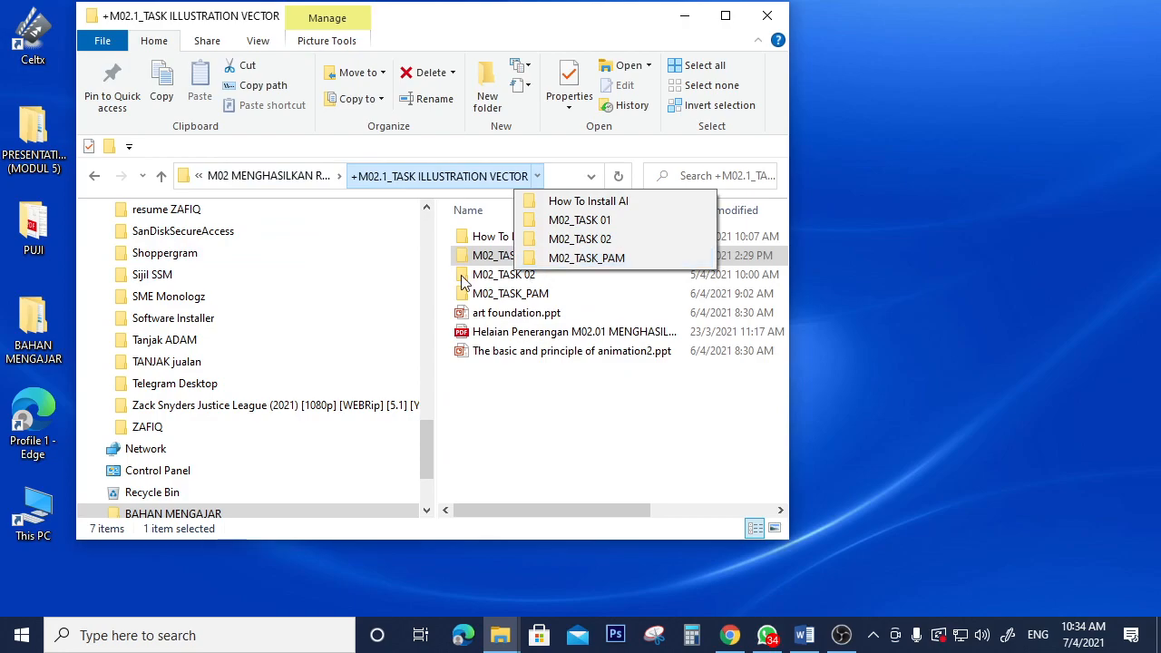
{"action": "left_click", "coordinate": [268, 176]}
{"action": "left_click", "coordinate": [607, 259]}
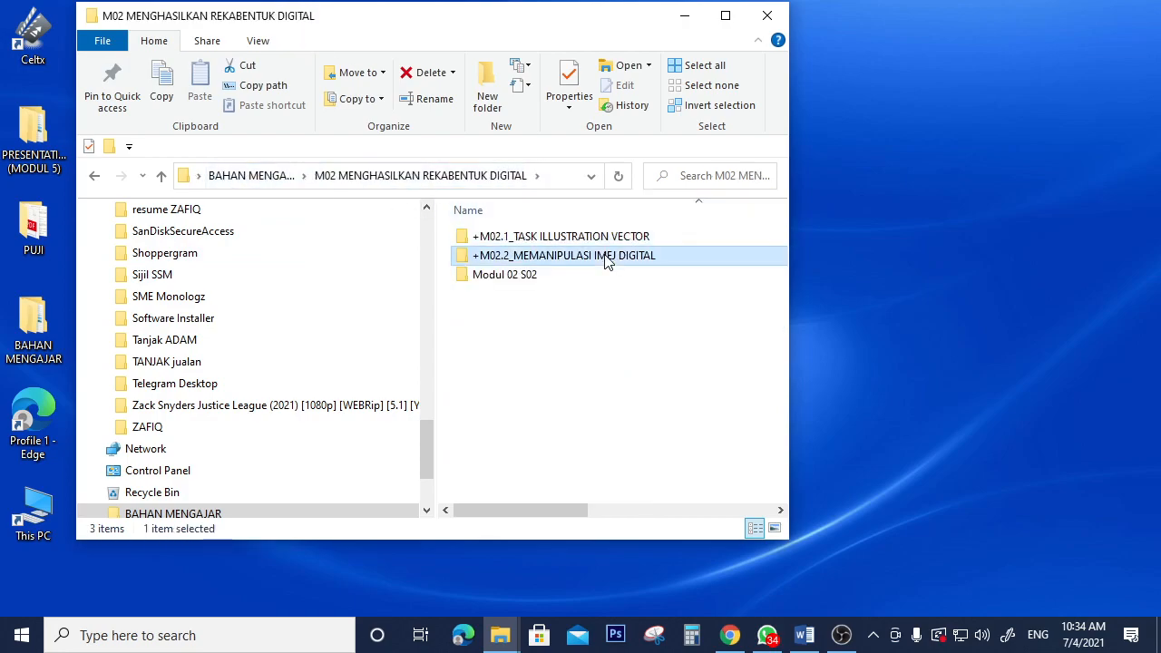
{"action": "double_click", "coordinate": [601, 237]}
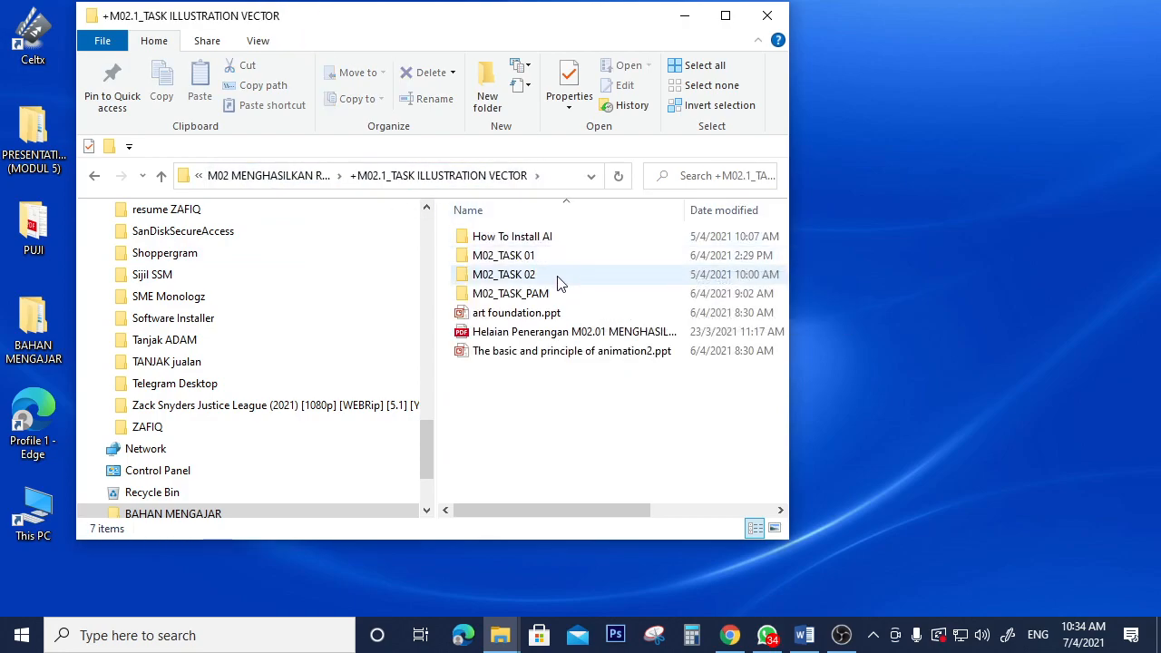
{"action": "double_click", "coordinate": [558, 279]}
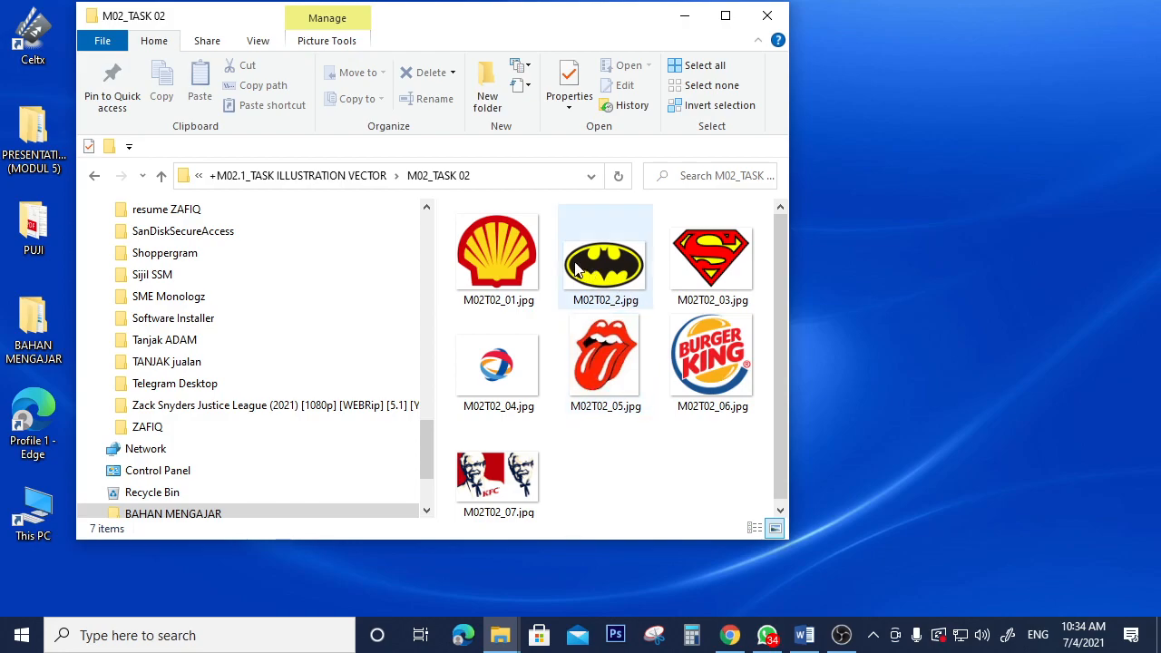
{"action": "mouse_move", "coordinate": [575, 267]}
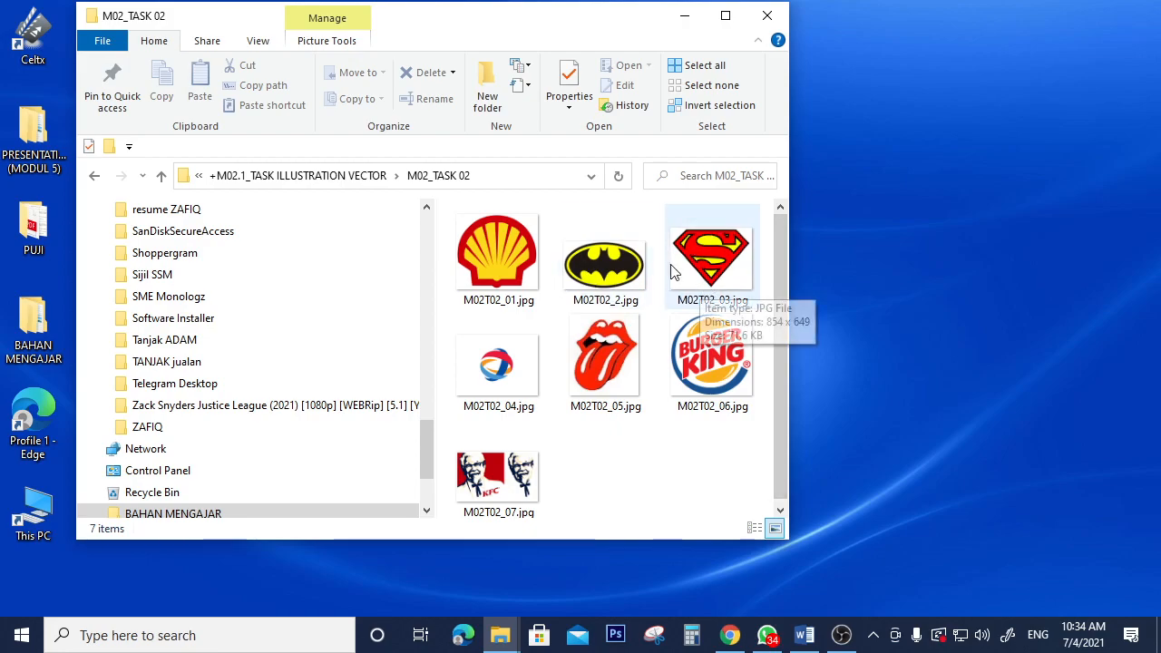
Step: Return to the M02_TASK 01 folder, look over its logo images in a maximized window, and minimize the window
{"action": "left_click", "coordinate": [363, 179]}
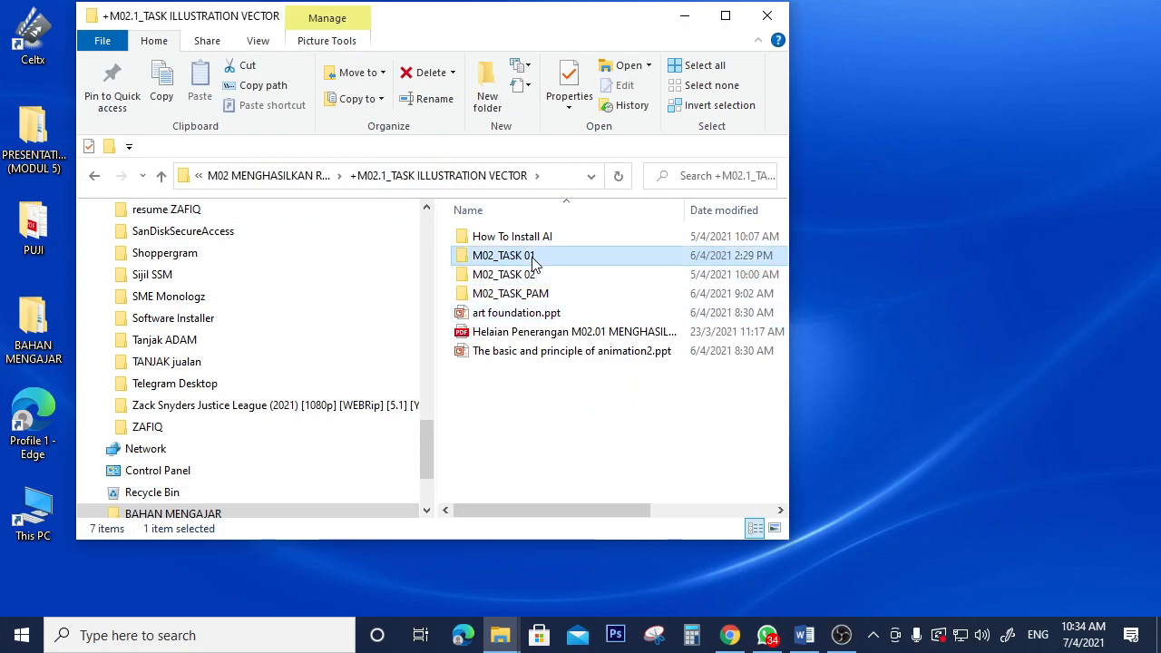
{"action": "double_click", "coordinate": [508, 258]}
{"action": "left_click", "coordinate": [531, 444]}
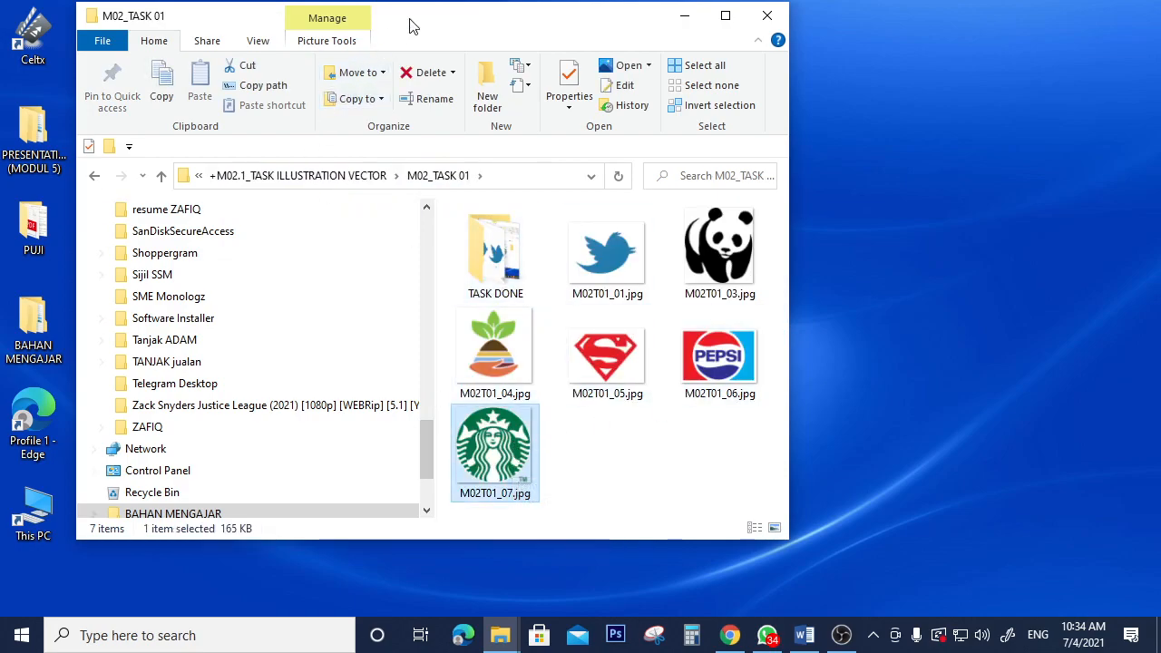
{"action": "double_click", "coordinate": [704, 16]}
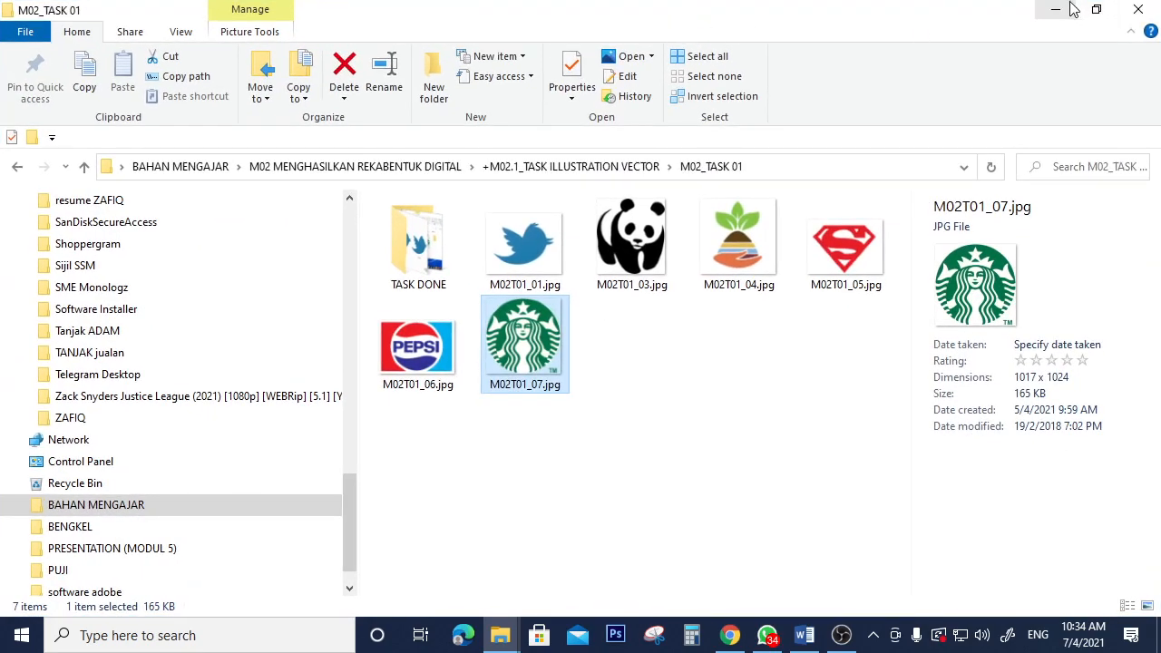
{"action": "left_click", "coordinate": [1052, 11]}
Step: Launch Adobe Illustrator from the desktop and minimize its window while it loads
{"action": "left_click", "coordinate": [102, 80]}
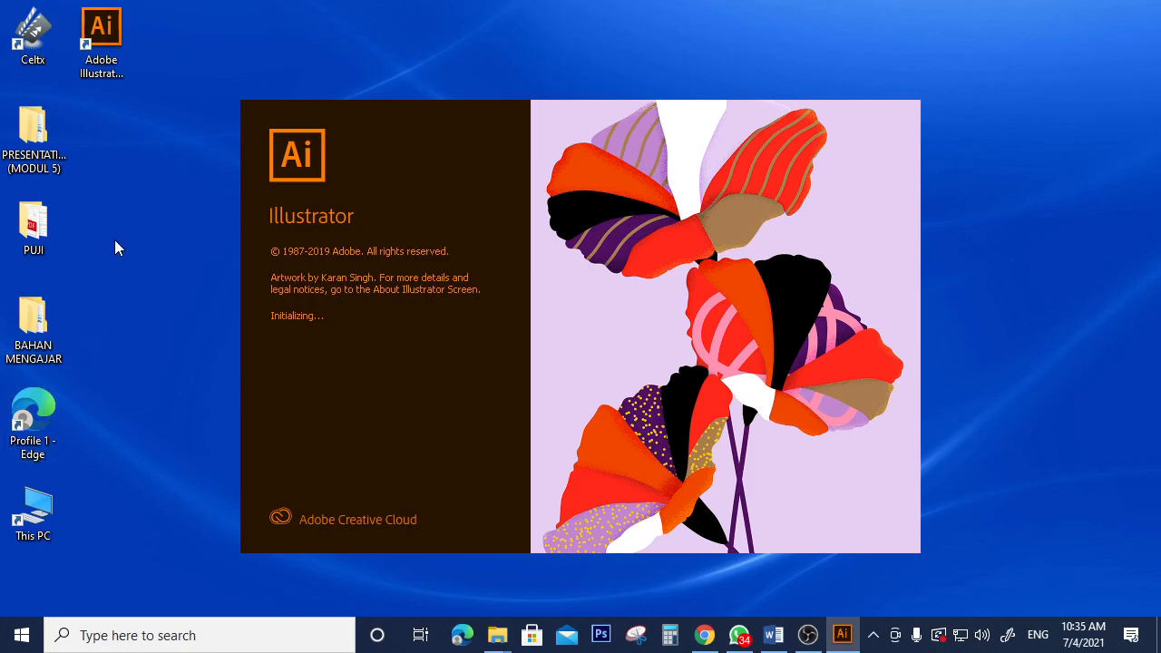
{"action": "left_click", "coordinate": [100, 40]}
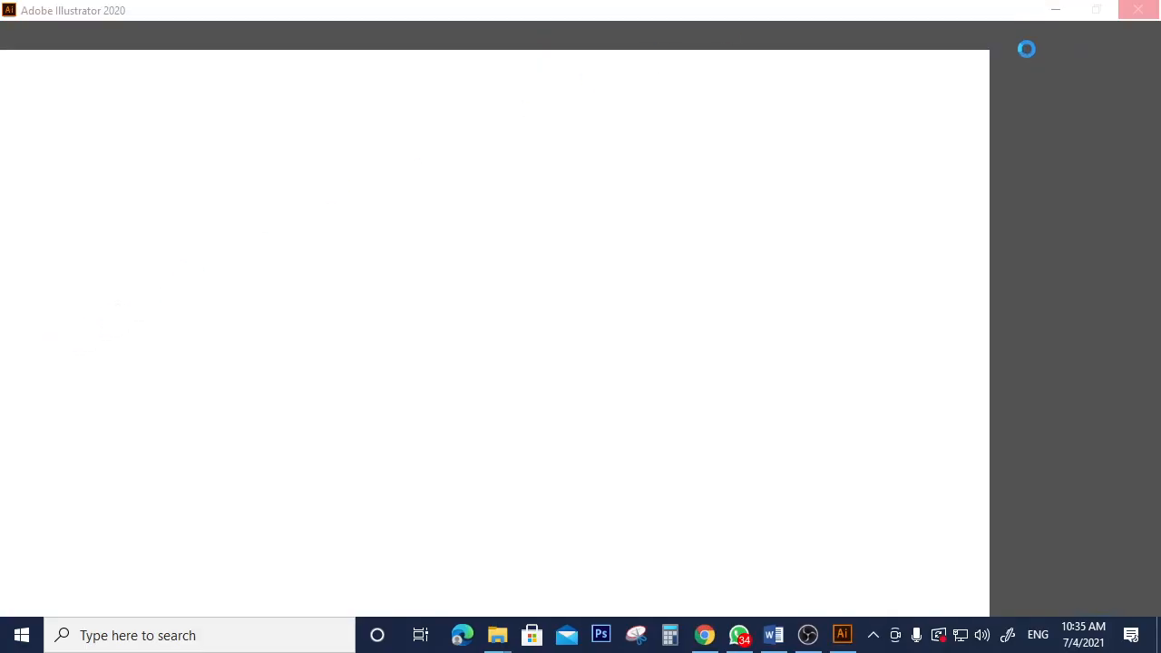
{"action": "left_click", "coordinate": [1052, 18]}
Step: Create a desktop folder named M02_TUGASAN followed by the student's name, and place it below the Illustrator shortcut
{"action": "right_click", "coordinate": [122, 135]}
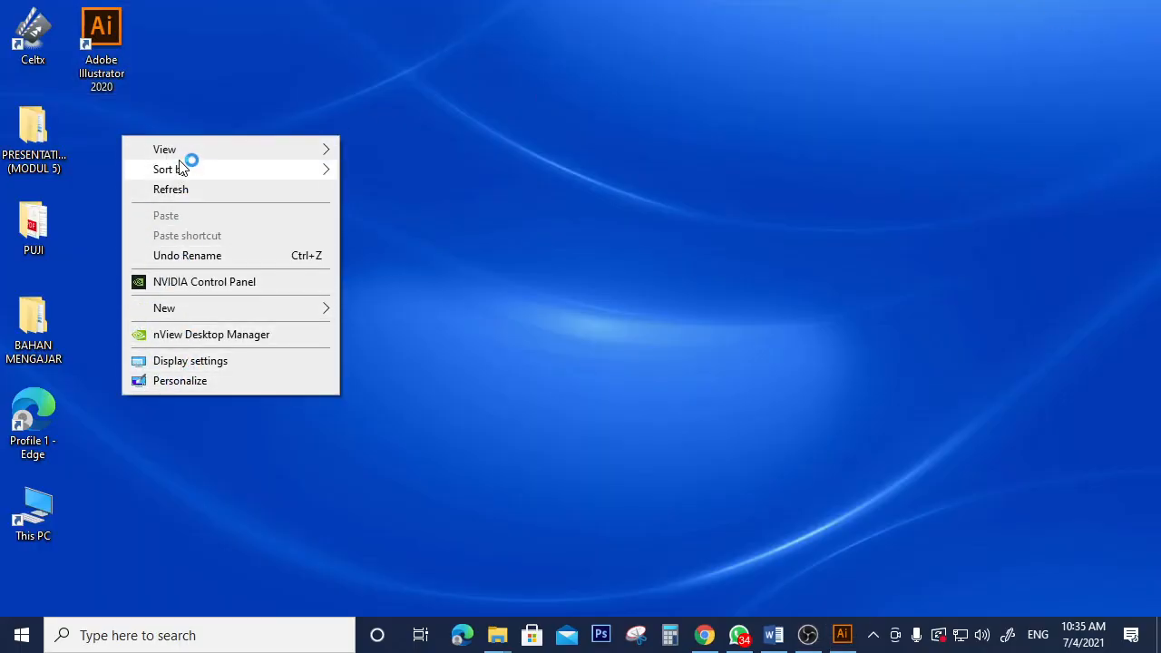
{"action": "mouse_move", "coordinate": [174, 311]}
{"action": "left_click", "coordinate": [412, 313]}
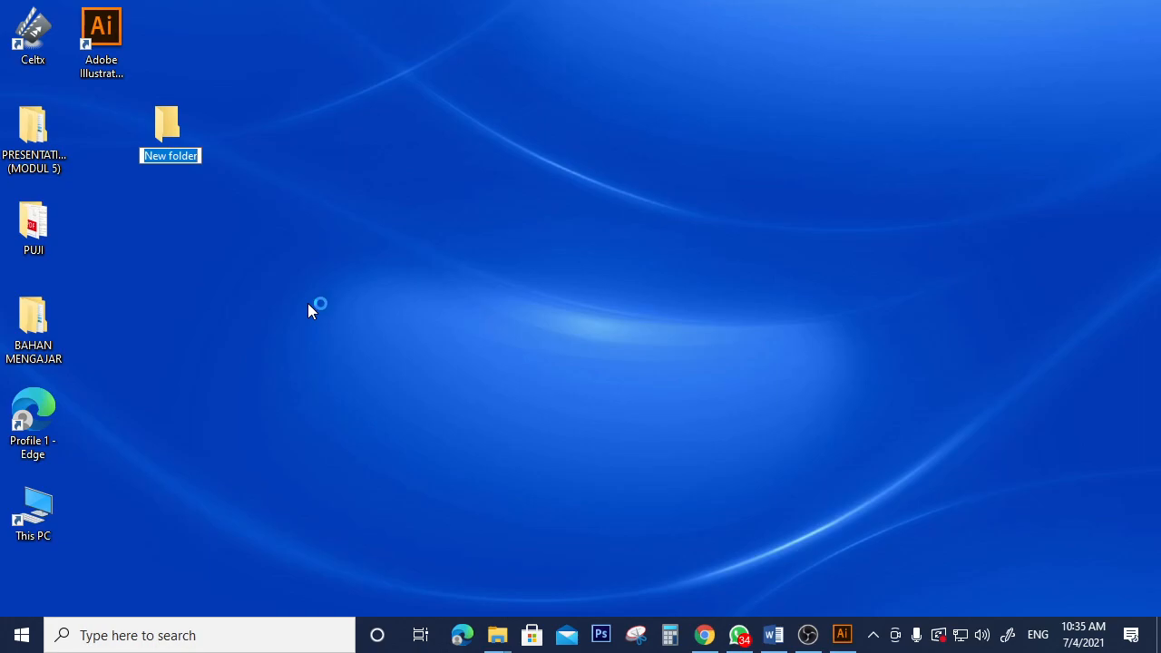
{"action": "type", "text": "M02"}
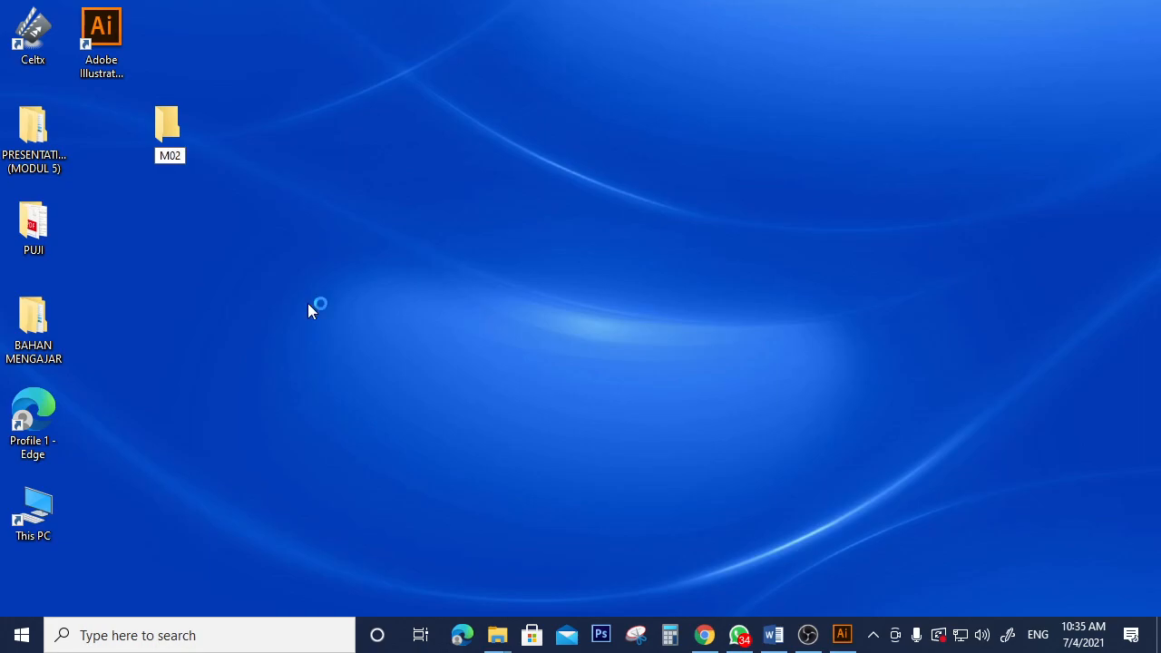
{"action": "type", "text": "_TUG"}
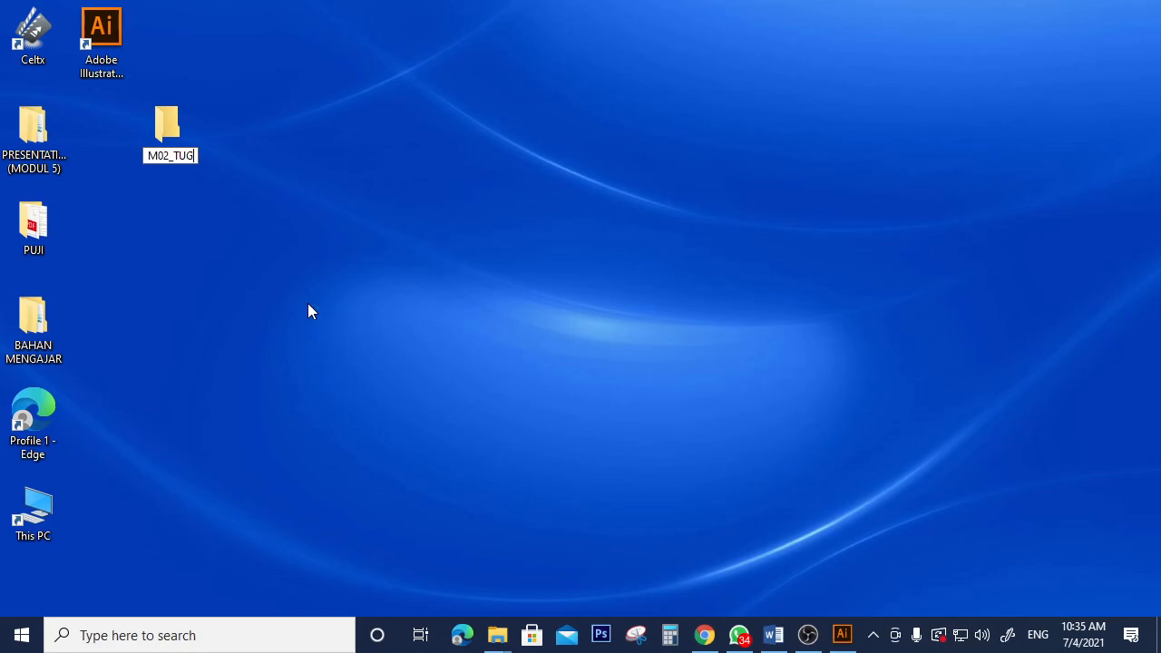
{"action": "type", "text": "ASAN ZAFIQ"}
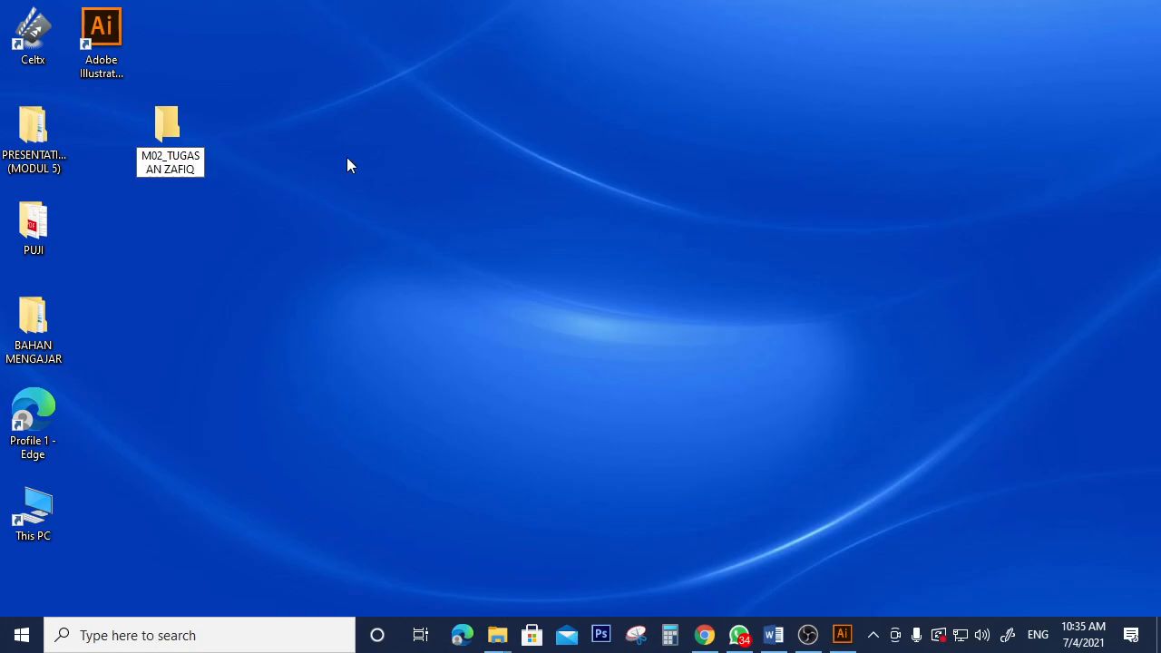
{"action": "key", "text": "Return"}
{"action": "left_click_drag", "start_coordinate": [165, 121], "coordinate": [103, 129]}
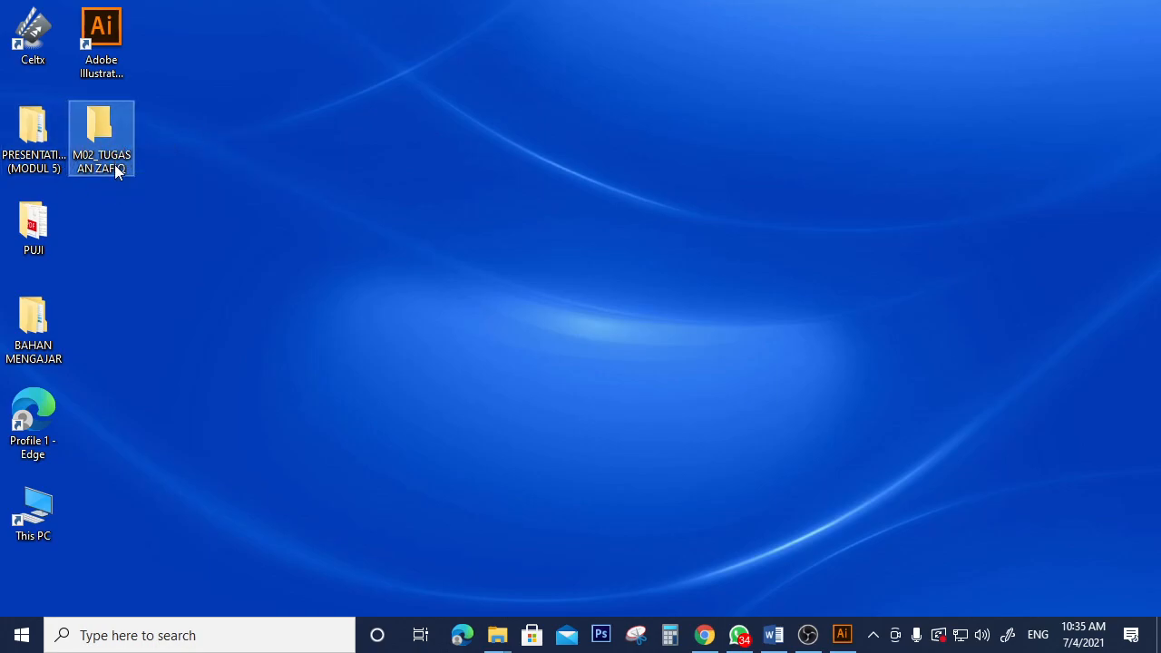
Step: Move the new M02_TUGASAN folder into M02 MENGHASILKAN REKABENTUK DIGITAL inside BAHAN MENGAJAR, and open that destination folder
{"action": "double_click", "coordinate": [18, 354]}
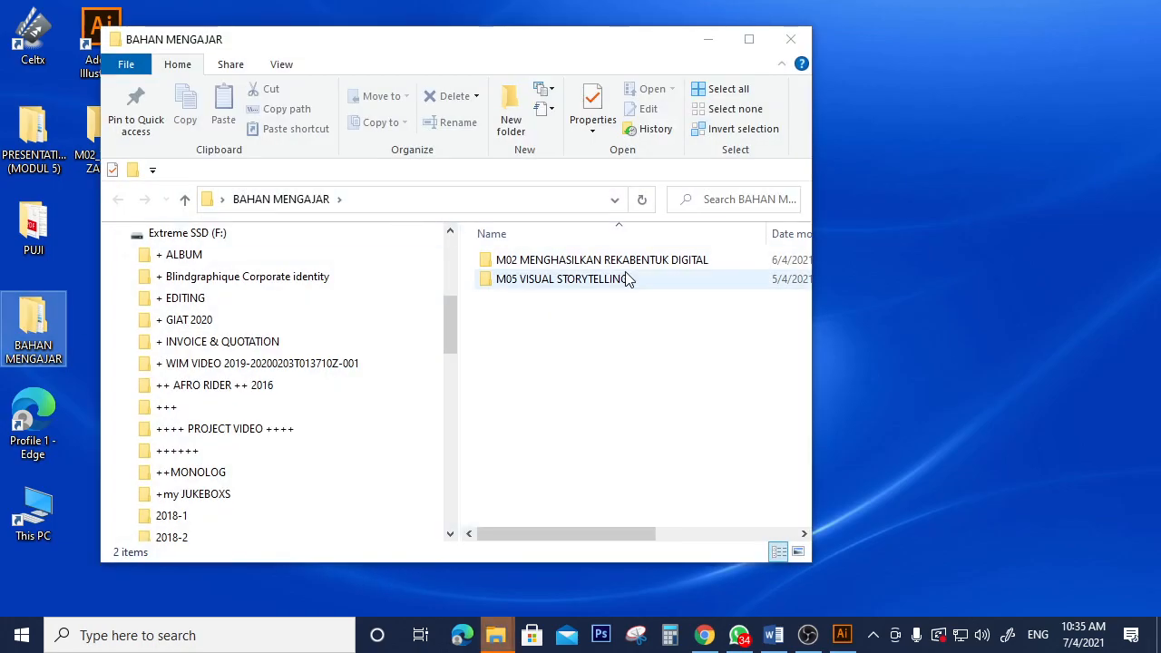
{"action": "left_click", "coordinate": [622, 261]}
{"action": "left_click_drag", "start_coordinate": [319, 60], "coordinate": [421, 61]}
{"action": "left_click_drag", "start_coordinate": [74, 127], "coordinate": [653, 262]}
{"action": "double_click", "coordinate": [662, 263]}
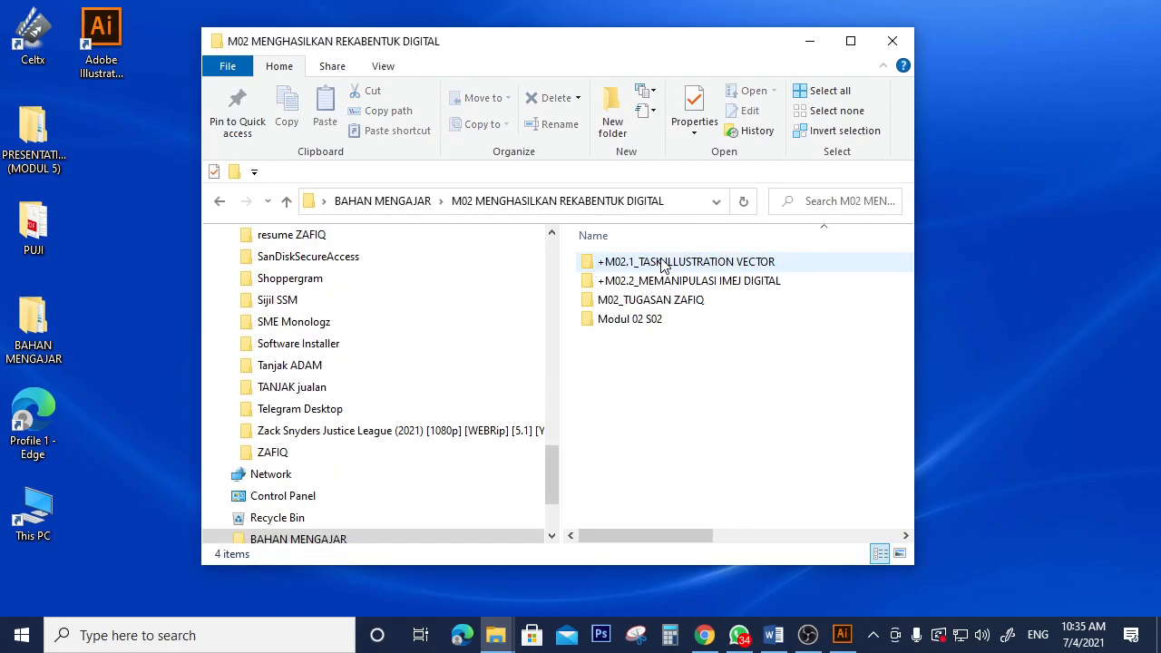
{"action": "left_click", "coordinate": [672, 302]}
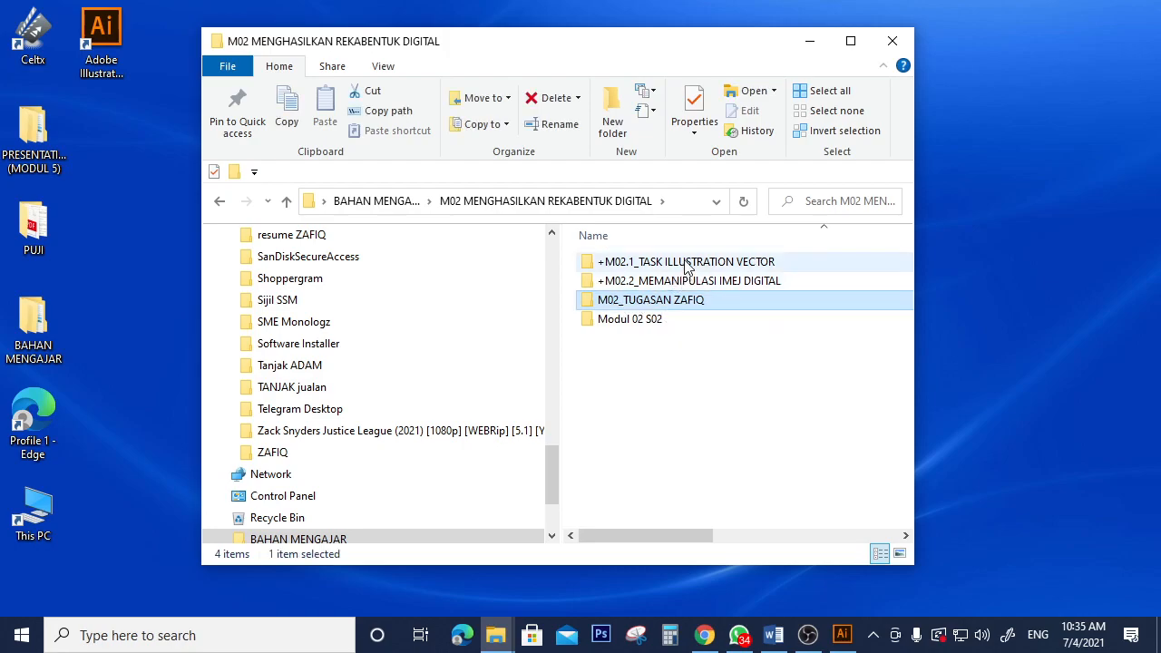
{"action": "left_click", "coordinate": [654, 302]}
{"action": "left_click", "coordinate": [687, 355]}
{"action": "left_click", "coordinate": [687, 305]}
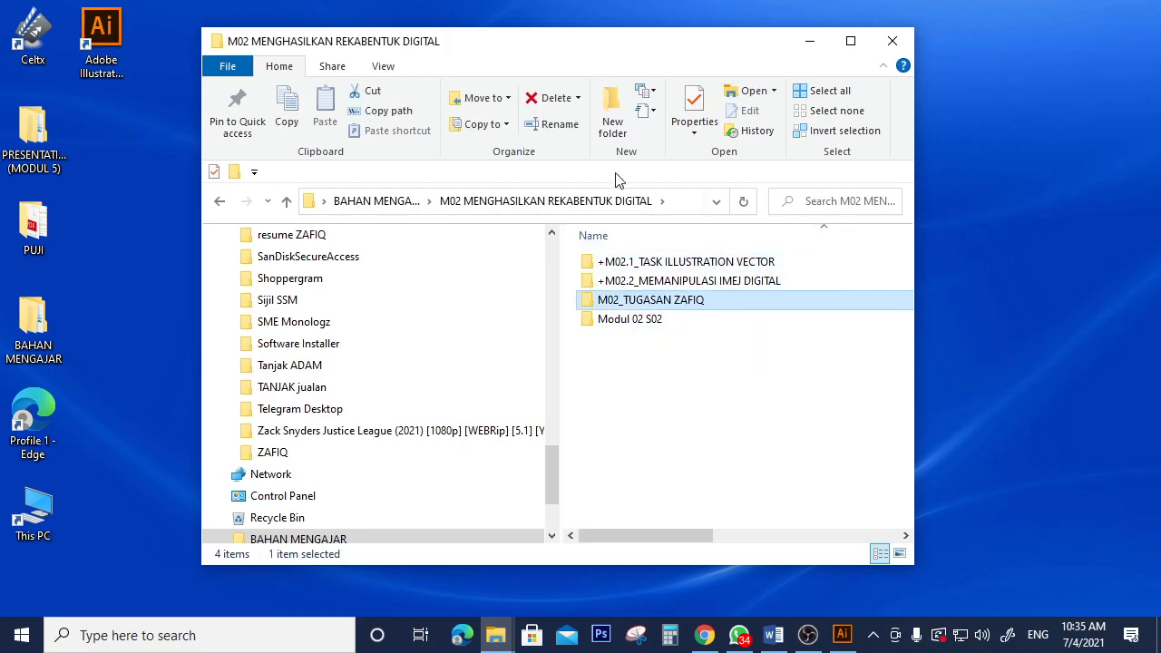
{"action": "mouse_move", "coordinate": [696, 302]}
{"action": "left_mouse_down"}
{"action": "mouse_move", "coordinate": [712, 263]}
{"action": "mouse_move", "coordinate": [698, 311]}
{"action": "left_mouse_up"}
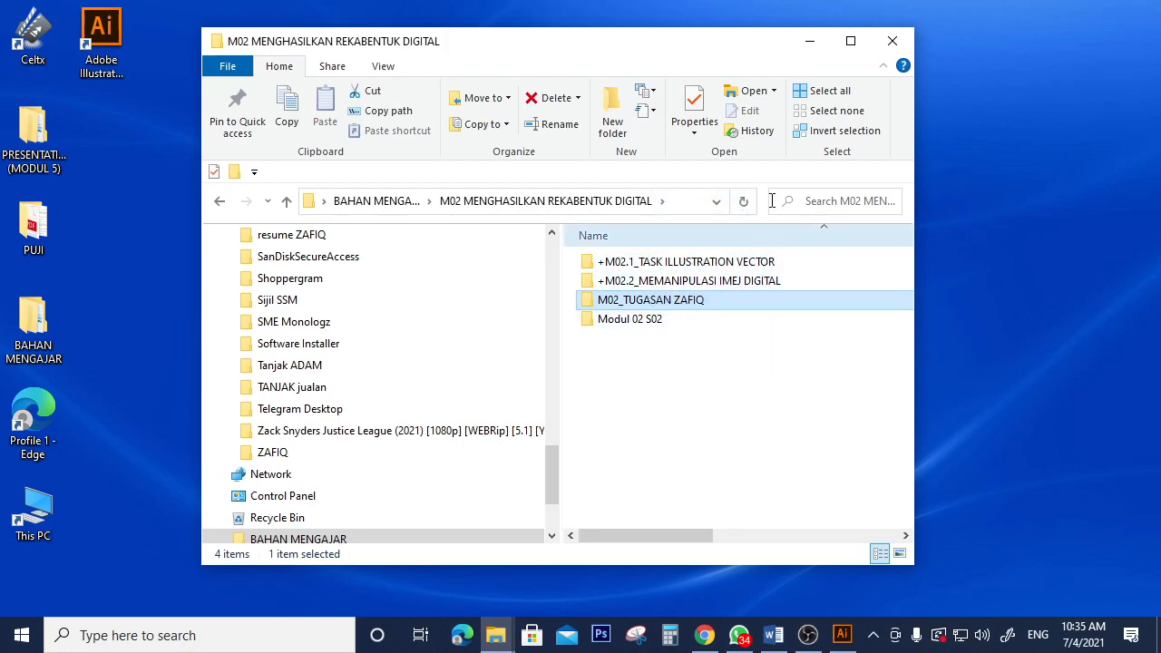
Step: View the logo images in M02_TASK 01 under +M02.1_TASK ILLUSTRATION VECTOR, and minimize the folder window
{"action": "double_click", "coordinate": [703, 262]}
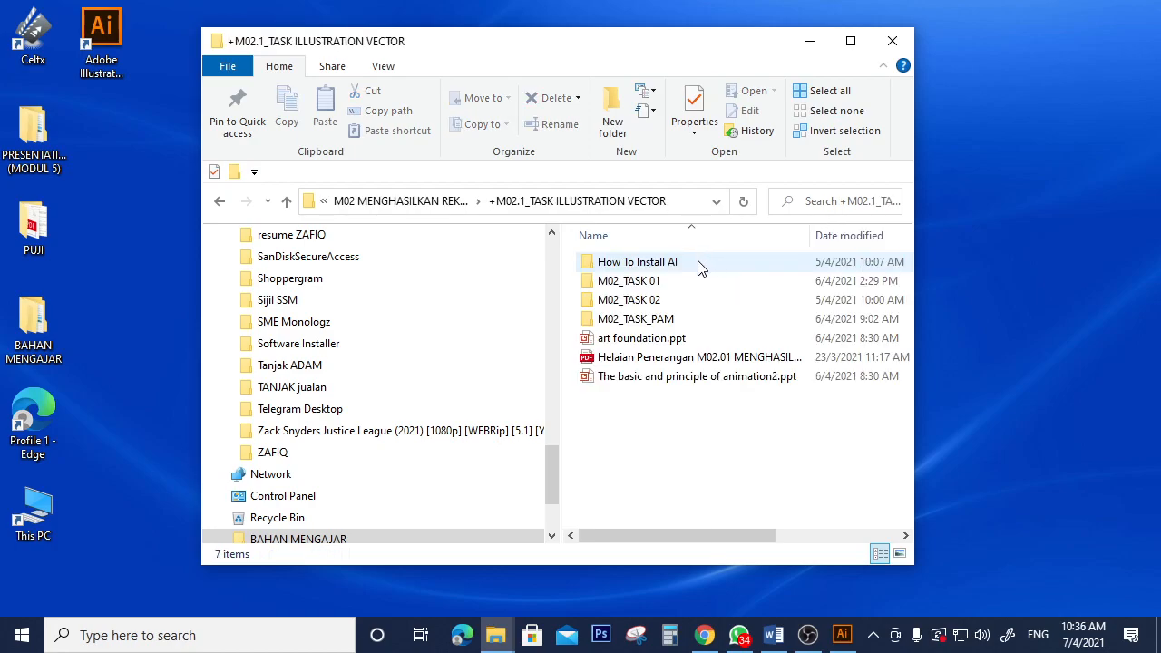
{"action": "double_click", "coordinate": [657, 283]}
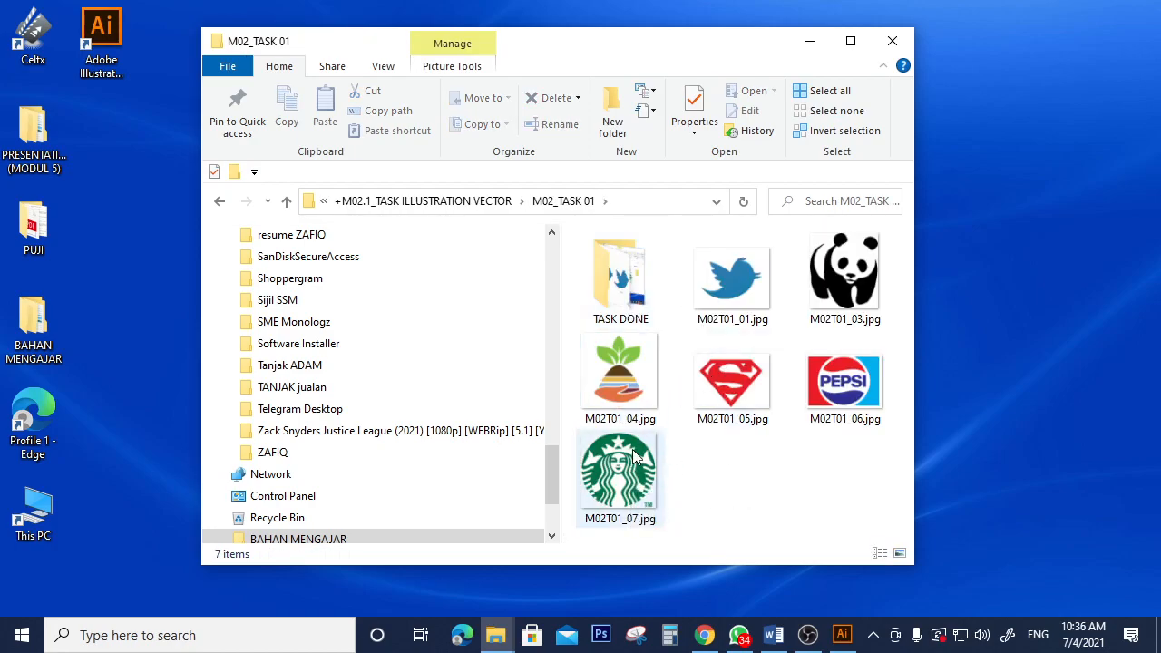
{"action": "left_click", "coordinate": [810, 41]}
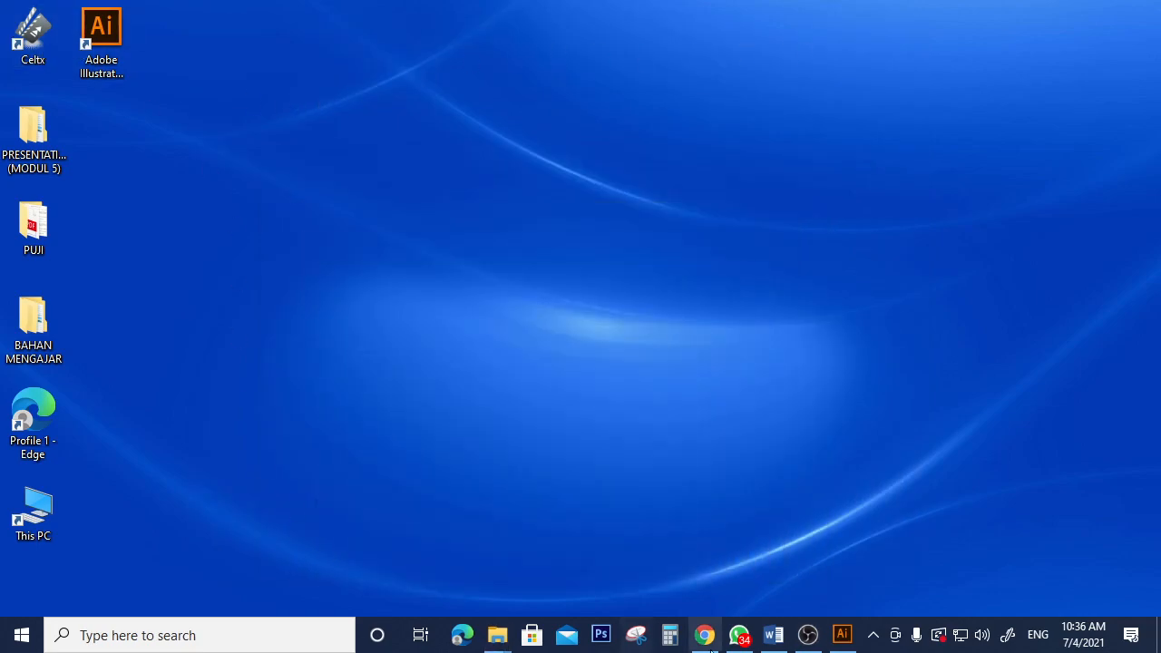
Step: Switch to Illustrator and set up a new print document with the A4 preset in landscape orientation
{"action": "left_click", "coordinate": [842, 635]}
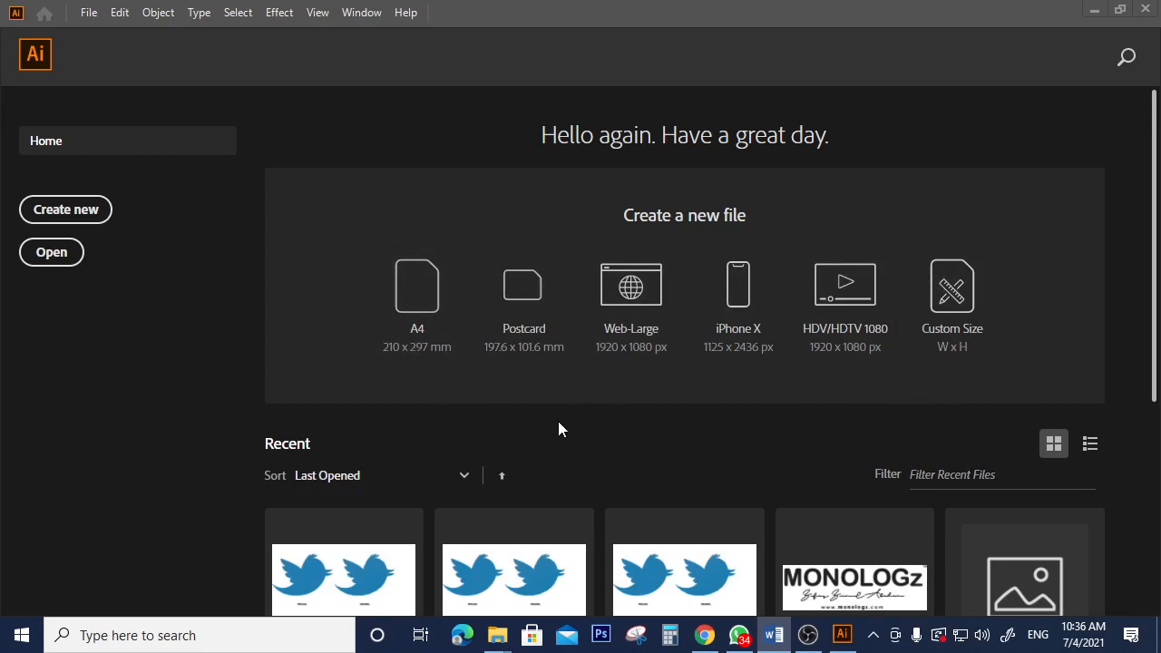
{"action": "scroll", "coordinate": [558, 428], "scroll_direction": "down", "scroll_amount": 4}
{"action": "scroll", "coordinate": [550, 461], "scroll_direction": "up", "scroll_amount": 4}
{"action": "left_click", "coordinate": [89, 13]}
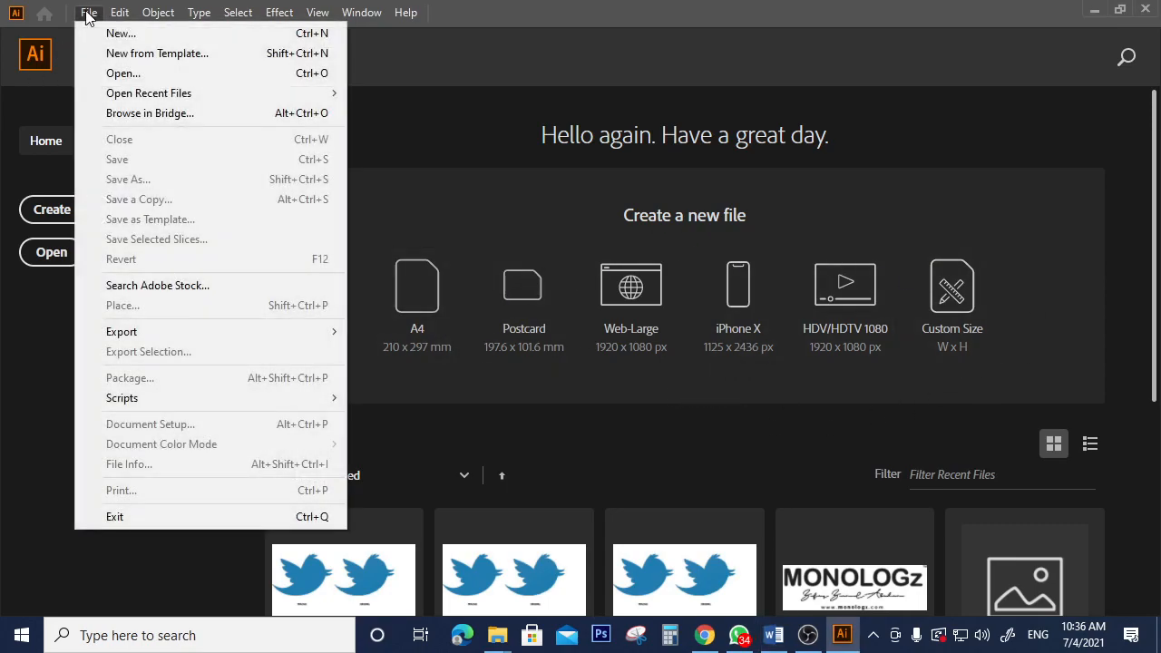
{"action": "left_click", "coordinate": [126, 35]}
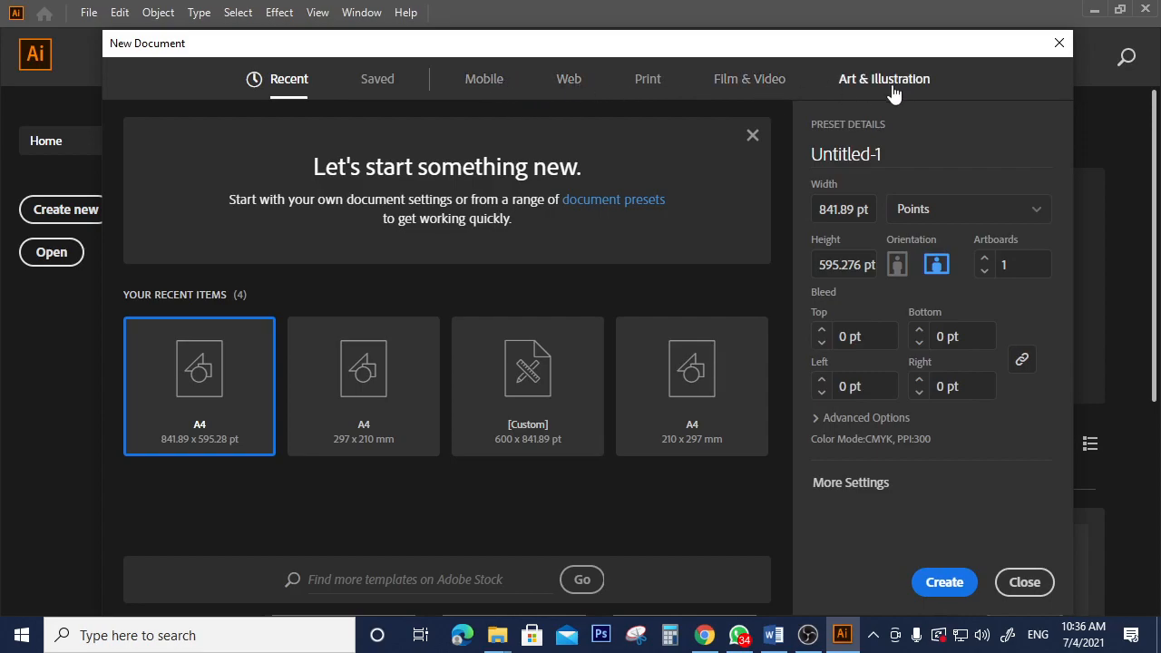
{"action": "left_click", "coordinate": [649, 86]}
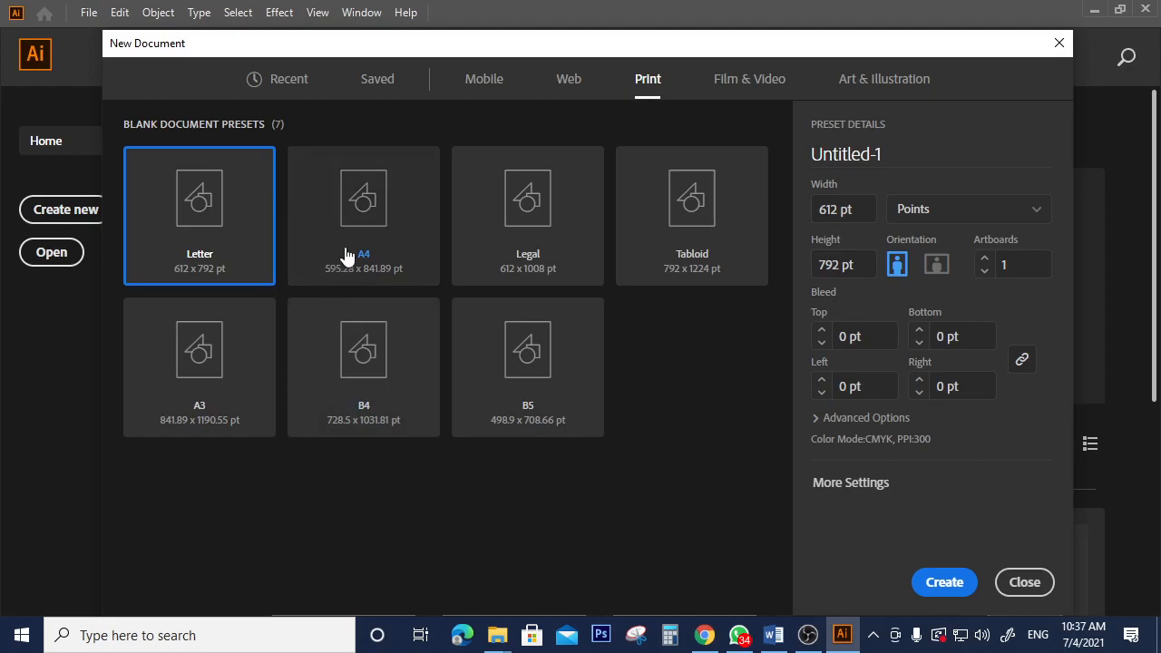
{"action": "left_click", "coordinate": [376, 198]}
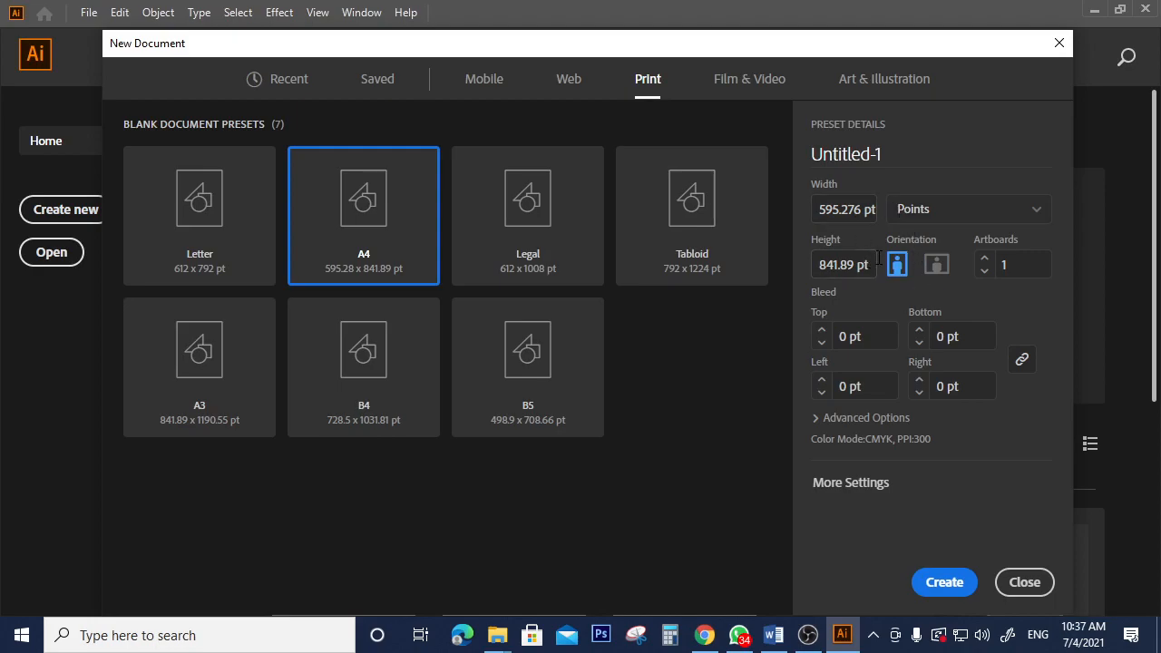
{"action": "left_click", "coordinate": [937, 265]}
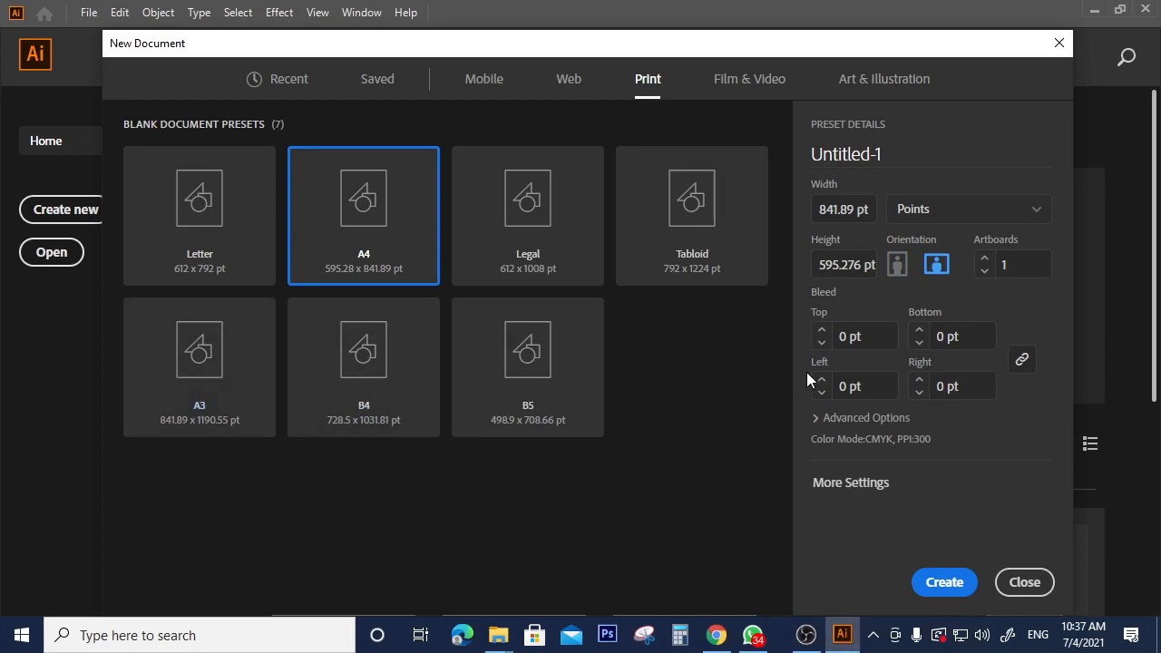
Step: Name the new document M02_S01_HT01_TASK01_ followed by the student's name
{"action": "left_click", "coordinate": [912, 152]}
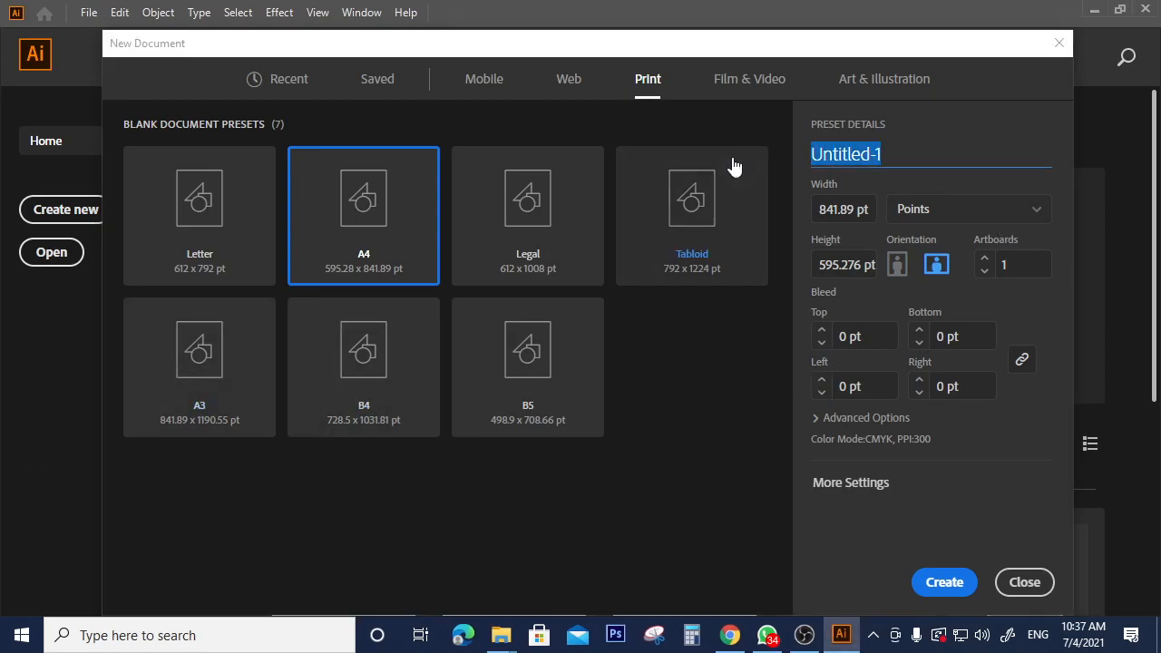
{"action": "type", "text": "M02_S01_"}
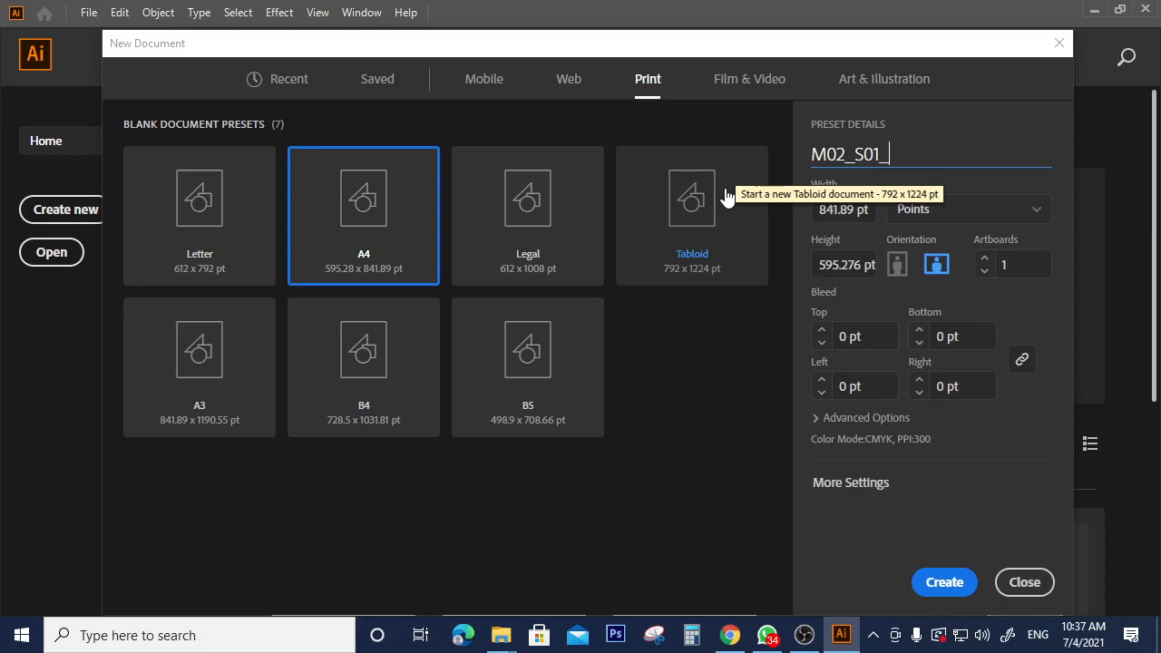
{"action": "type", "text": "T"}
{"action": "type", "text": "A"}
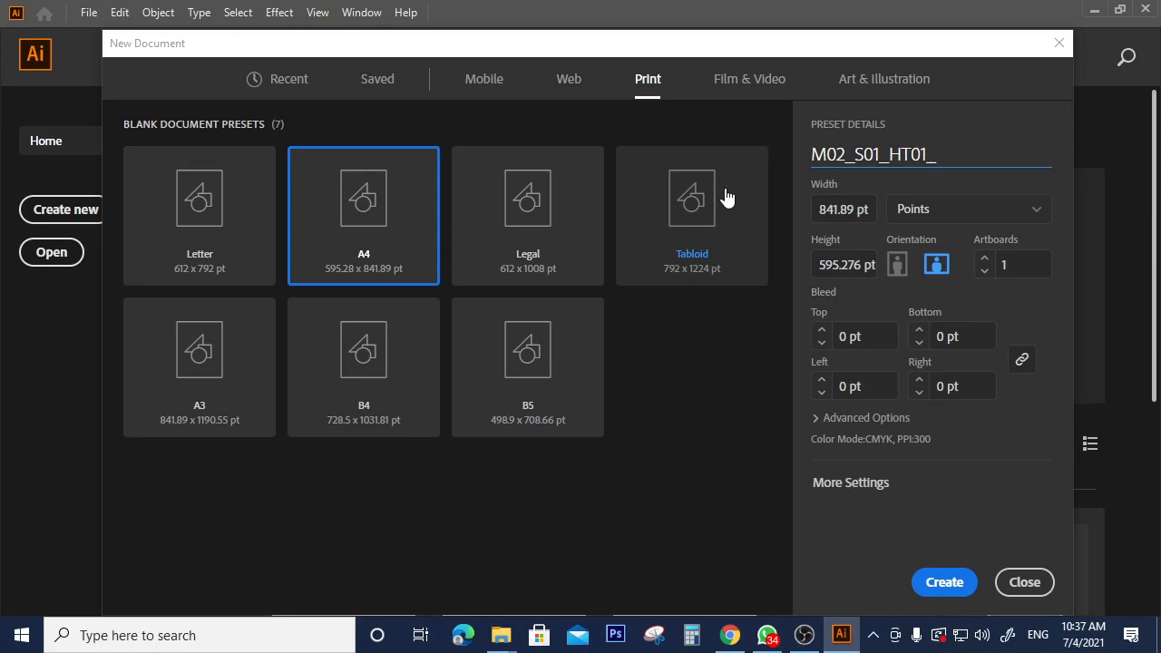
{"action": "type", "text": "ASK01_ZAFIQ"}
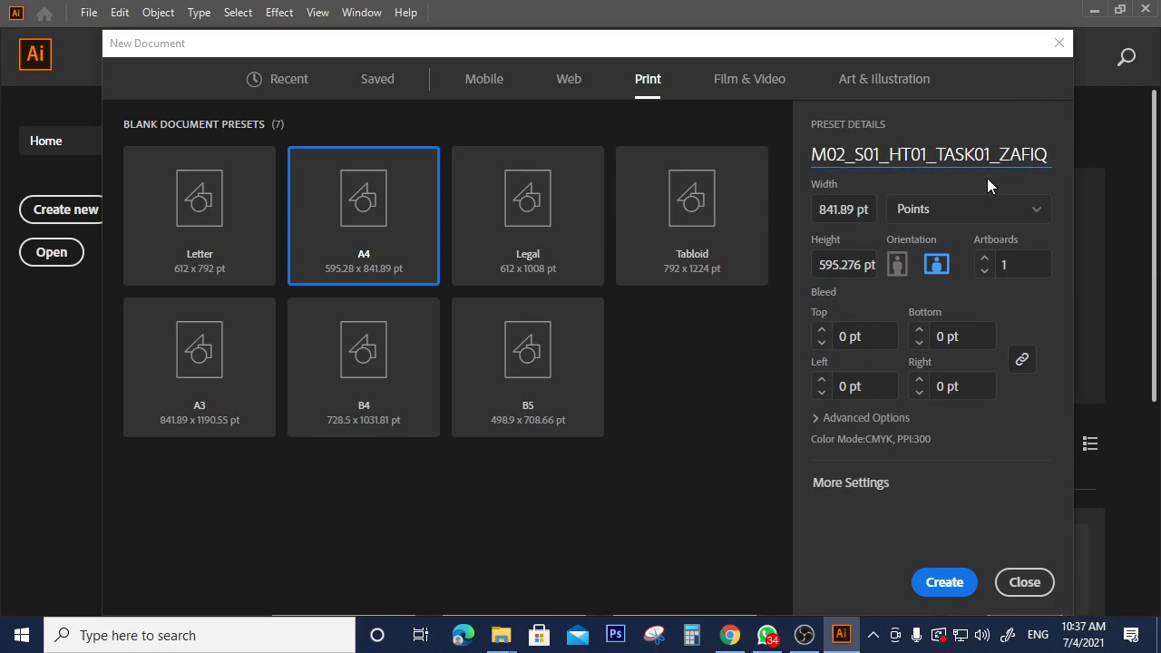
Step: Shorten the new document's name to M02_S01_TASK01_ followed by the student's name
{"action": "left_click", "coordinate": [930, 147]}
{"action": "key", "text": "BackSpace"}
{"action": "key", "text": "BackSpace"}
{"action": "key", "text": "BackSpace"}
{"action": "key", "text": "BackSpace"}
{"action": "key", "text": "BackSpace"}
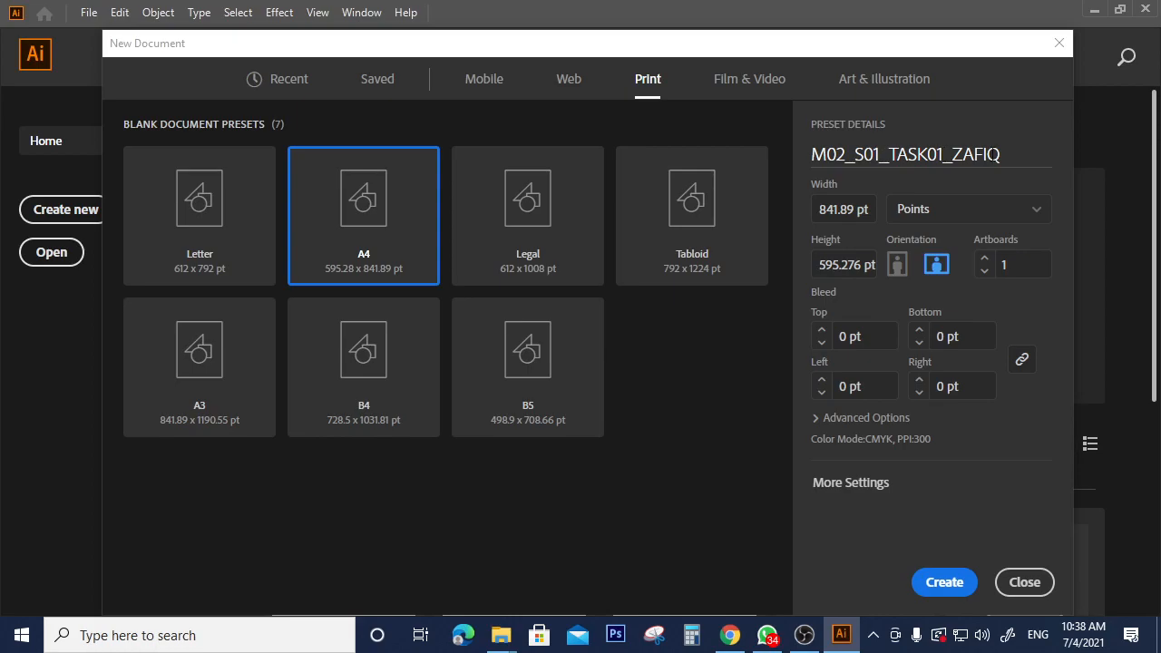
{"action": "left_click", "coordinate": [1001, 160]}
{"action": "left_click_drag", "start_coordinate": [1011, 156], "coordinate": [802, 150]}
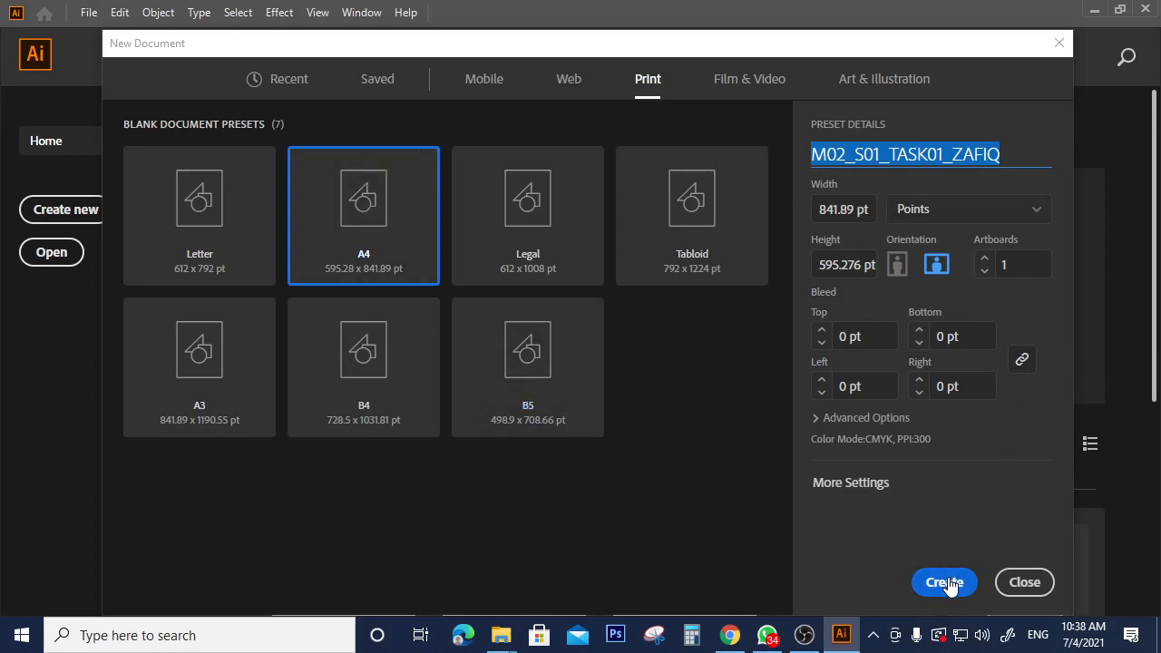
Step: Check the available measurement units, keep Points, and create the A4 landscape document
{"action": "left_click", "coordinate": [992, 213]}
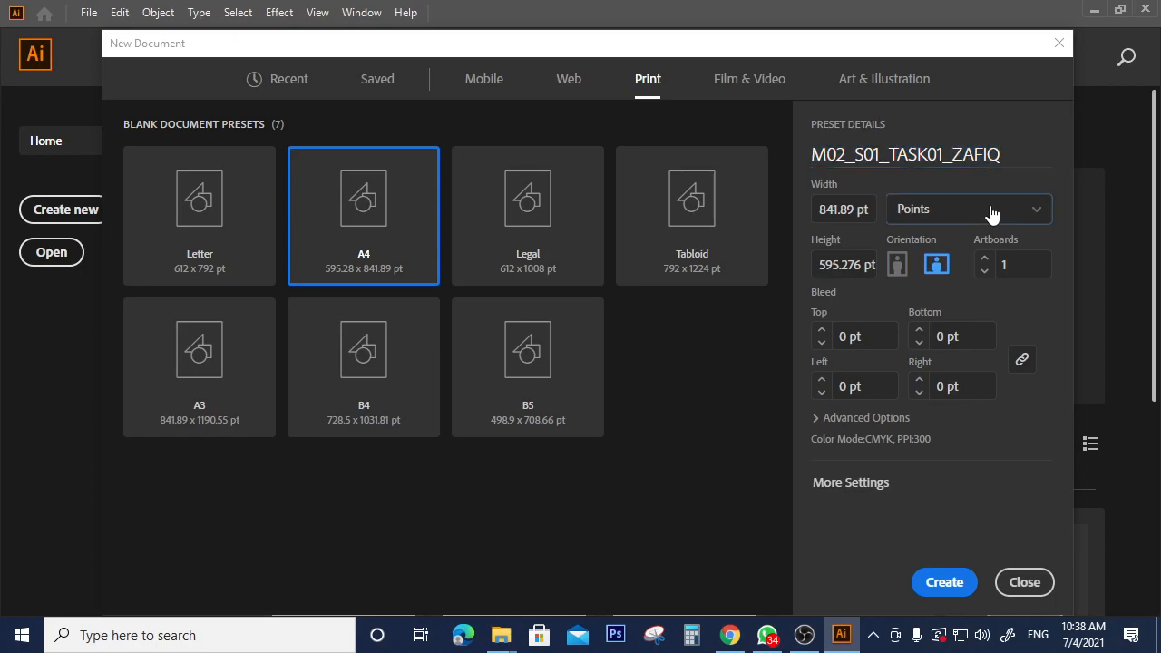
{"action": "left_click", "coordinate": [992, 213]}
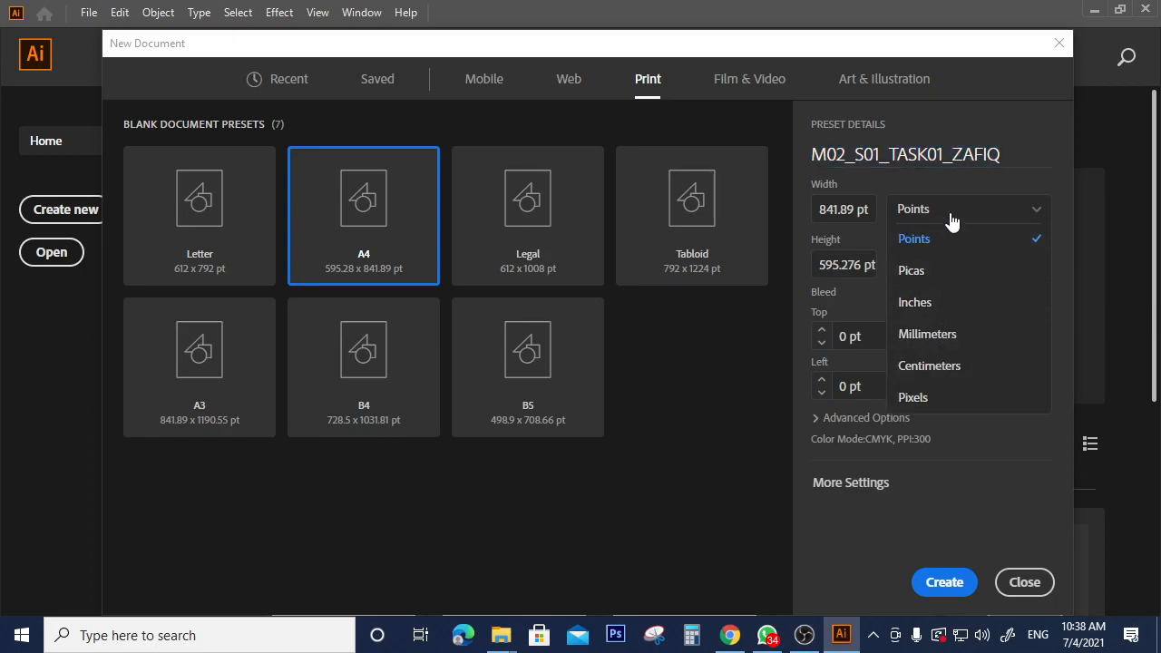
{"action": "left_click", "coordinate": [986, 460]}
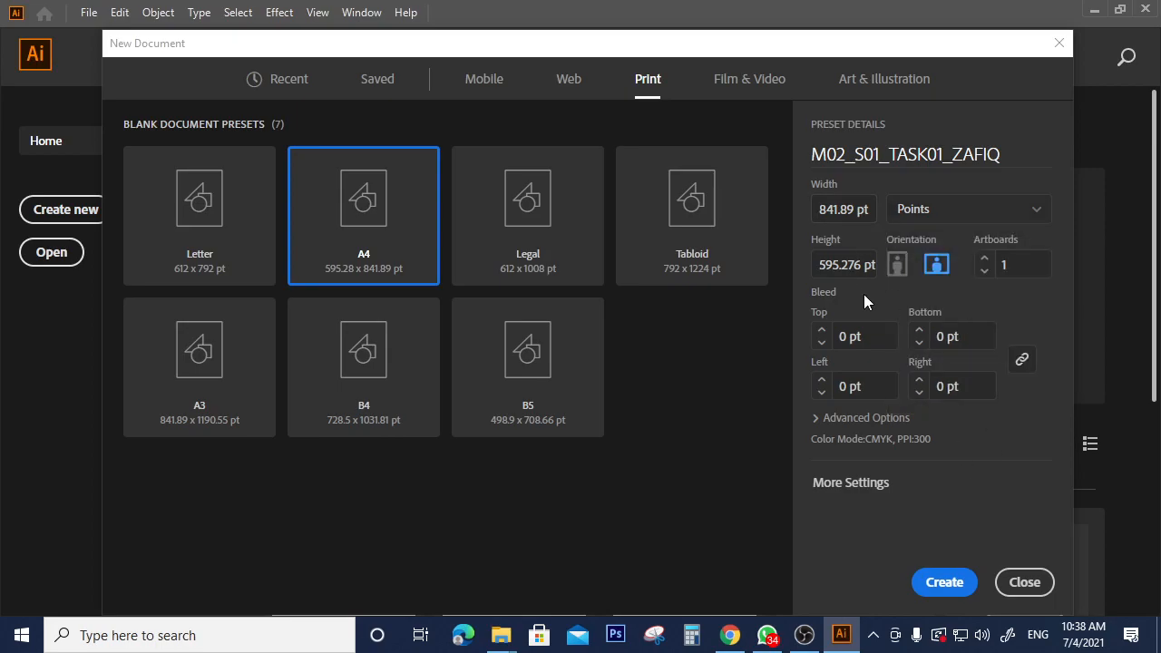
{"action": "left_click", "coordinate": [945, 585]}
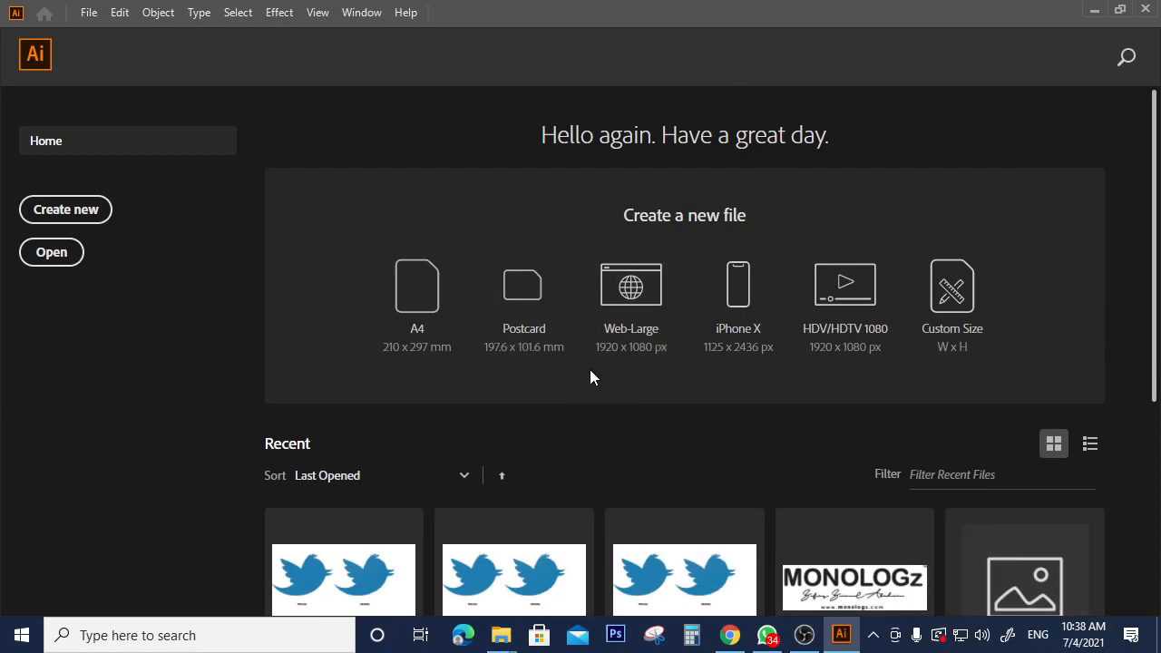
{"action": "scroll", "coordinate": [590, 365], "scroll_direction": "down", "scroll_amount": 4}
{"action": "scroll", "coordinate": [591, 364], "scroll_direction": "up", "scroll_amount": 4}
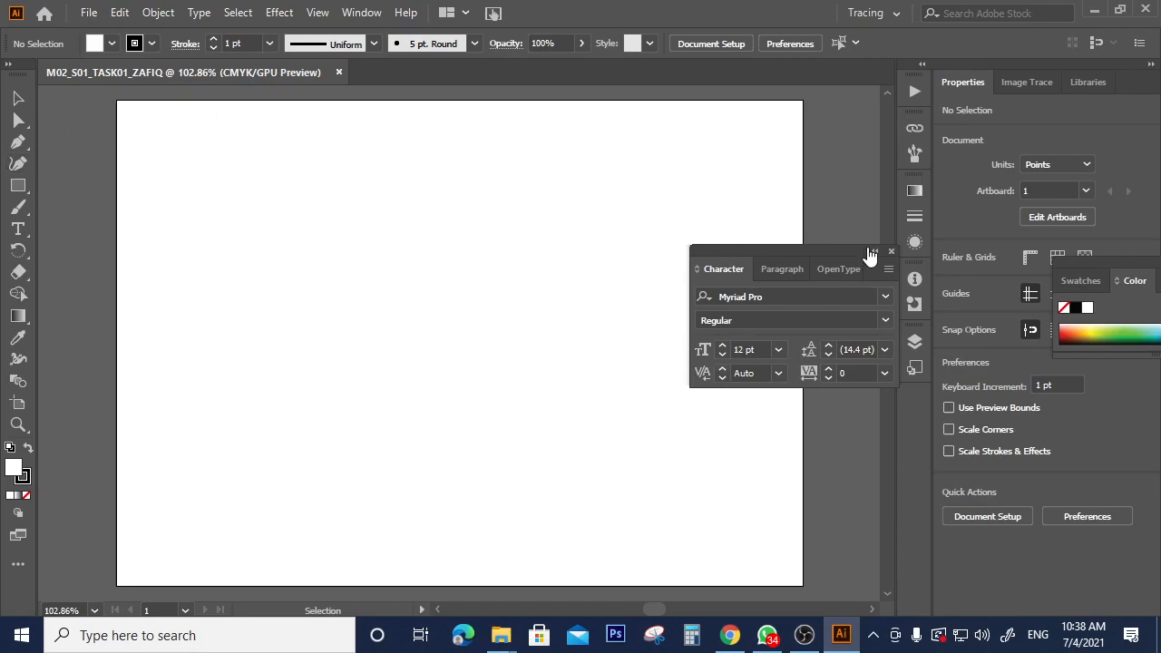
Step: Collapse and re-expand the floating Character panel, and move it down over the artboard's lower-right corner
{"action": "left_click", "coordinate": [874, 251]}
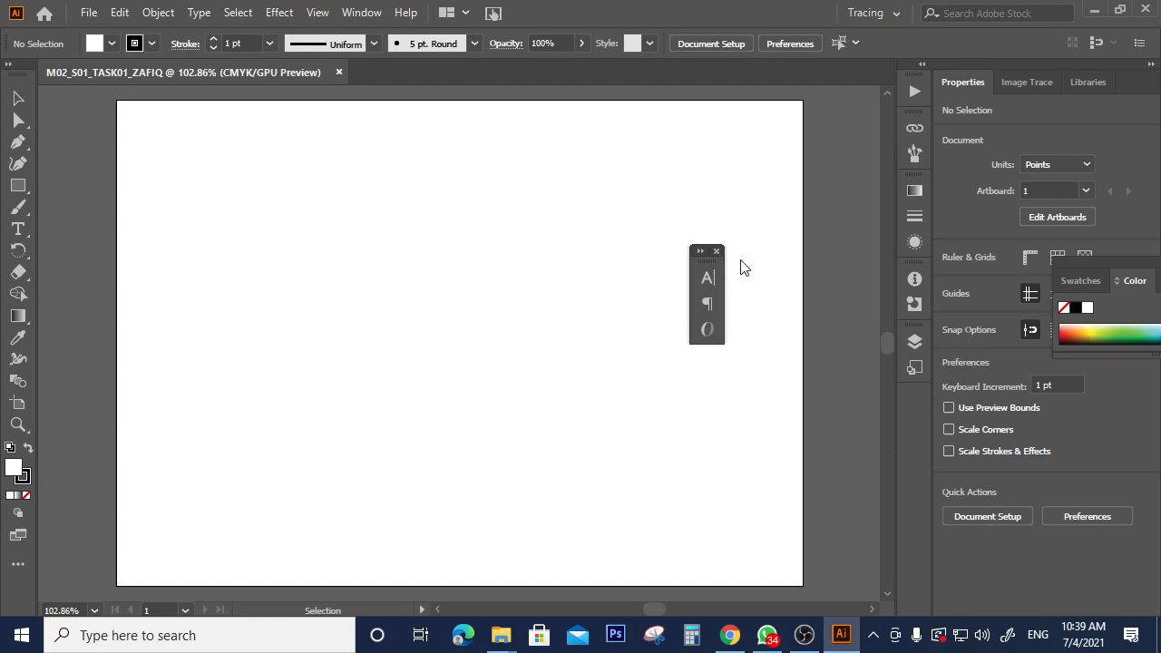
{"action": "left_click", "coordinate": [704, 253]}
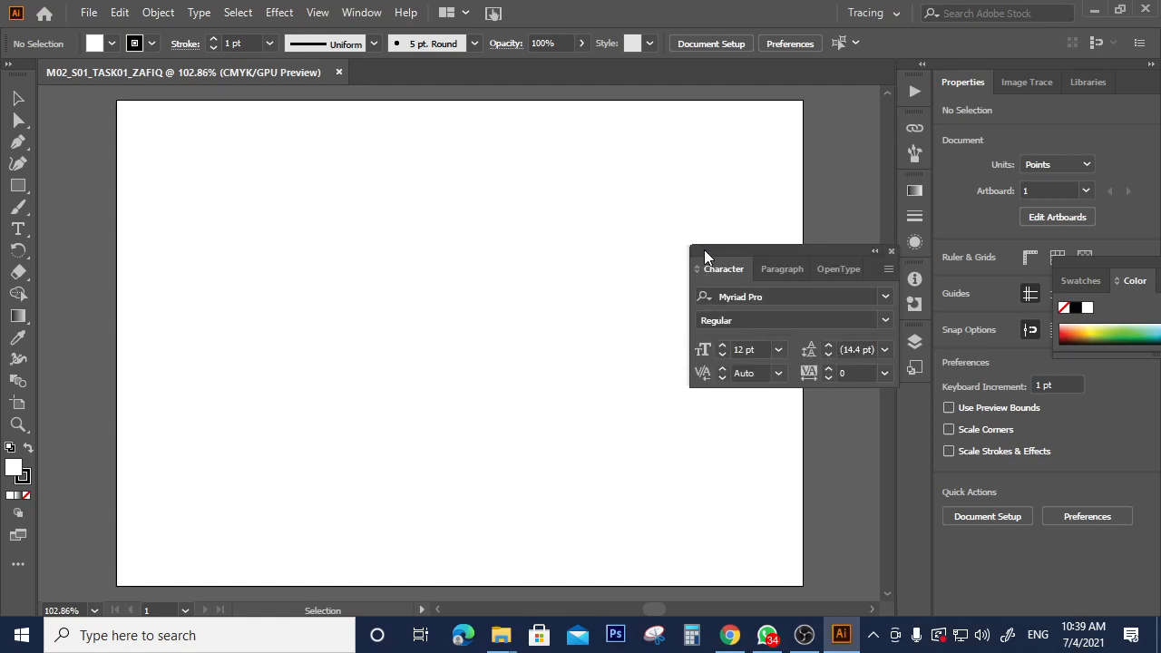
{"action": "left_click_drag", "start_coordinate": [819, 260], "coordinate": [853, 390]}
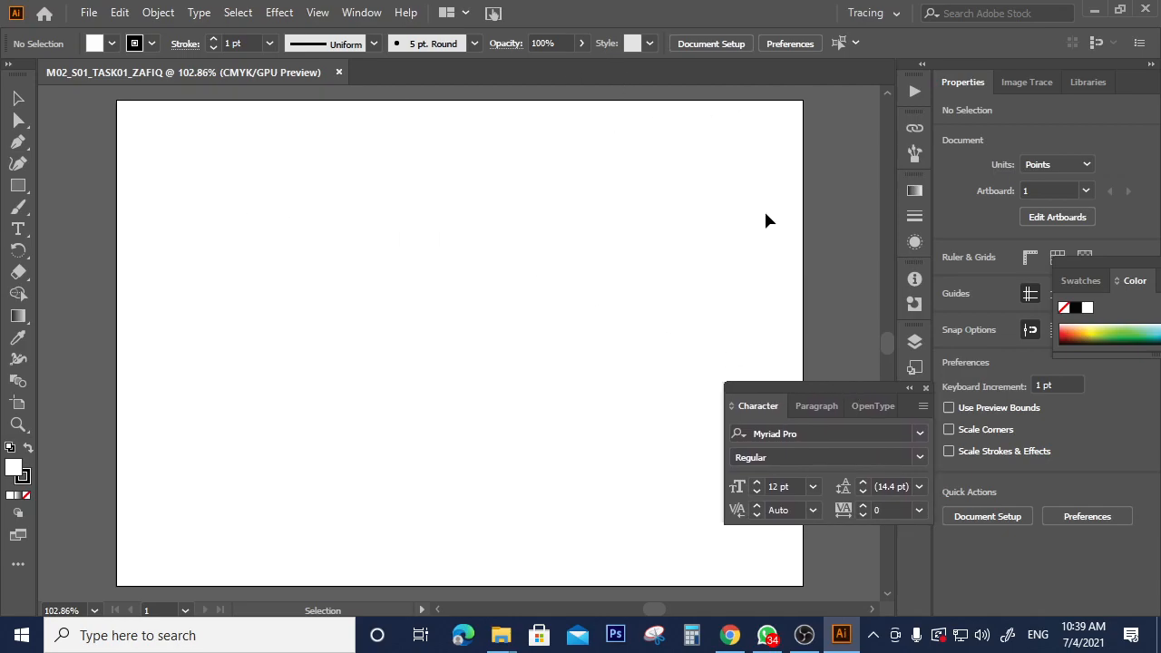
Step: Keep the Tracing workspace and attach the floating Color panel group beneath the Character panel
{"action": "left_click", "coordinate": [875, 13]}
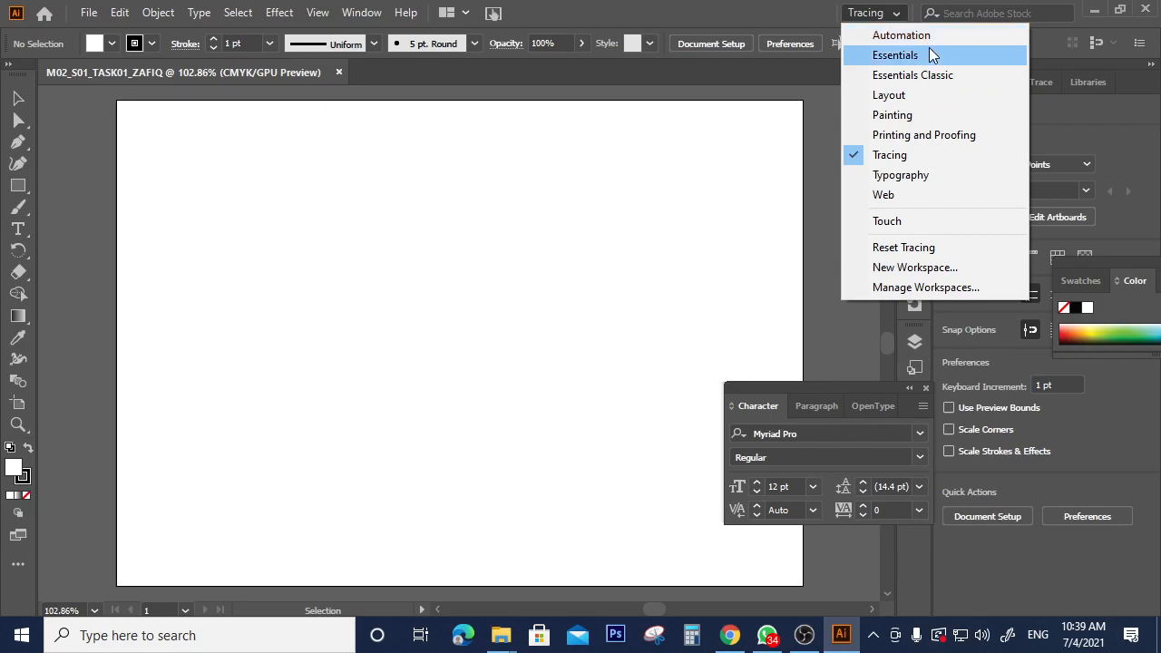
{"action": "left_click", "coordinate": [908, 154]}
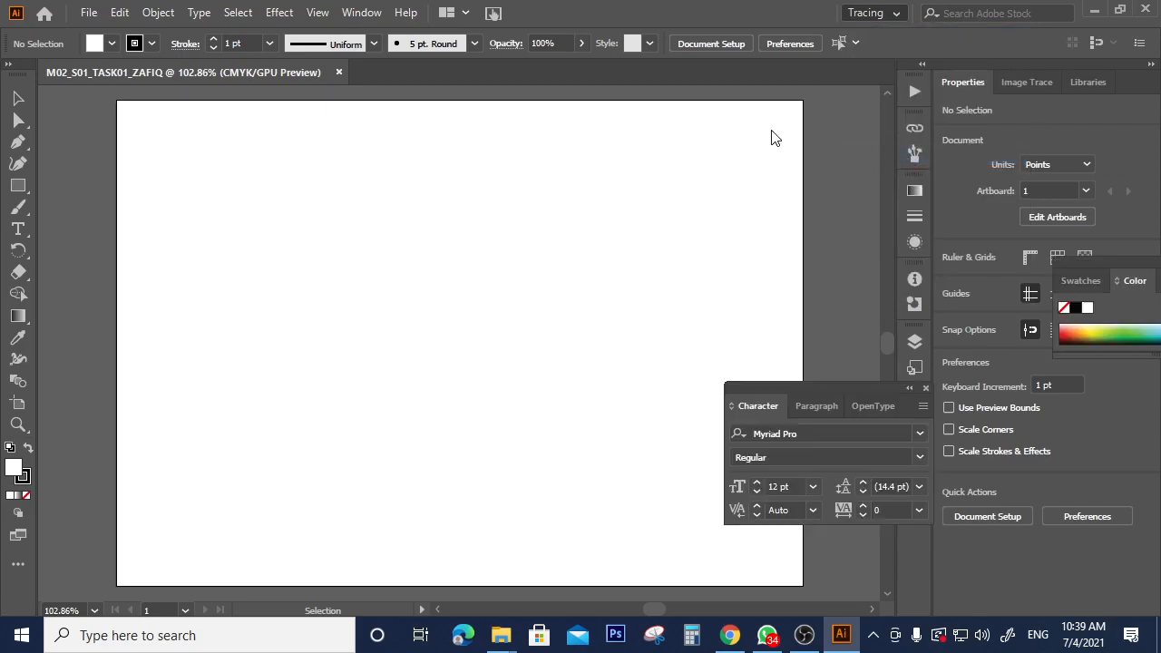
{"action": "left_click_drag", "start_coordinate": [1092, 265], "coordinate": [791, 528]}
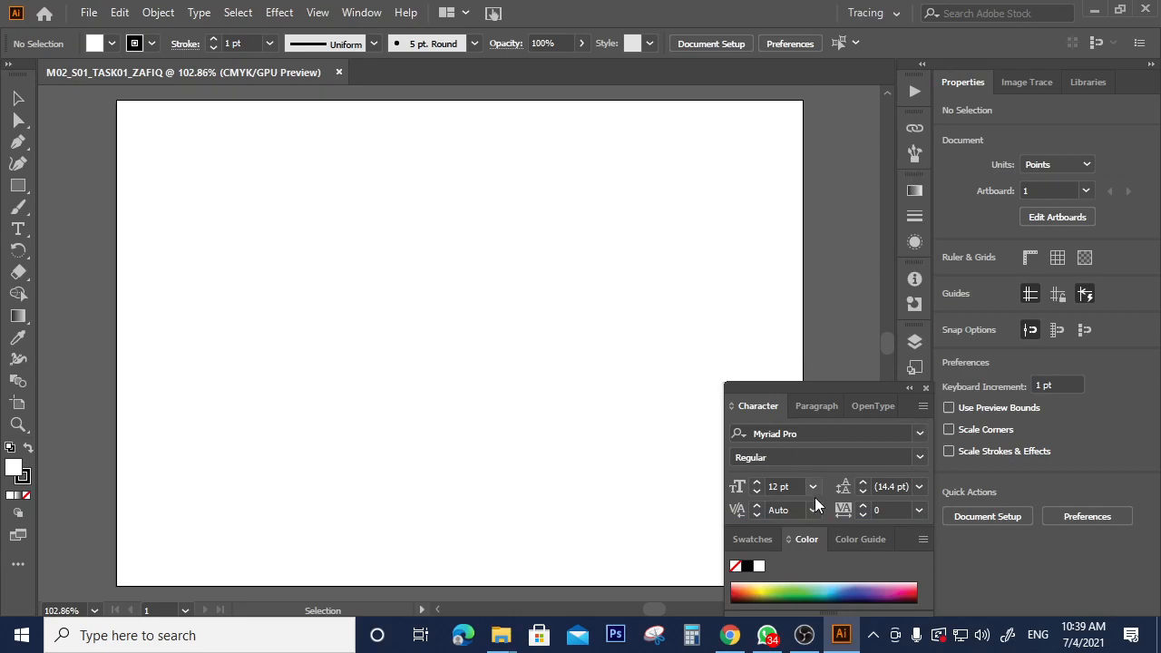
{"action": "mouse_move", "coordinate": [850, 387]}
{"action": "left_mouse_down"}
{"action": "mouse_move", "coordinate": [842, 259]}
{"action": "mouse_move", "coordinate": [844, 380]}
{"action": "left_mouse_up"}
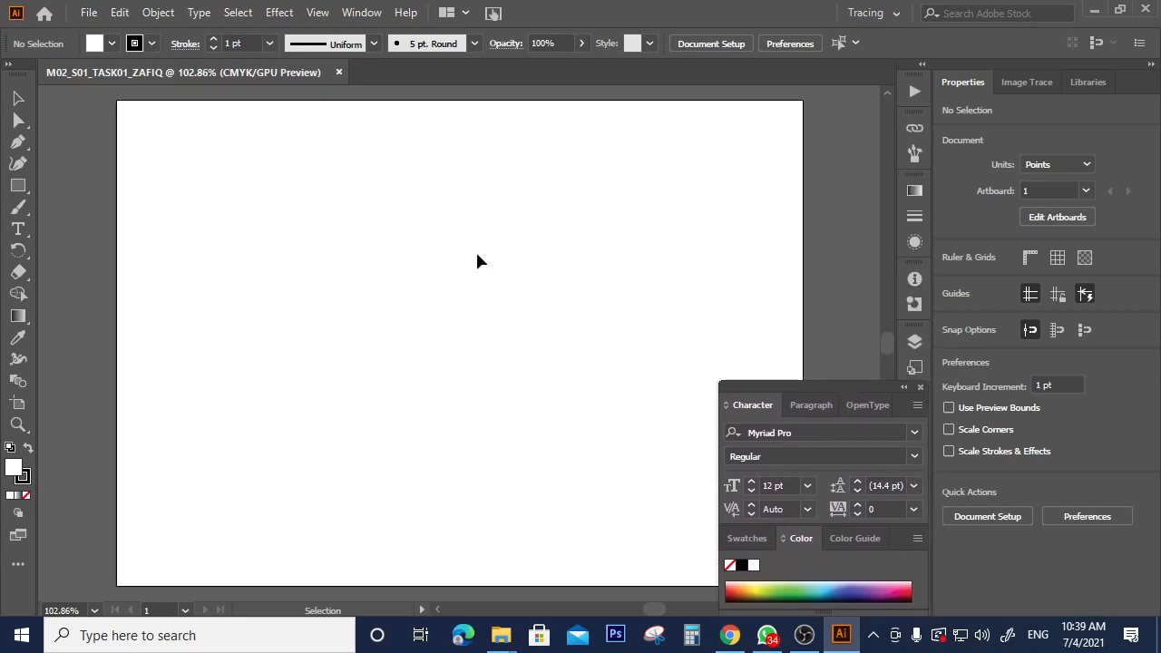
Step: Open the Layers panel for the new document
{"action": "scroll", "coordinate": [439, 208], "scroll_direction": "down", "scroll_amount": 1}
{"action": "scroll", "coordinate": [439, 208], "scroll_direction": "up", "scroll_amount": 2}
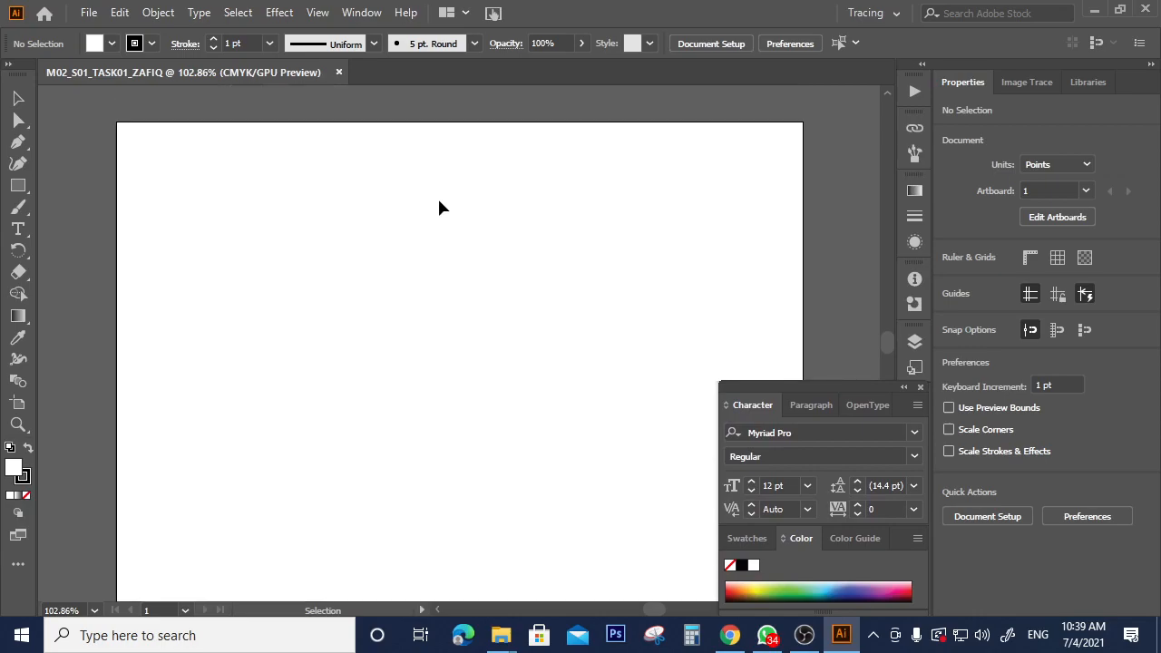
{"action": "scroll", "coordinate": [435, 218], "scroll_direction": "right", "scroll_amount": 2}
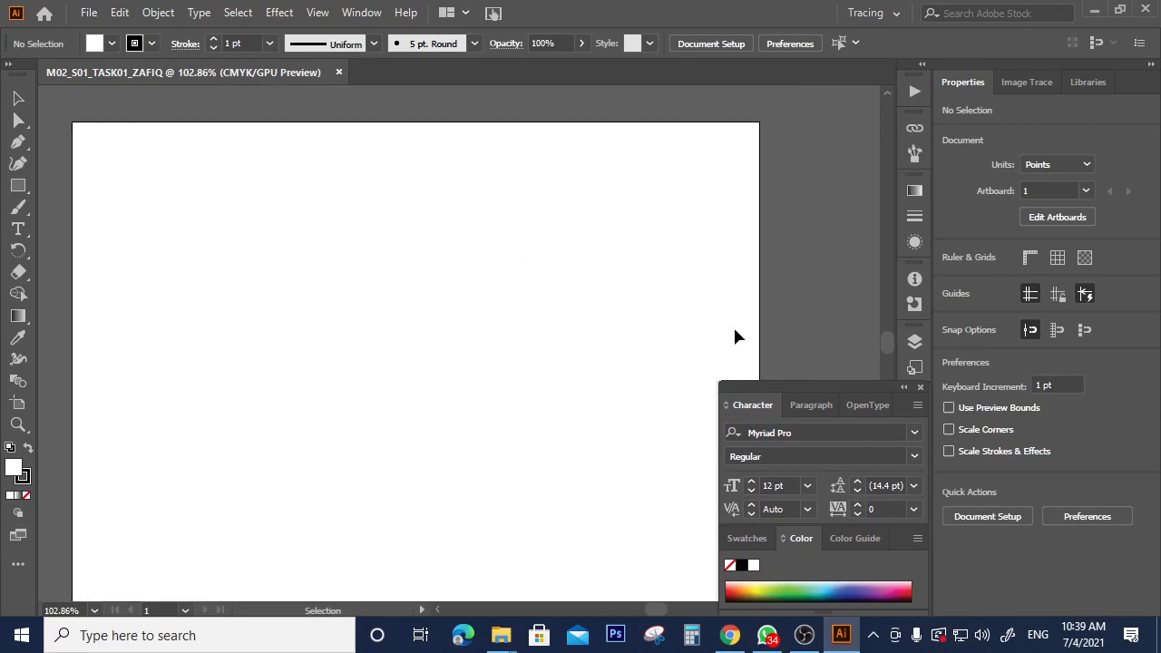
{"action": "left_click", "coordinate": [915, 342]}
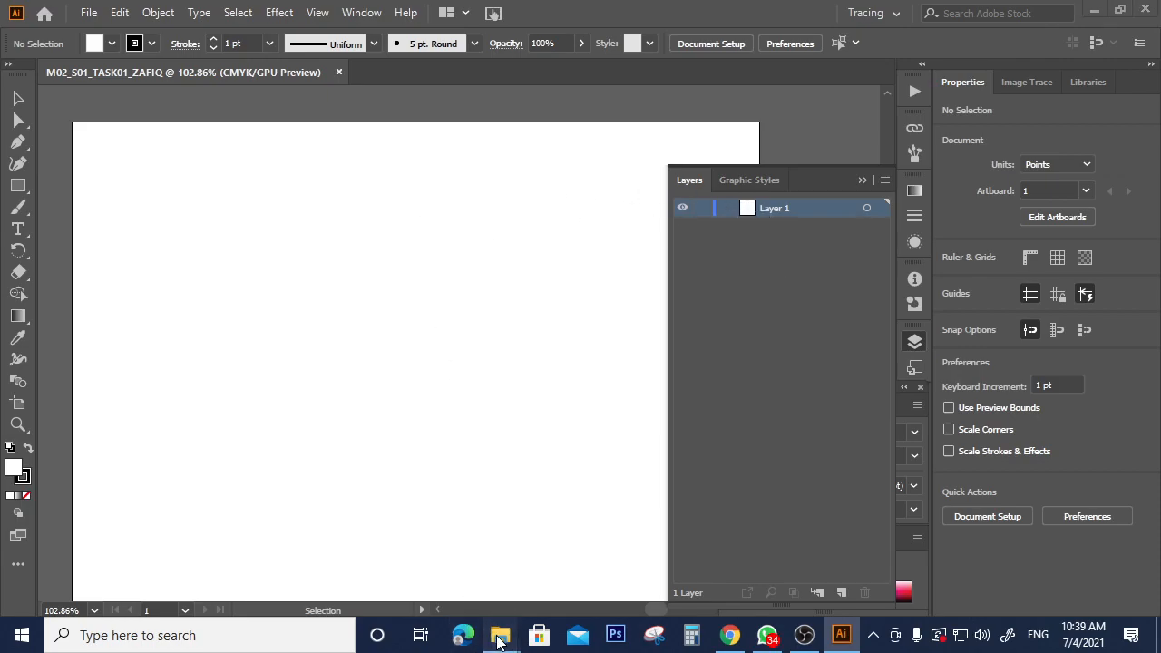
Step: Bring up the M02_TASK 01 folder as a smaller window beside the artboard and try to place M02T01_07.jpg into the document
{"action": "mouse_move", "coordinate": [500, 637]}
{"action": "left_click", "coordinate": [572, 559]}
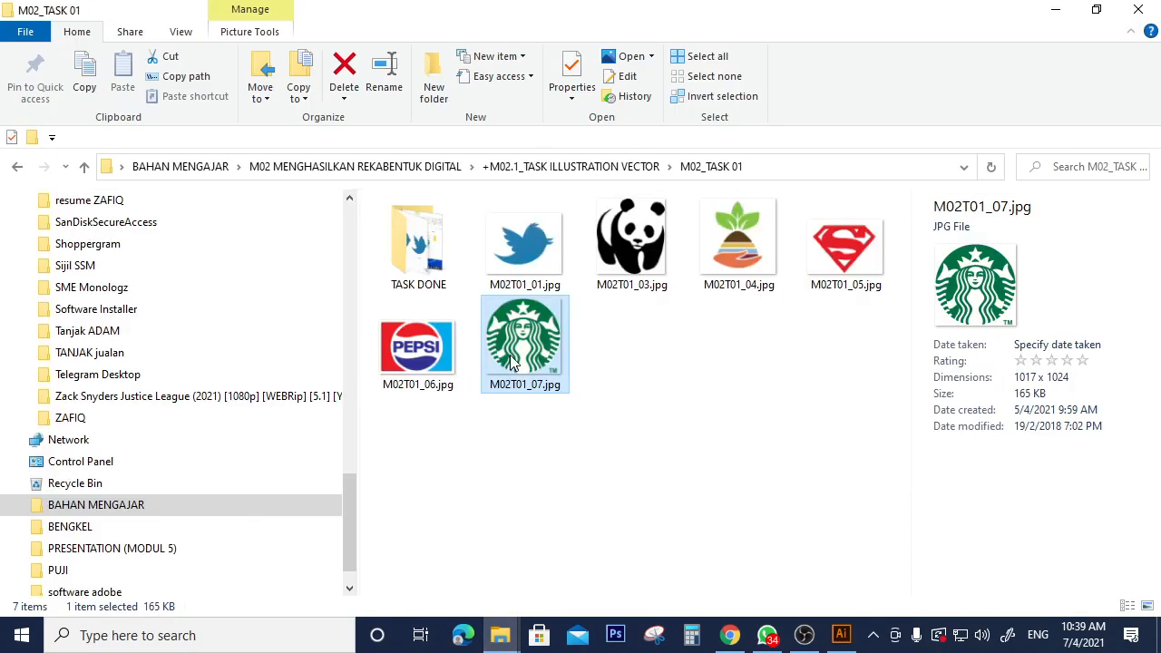
{"action": "left_click", "coordinate": [1096, 9]}
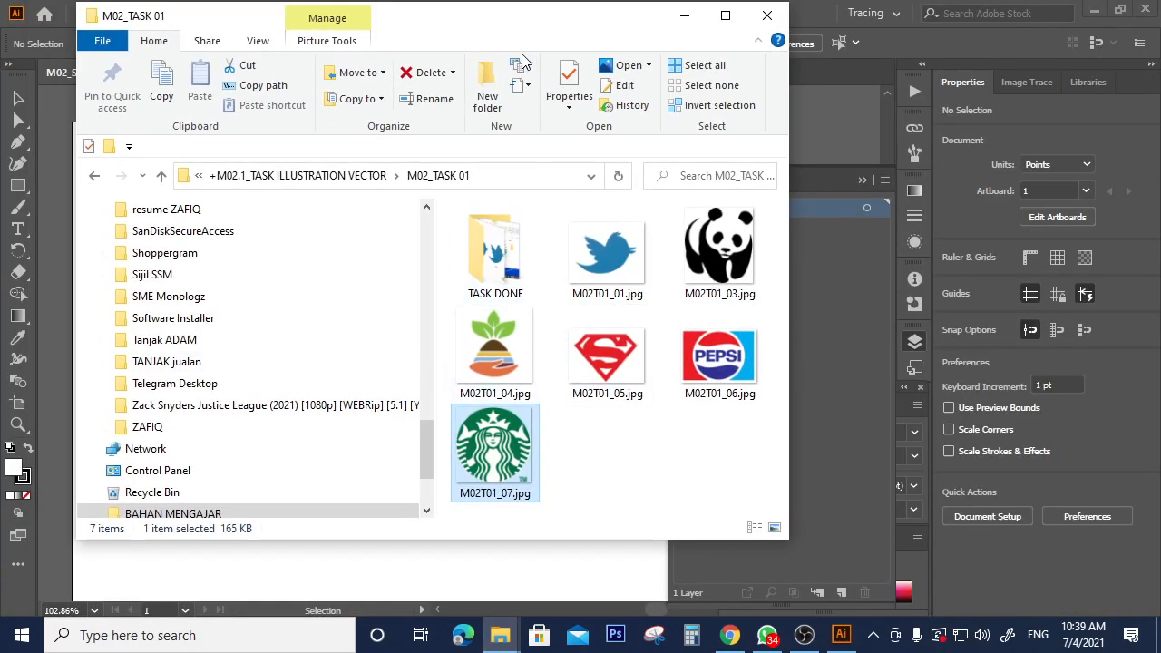
{"action": "left_click_drag", "start_coordinate": [252, 27], "coordinate": [791, 44]}
{"action": "left_click_drag", "start_coordinate": [1036, 479], "coordinate": [404, 420]}
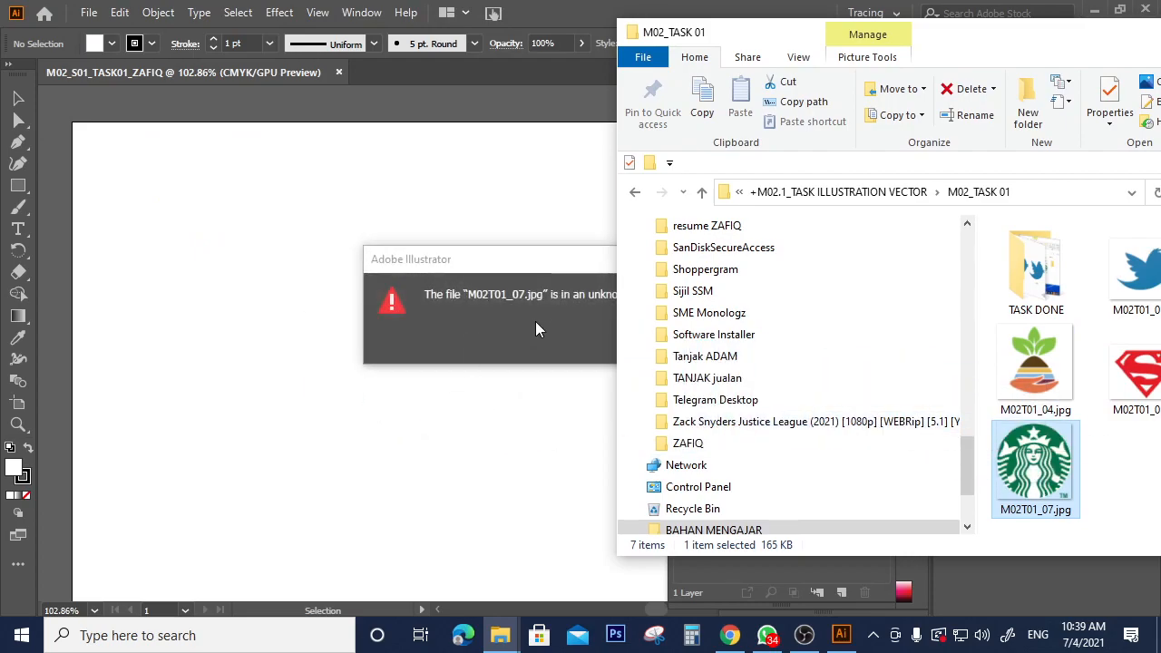
{"action": "left_click", "coordinate": [536, 321]}
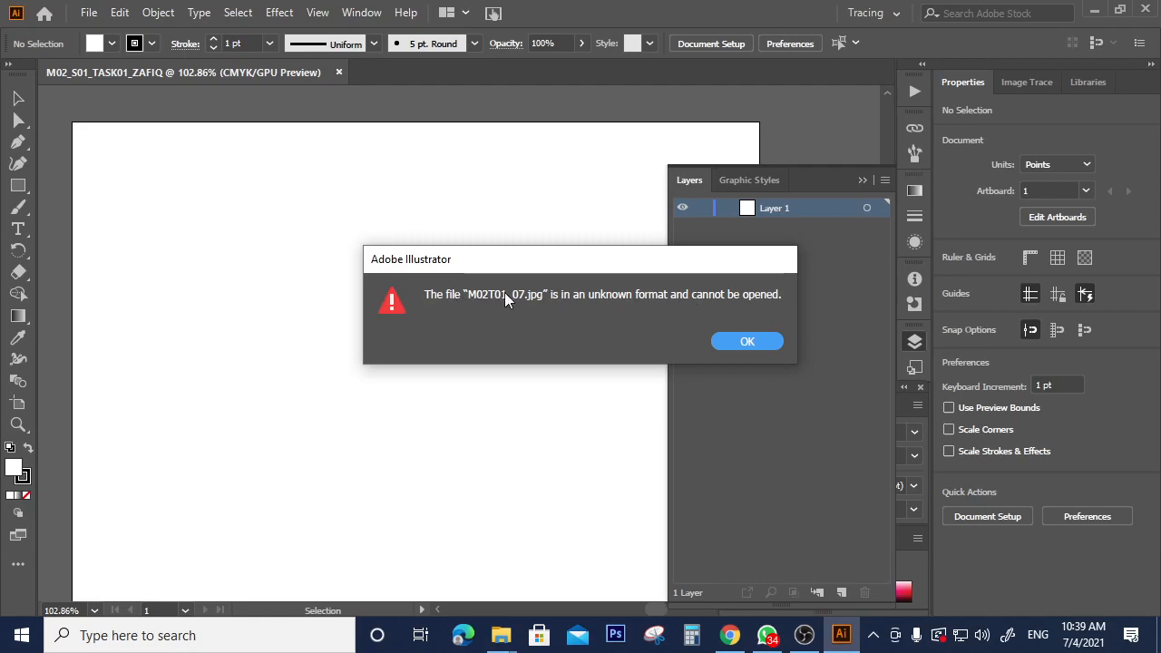
{"action": "left_click", "coordinate": [747, 343]}
Step: Return to the M02_TASK 01 folder and open M02T01_07.jpg in Paint
{"action": "mouse_move", "coordinate": [500, 635]}
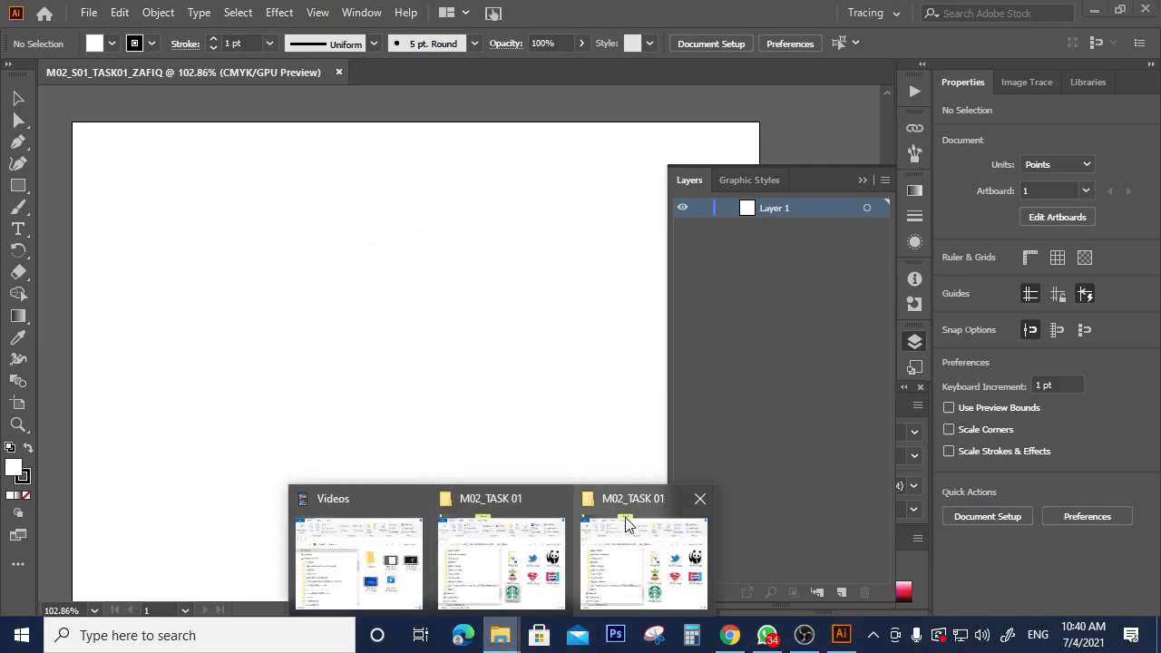
{"action": "left_click", "coordinate": [663, 567]}
{"action": "left_click", "coordinate": [637, 478]}
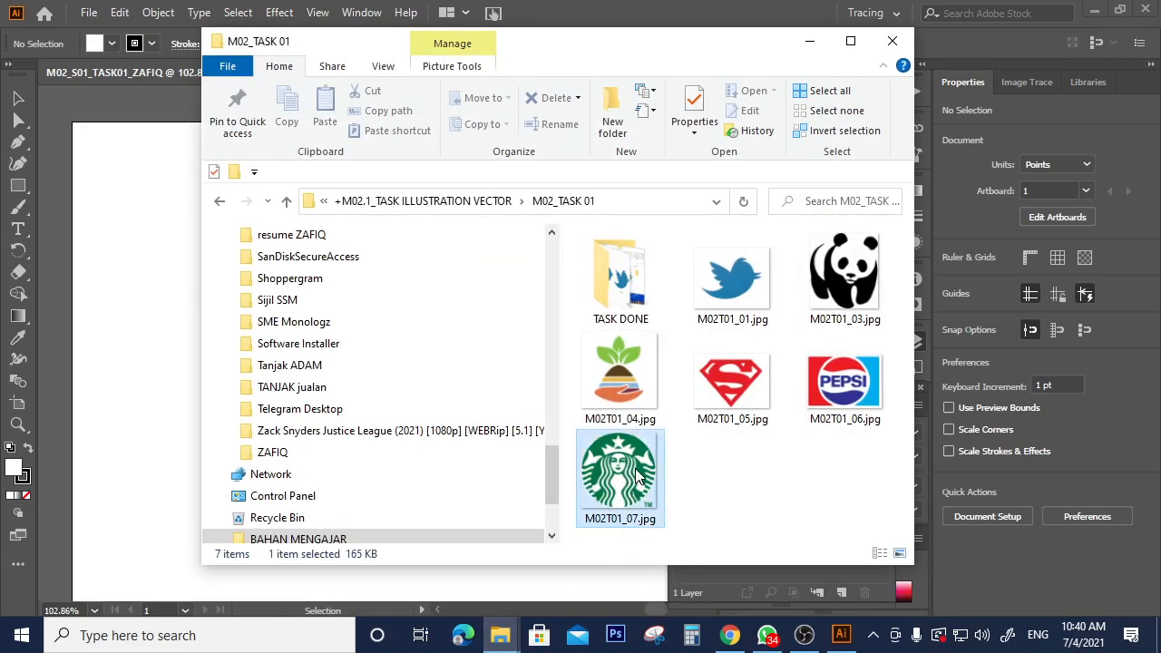
{"action": "right_click", "coordinate": [637, 478]}
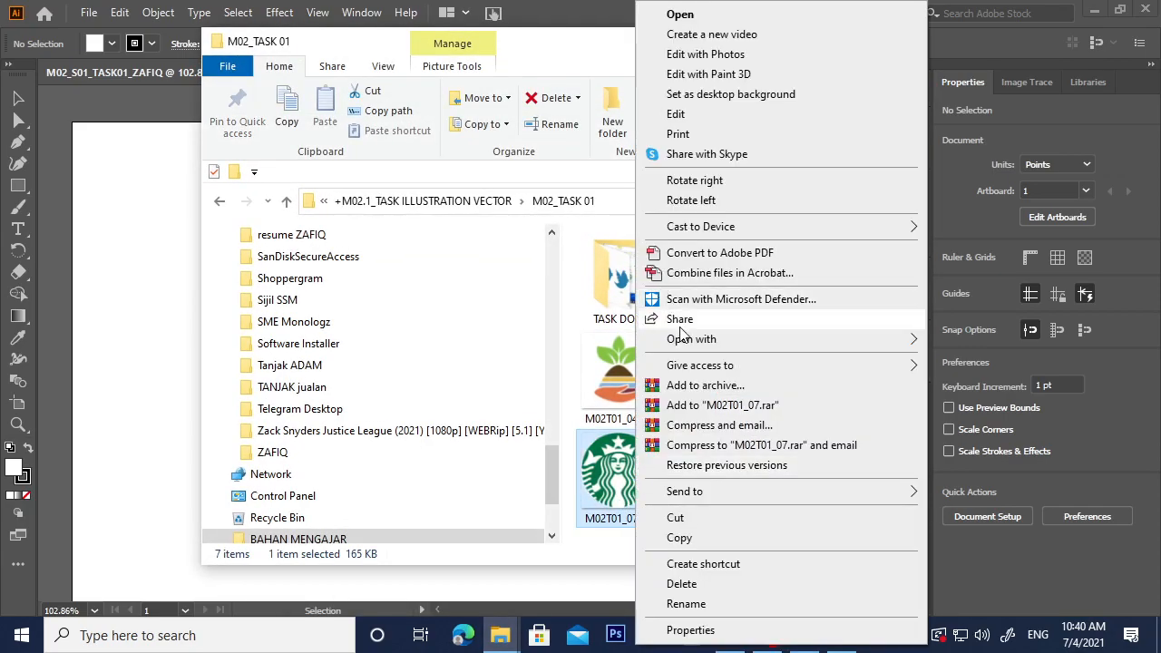
{"action": "mouse_move", "coordinate": [687, 344]}
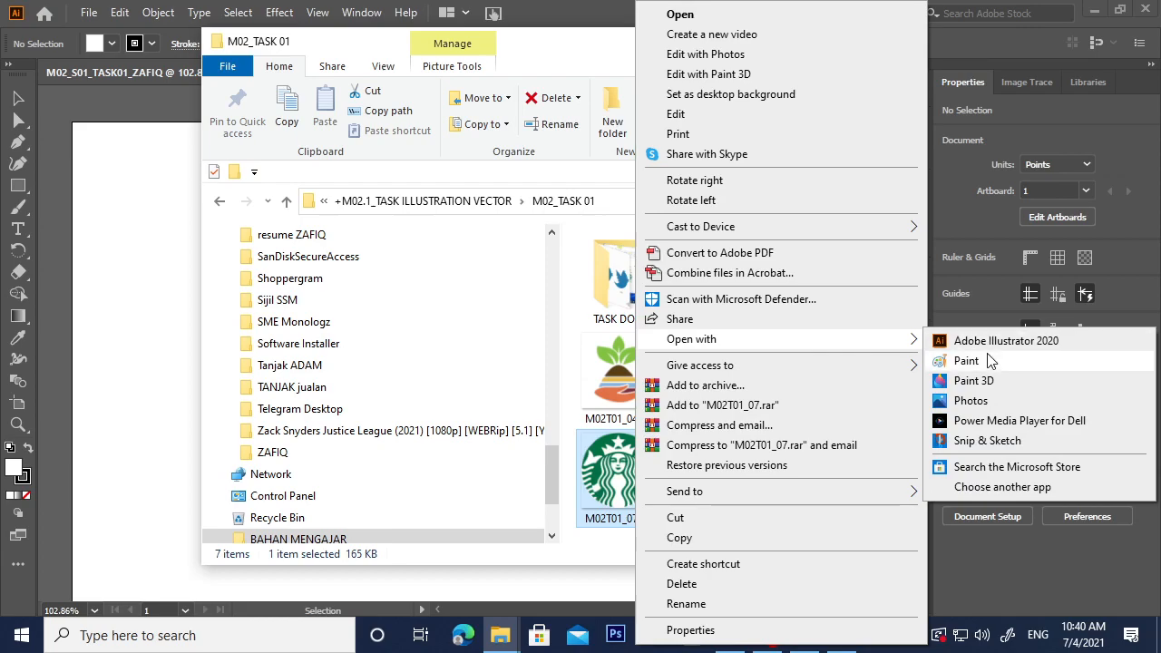
{"action": "left_click", "coordinate": [967, 360]}
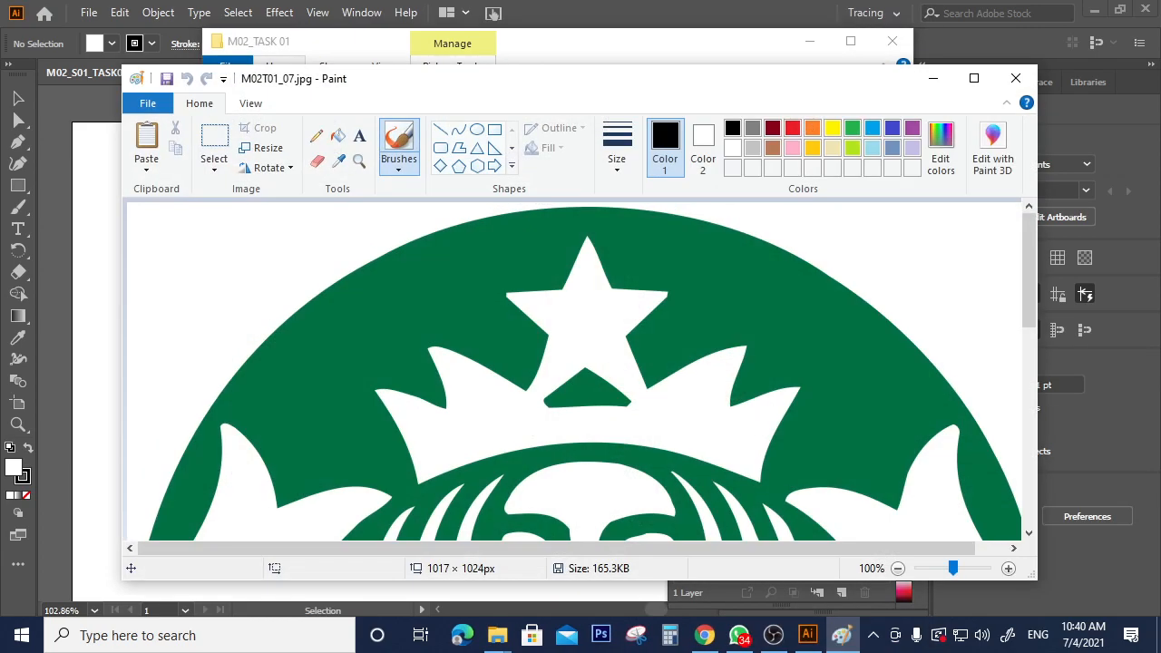
Step: Save the image again as a JPEG over M02T01_07.jpg in M02_TASK 01, accepting the loss of transparency
{"action": "left_click", "coordinate": [148, 102]}
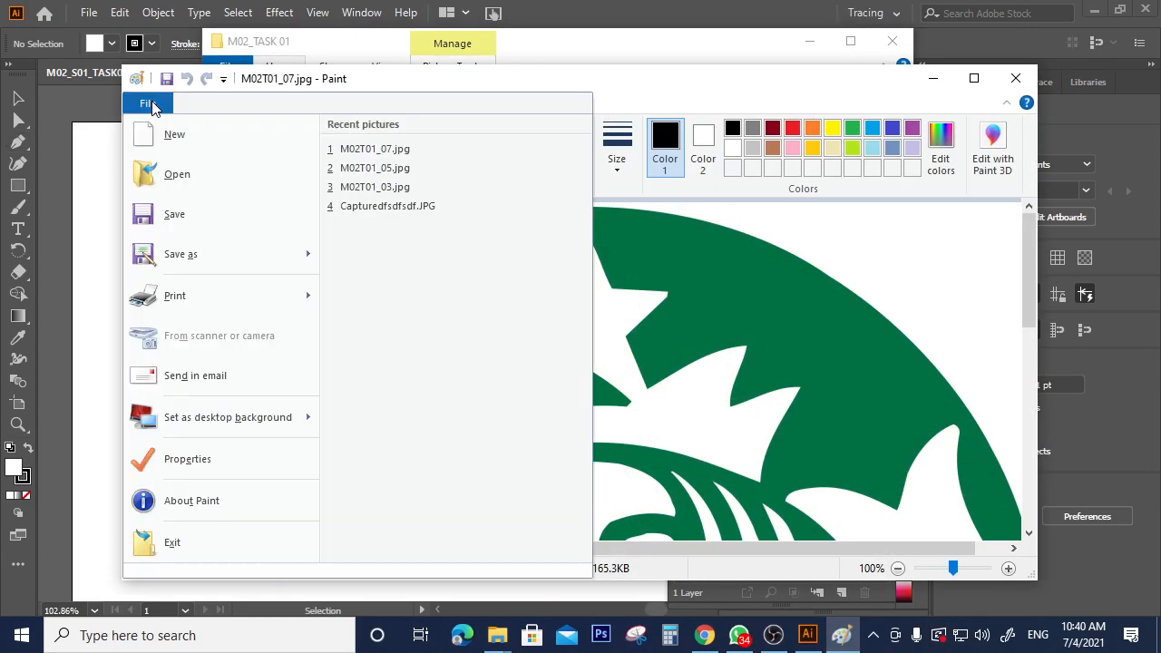
{"action": "left_click", "coordinate": [243, 260]}
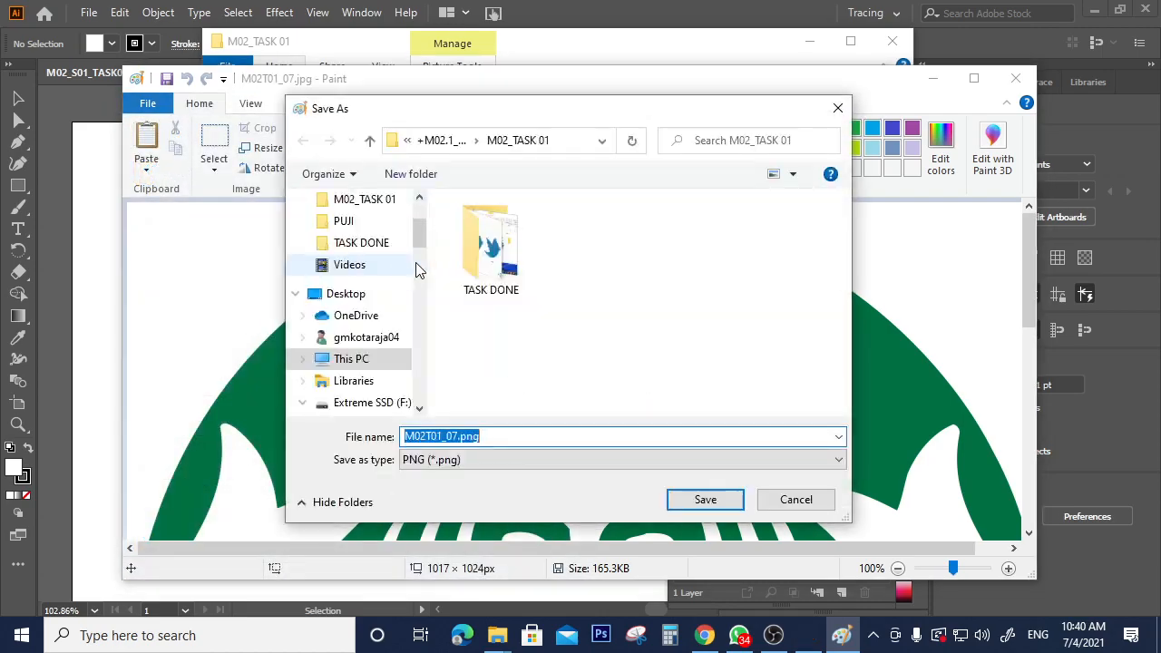
{"action": "left_click", "coordinate": [437, 140]}
{"action": "double_click", "coordinate": [531, 246]}
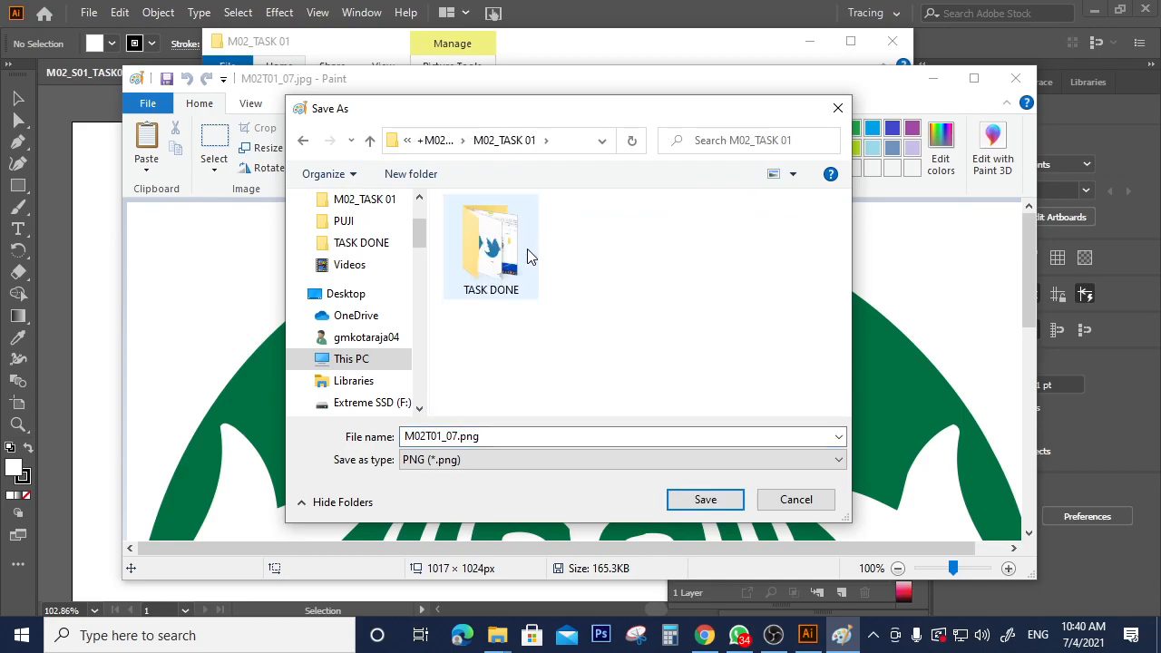
{"action": "left_click", "coordinate": [478, 459]}
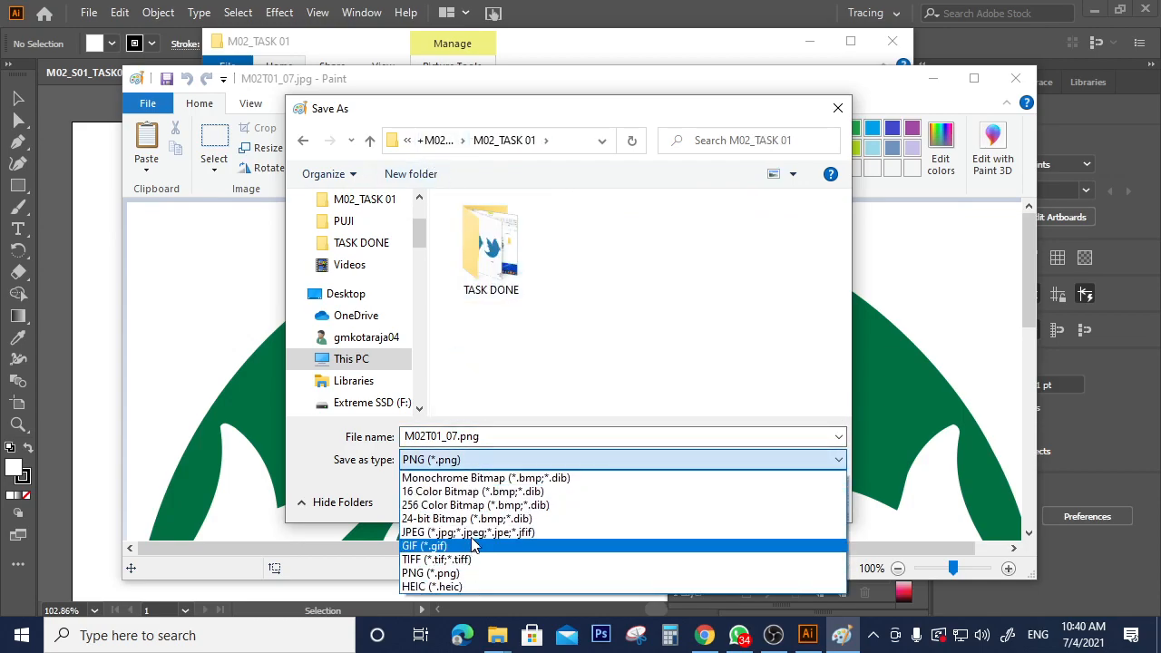
{"action": "left_click", "coordinate": [507, 535]}
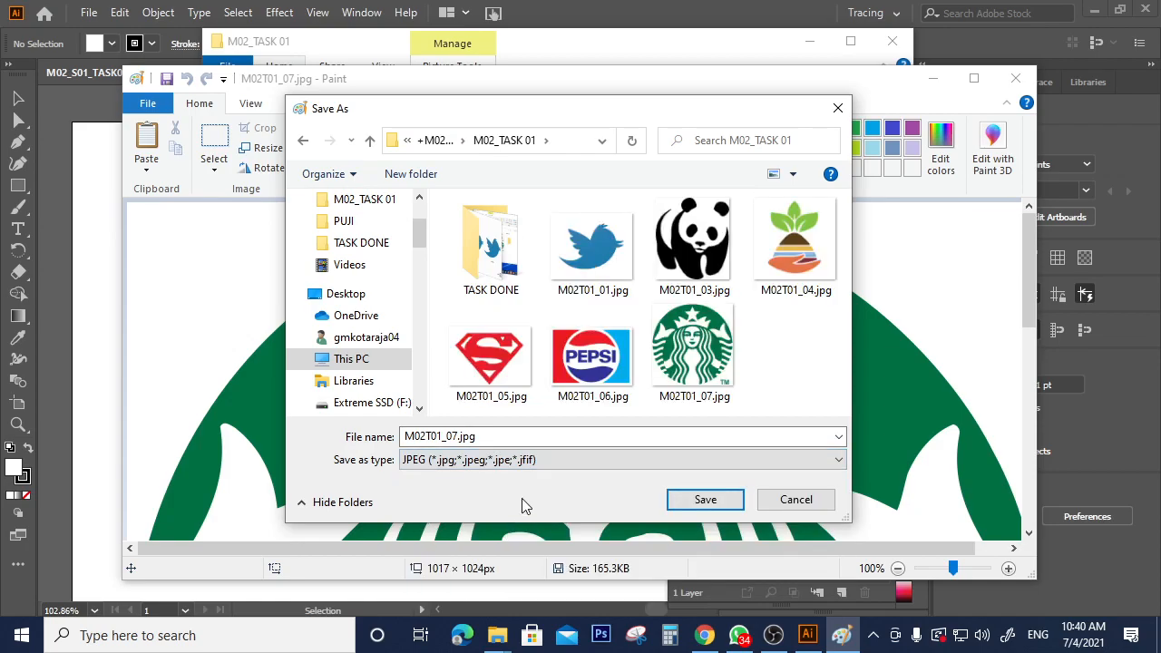
{"action": "double_click", "coordinate": [689, 377]}
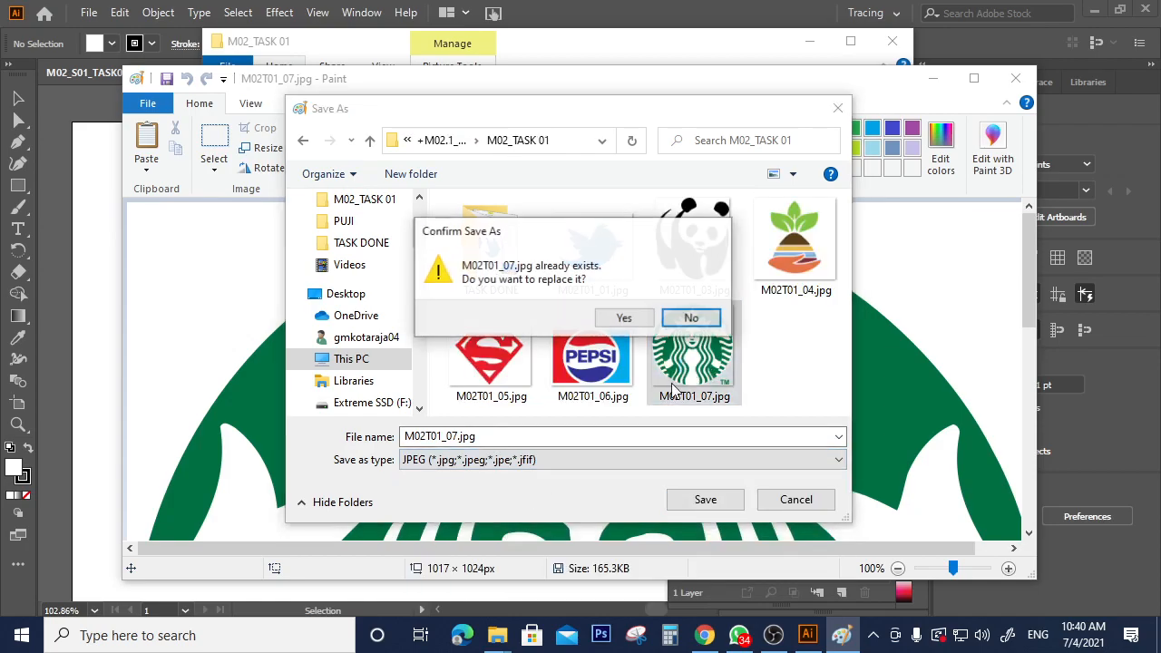
{"action": "left_click", "coordinate": [626, 389]}
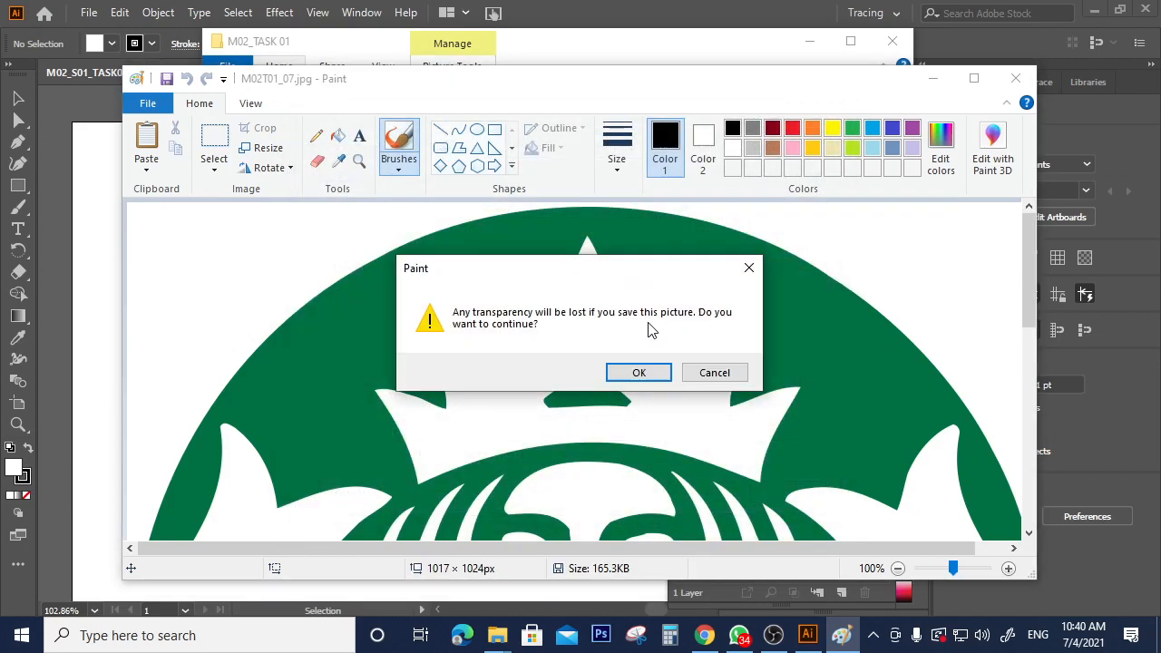
{"action": "left_click", "coordinate": [639, 373]}
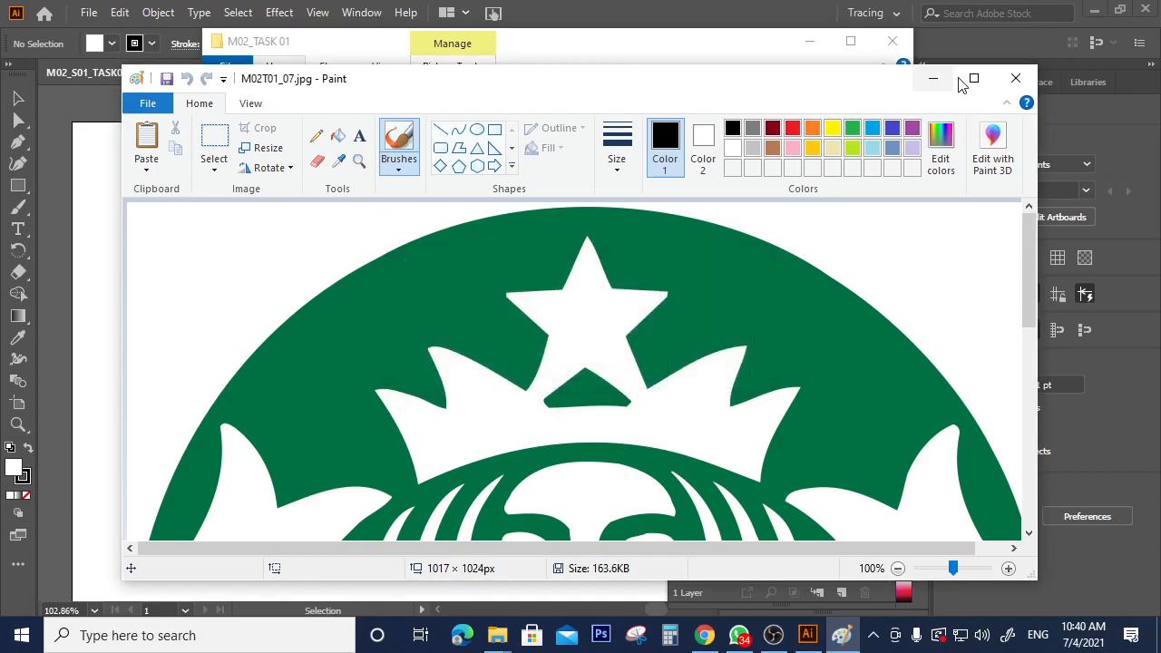
Step: Close Paint and try to bring M02T01_07.jpg from the M02_TASK 01 folder onto the artboard
{"action": "left_click", "coordinate": [1014, 78]}
{"action": "left_click_drag", "start_coordinate": [349, 53], "coordinate": [571, 72]}
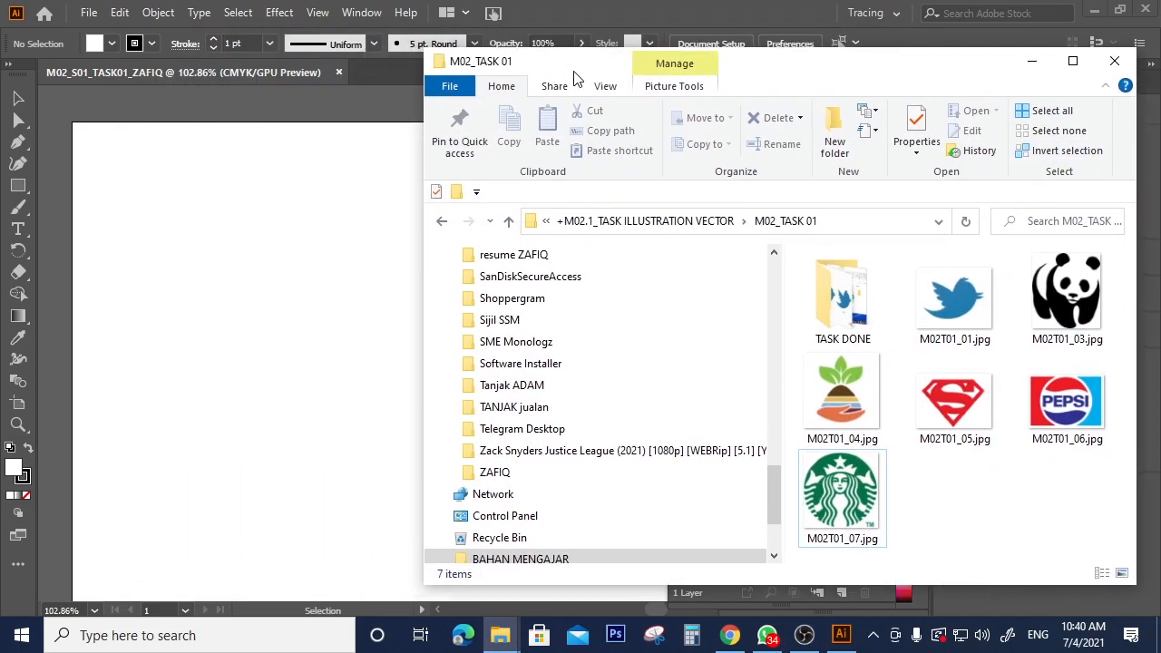
{"action": "left_click", "coordinate": [851, 504]}
{"action": "left_click_drag", "start_coordinate": [851, 505], "coordinate": [339, 482]}
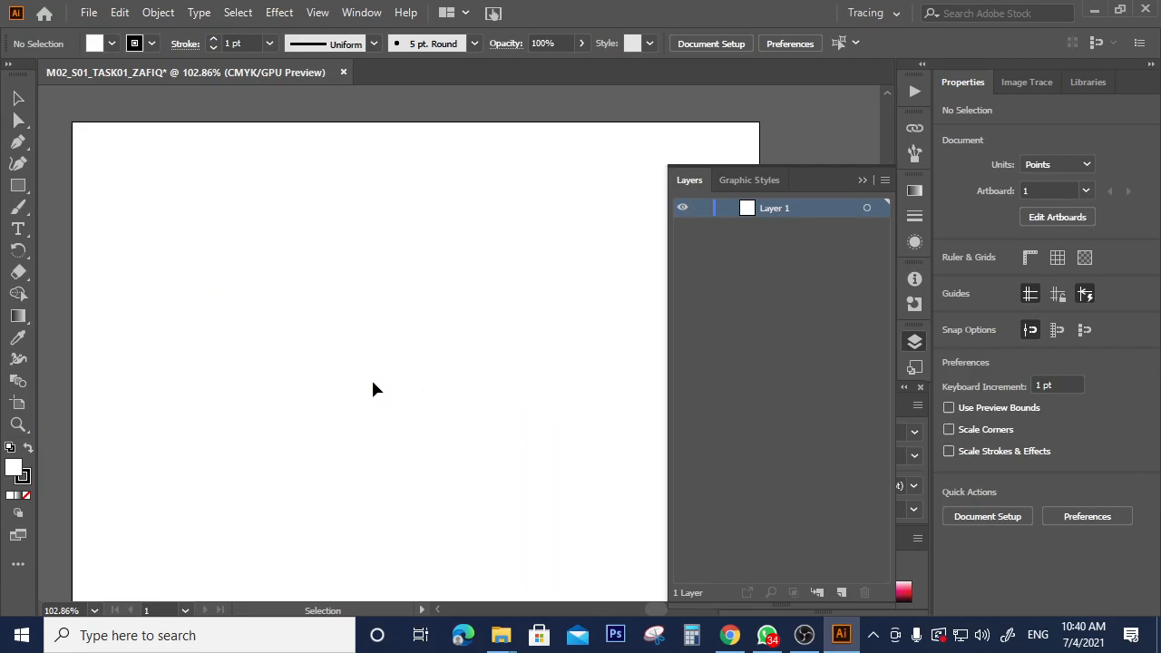
{"action": "scroll", "coordinate": [399, 344], "scroll_direction": "down", "scroll_amount": 2}
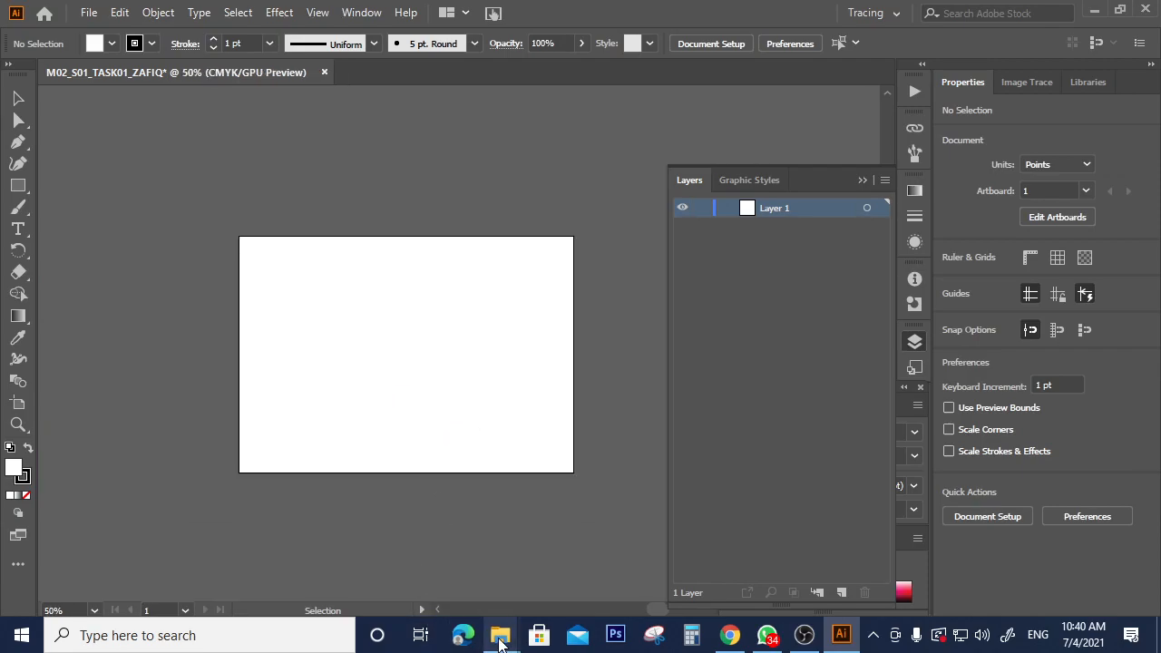
{"action": "mouse_move", "coordinate": [500, 641]}
{"action": "left_click", "coordinate": [673, 498]}
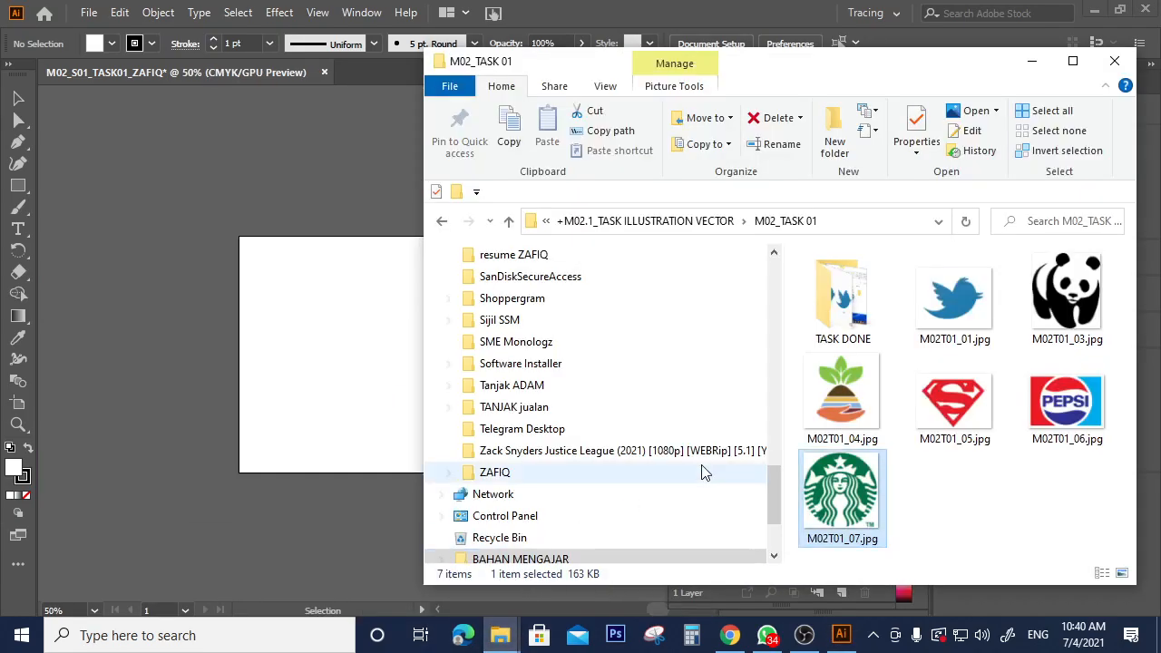
{"action": "right_click", "coordinate": [835, 511]}
{"action": "mouse_move", "coordinate": [868, 339]}
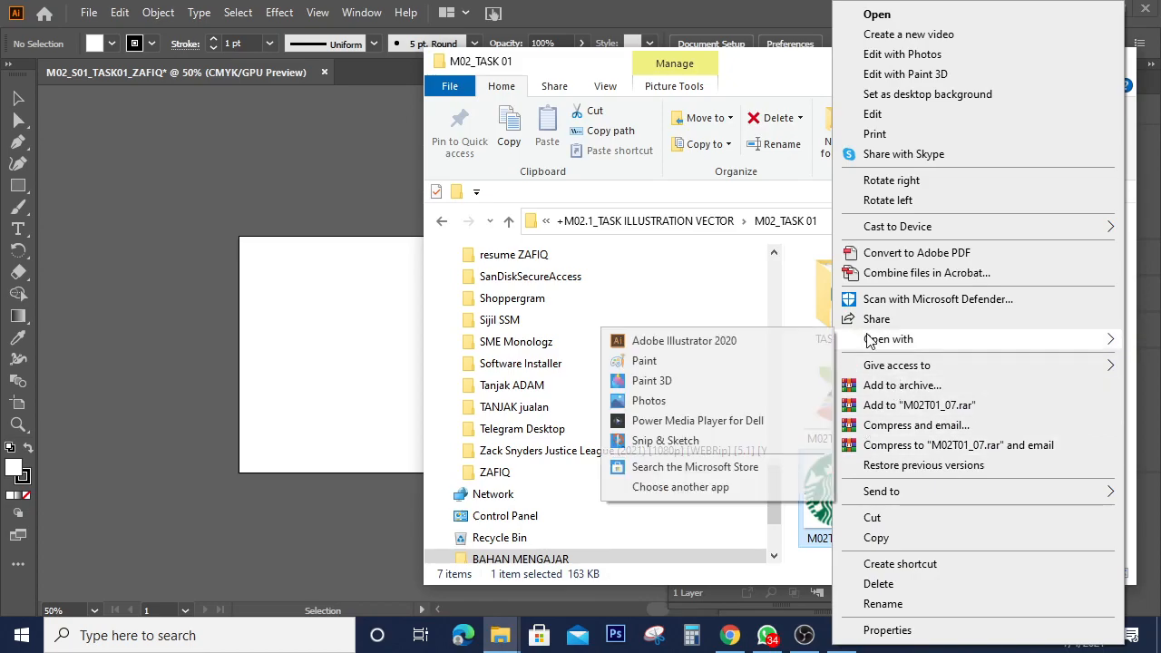
{"action": "left_click", "coordinate": [339, 227]}
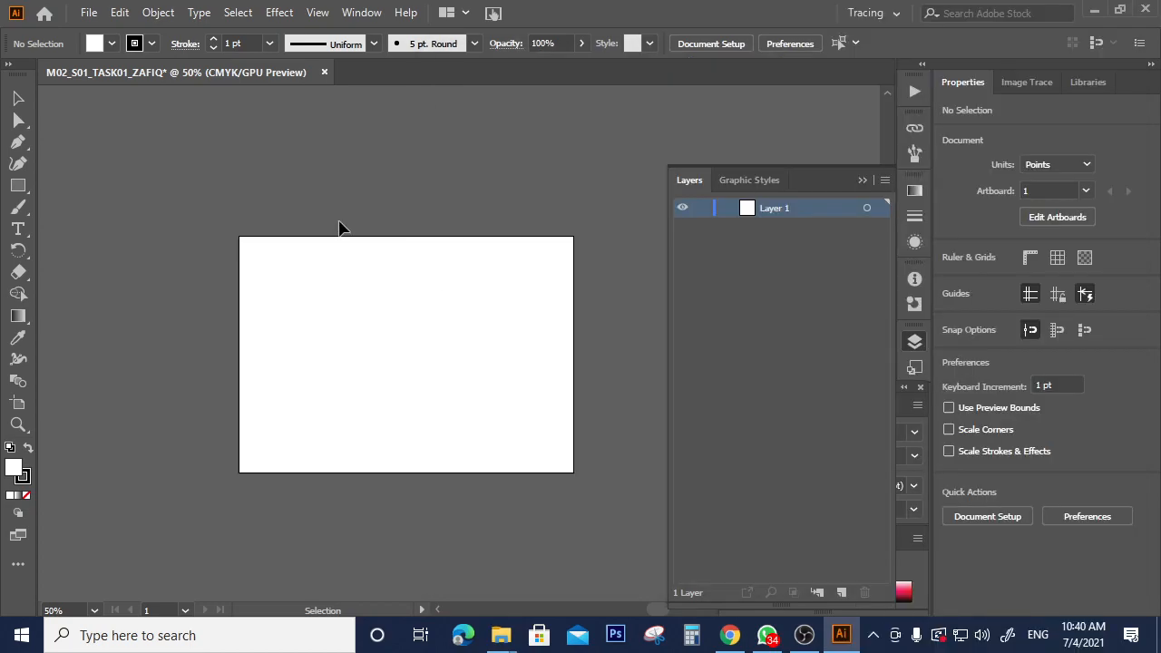
Step: Start the Place command and browse to the M02_TASK 01 folder
{"action": "scroll", "coordinate": [313, 305], "scroll_direction": "up", "scroll_amount": 1}
{"action": "scroll", "coordinate": [332, 318], "scroll_direction": "left", "scroll_amount": 2}
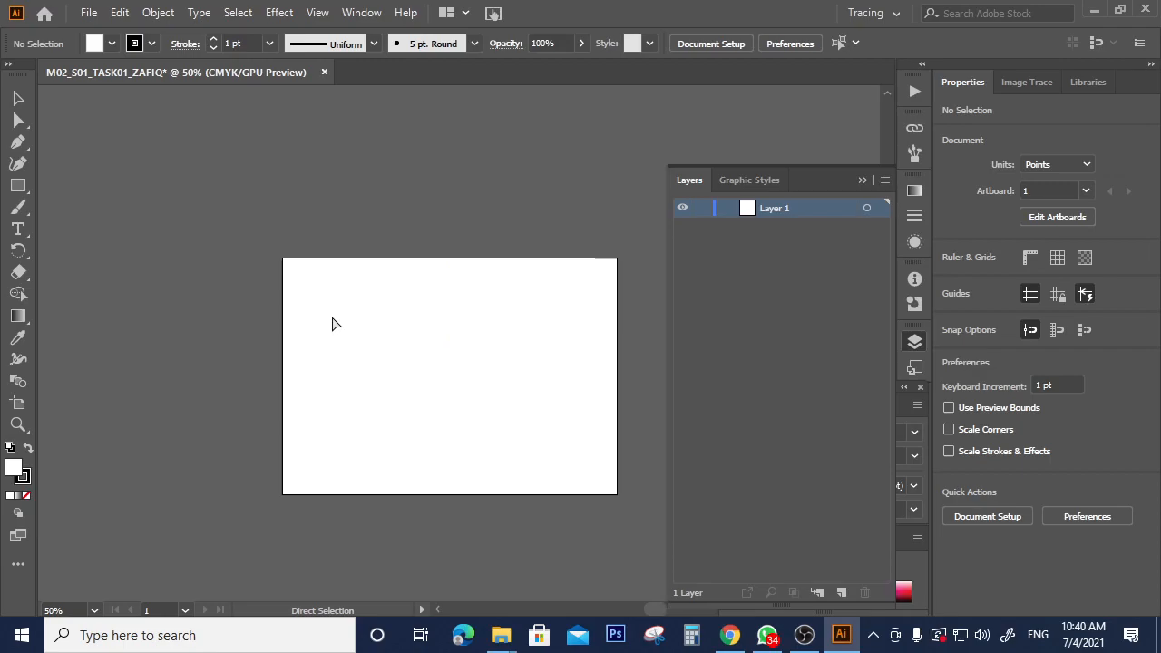
{"action": "scroll", "coordinate": [379, 334], "scroll_direction": "up", "scroll_amount": 2}
{"action": "scroll", "coordinate": [389, 335], "scroll_direction": "down", "scroll_amount": 1}
{"action": "left_click_drag", "start_coordinate": [477, 311], "coordinate": [375, 241]}
{"action": "left_click", "coordinate": [94, 15]}
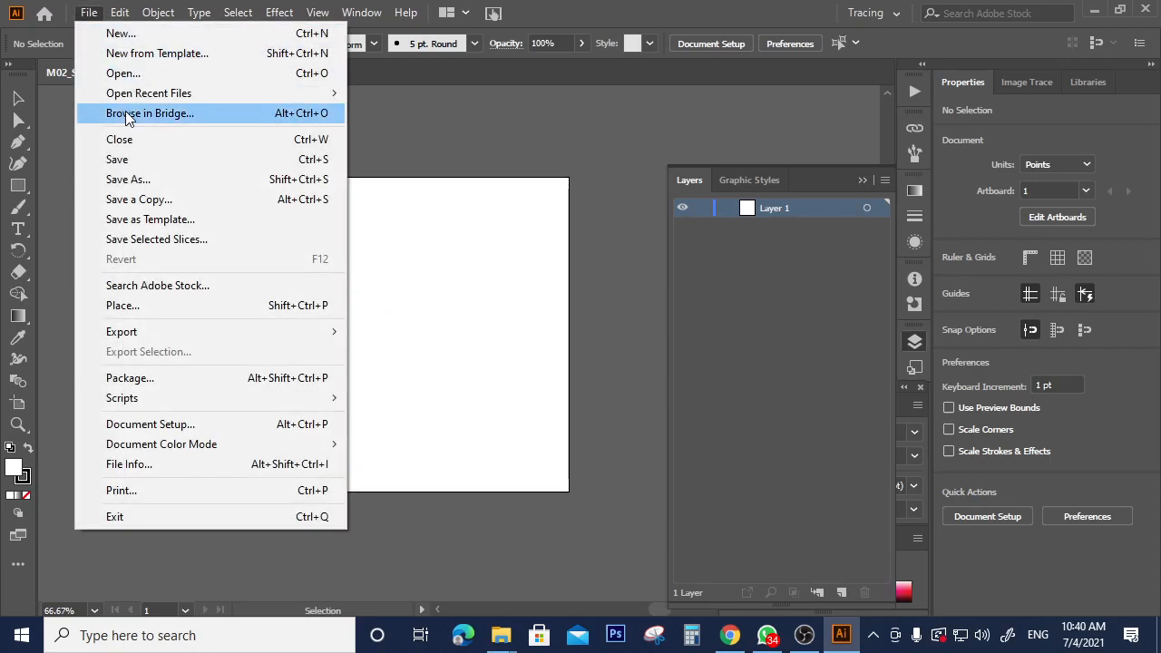
{"action": "left_click", "coordinate": [148, 306]}
{"action": "left_click", "coordinate": [726, 57]}
{"action": "left_click", "coordinate": [89, 13]}
{"action": "left_click", "coordinate": [307, 307]}
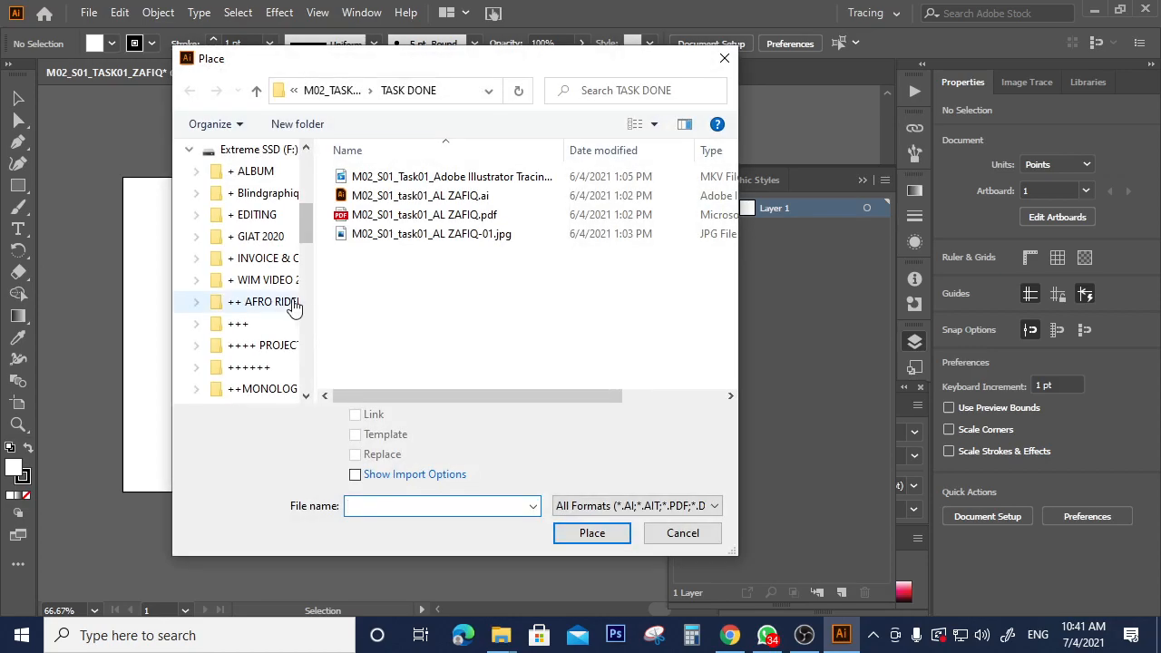
{"action": "left_click", "coordinate": [336, 89]}
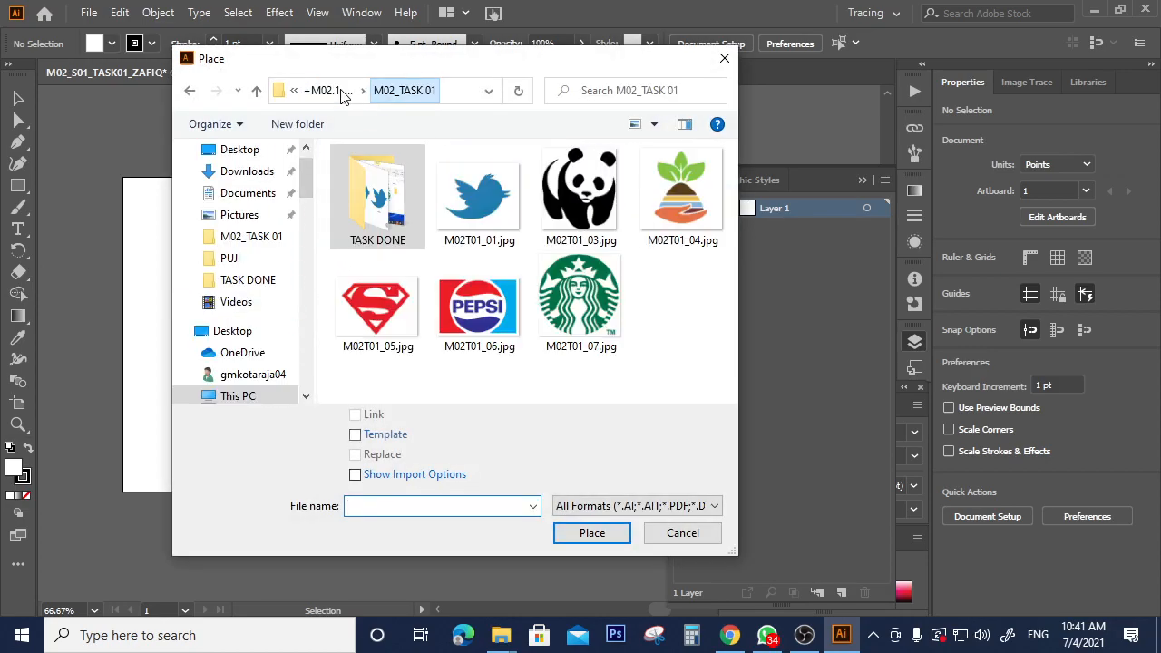
Step: Switch the folder's file display to List view and back to Large icons
{"action": "right_click", "coordinate": [650, 309]}
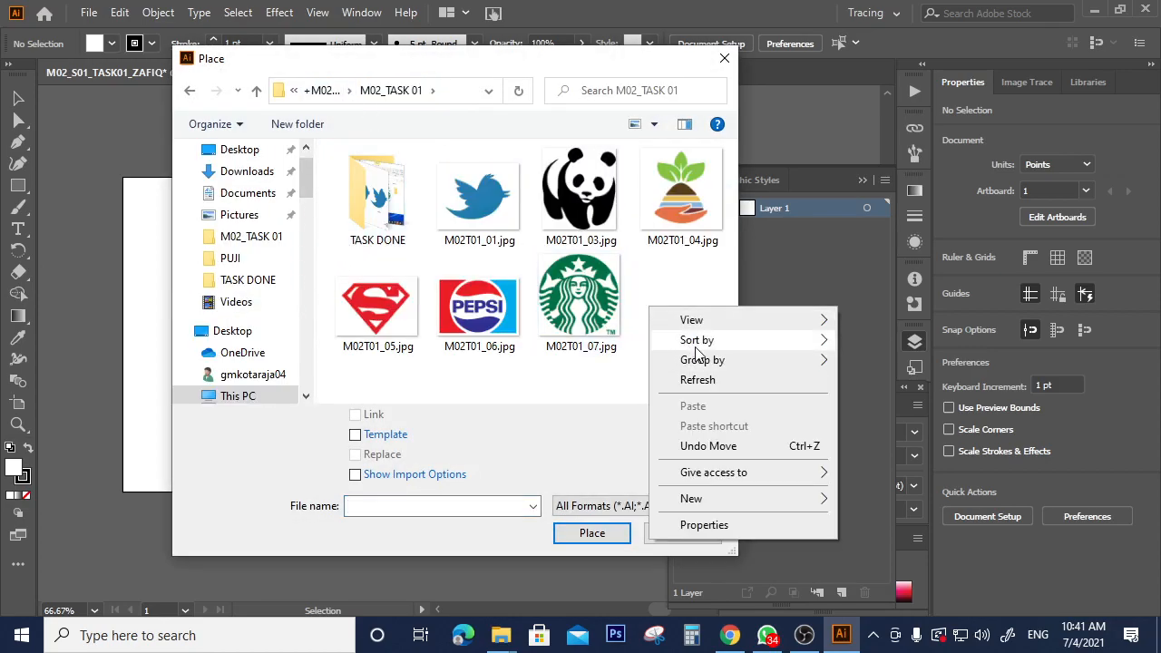
{"action": "mouse_move", "coordinate": [703, 325]}
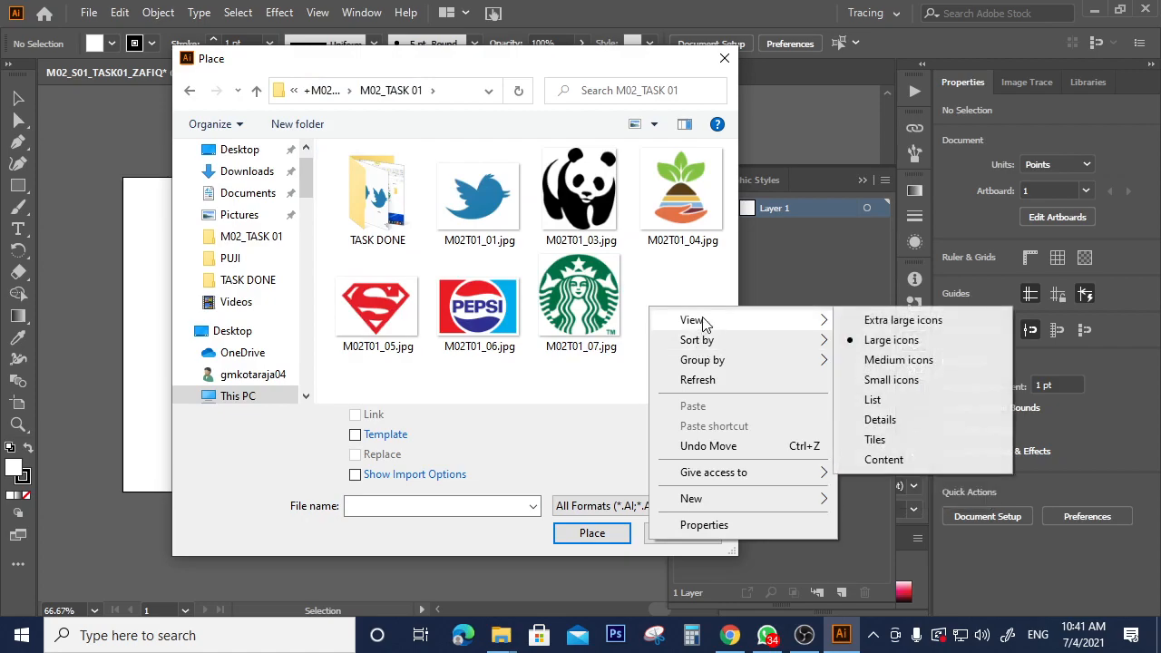
{"action": "left_click", "coordinate": [904, 400]}
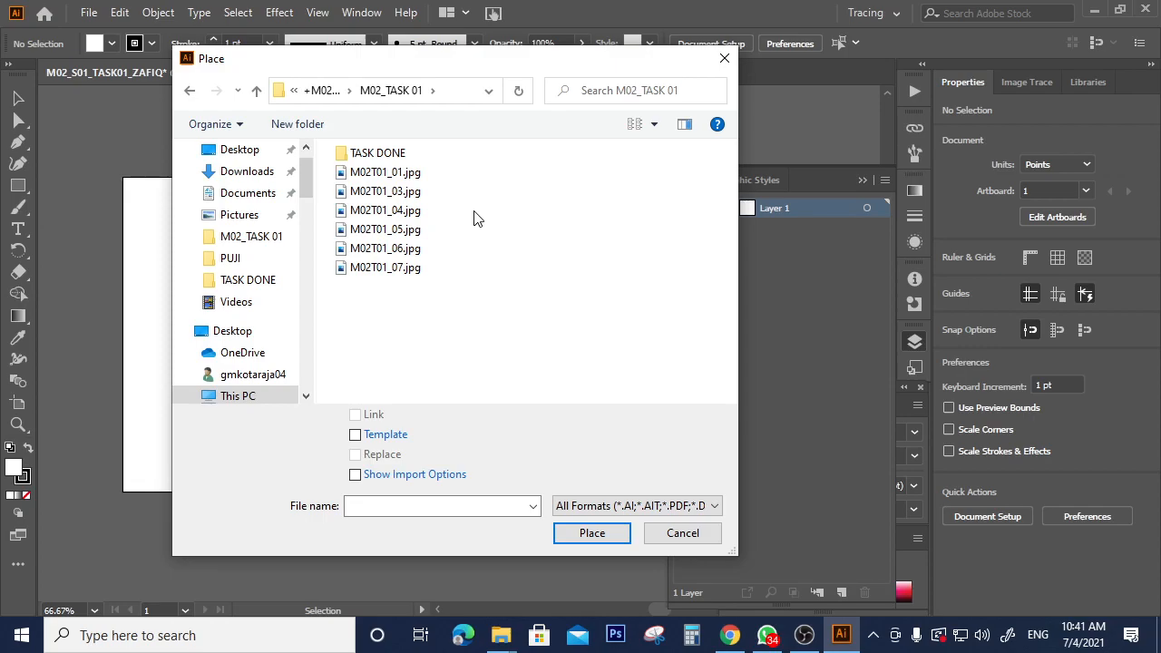
{"action": "right_click", "coordinate": [502, 210]}
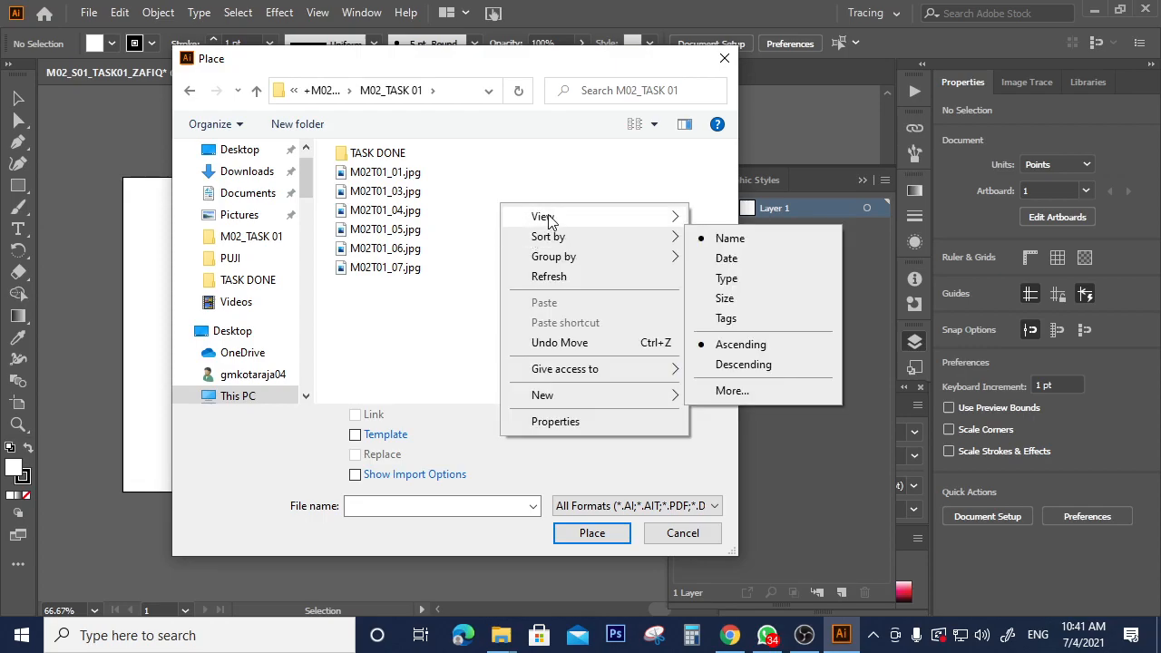
{"action": "mouse_move", "coordinate": [548, 215]}
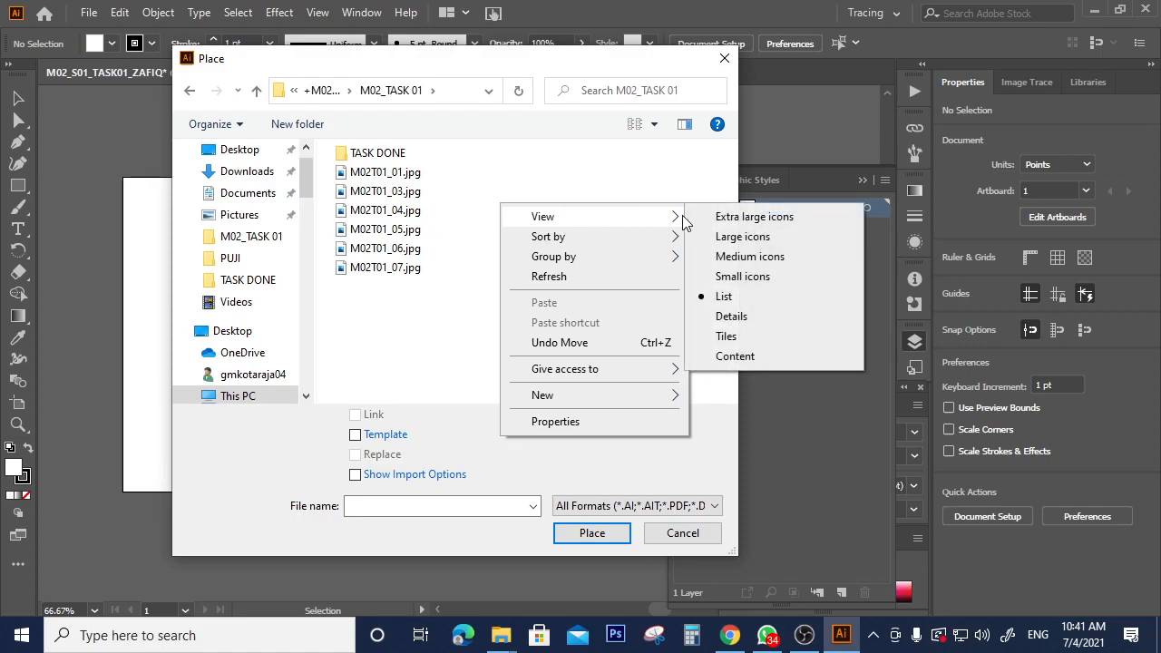
{"action": "left_click", "coordinate": [742, 237]}
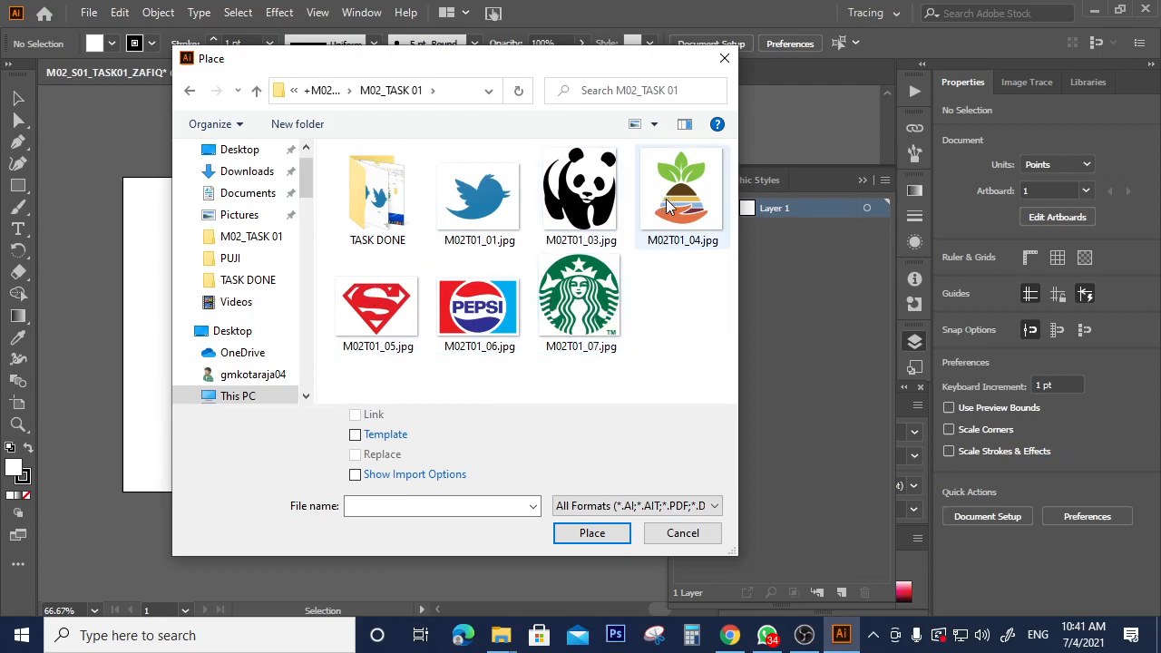
Step: Choose M02T01_07.jpg as the file to place and sort the folder's contents by type
{"action": "left_click", "coordinate": [614, 310]}
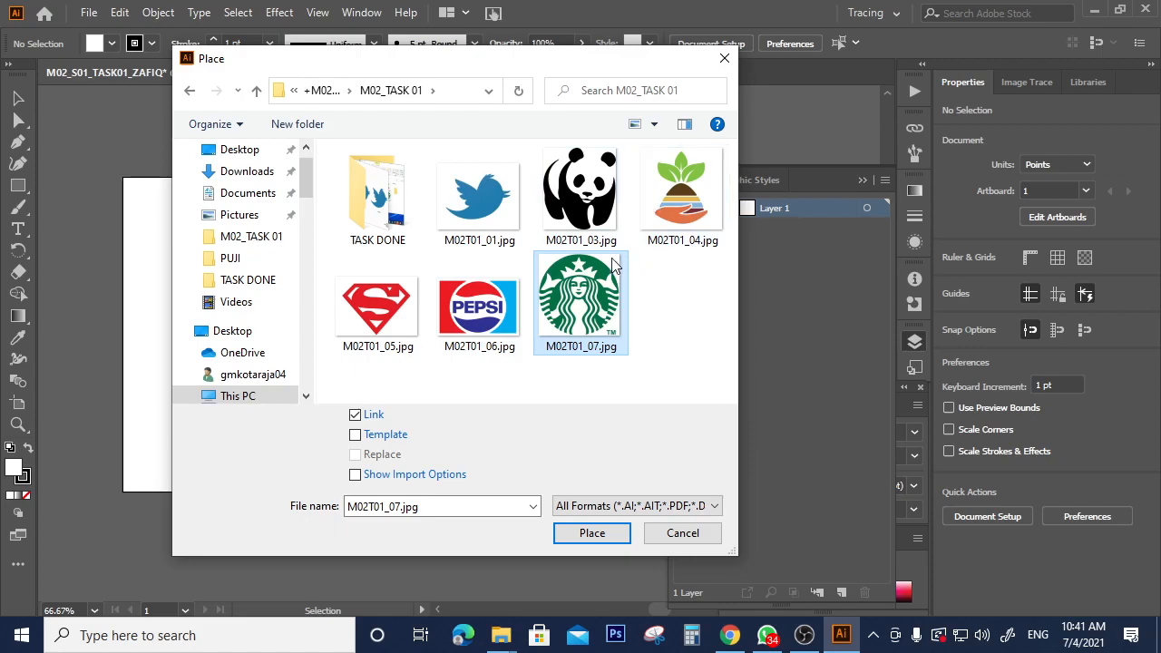
{"action": "right_click", "coordinate": [671, 286]}
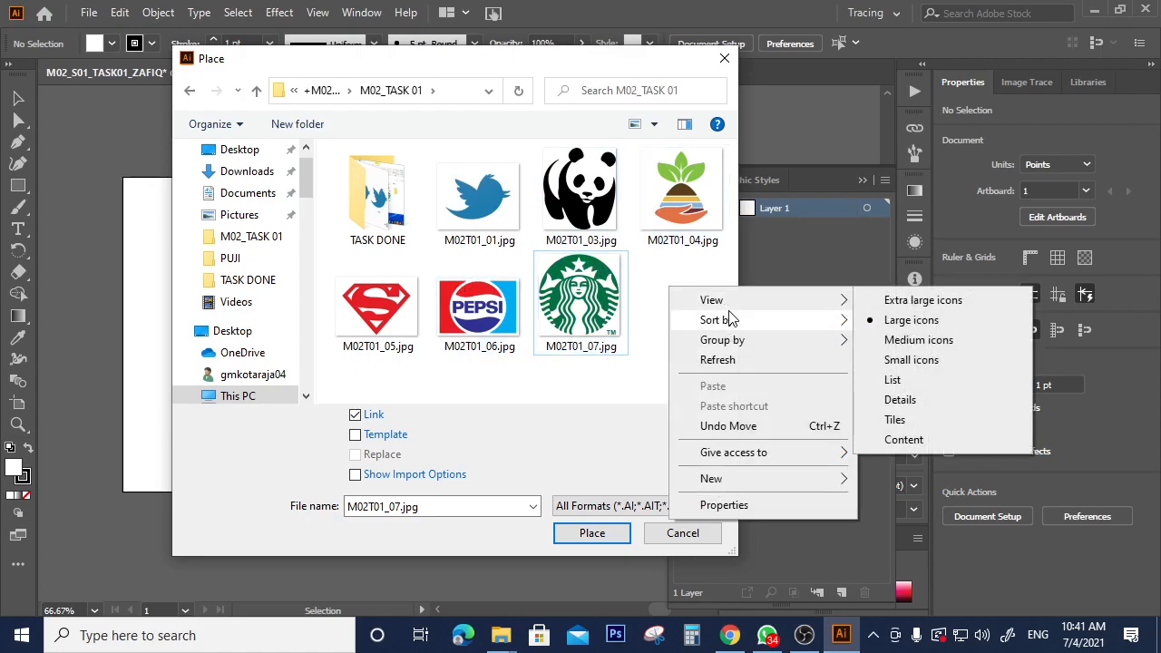
{"action": "mouse_move", "coordinate": [739, 302]}
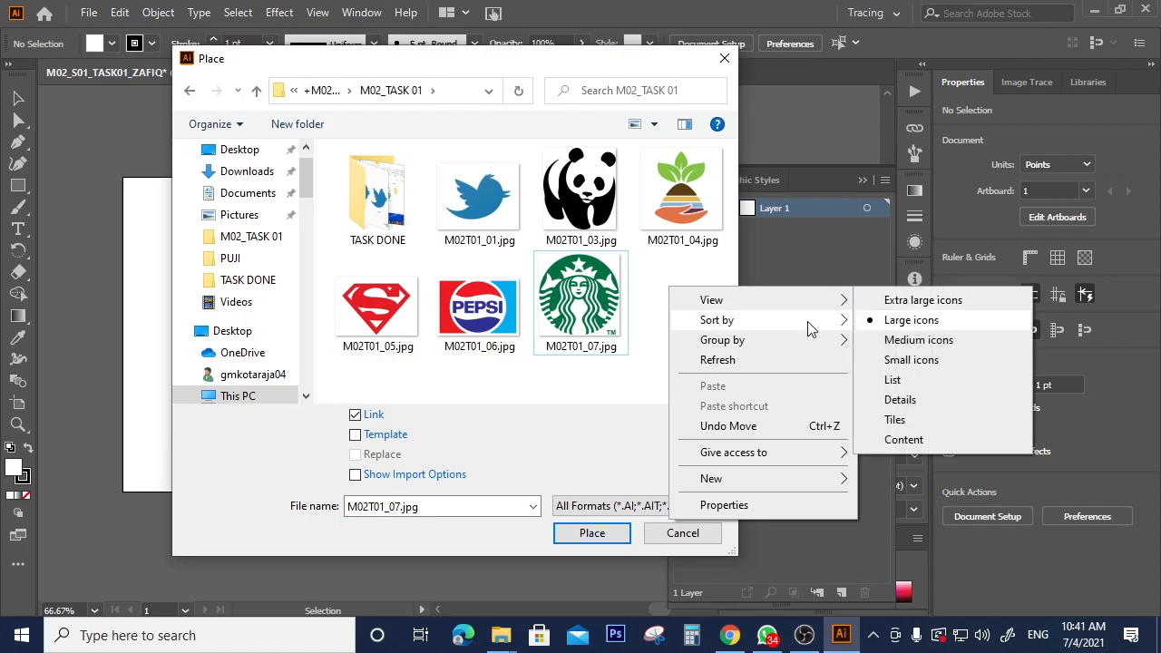
{"action": "mouse_move", "coordinate": [812, 322]}
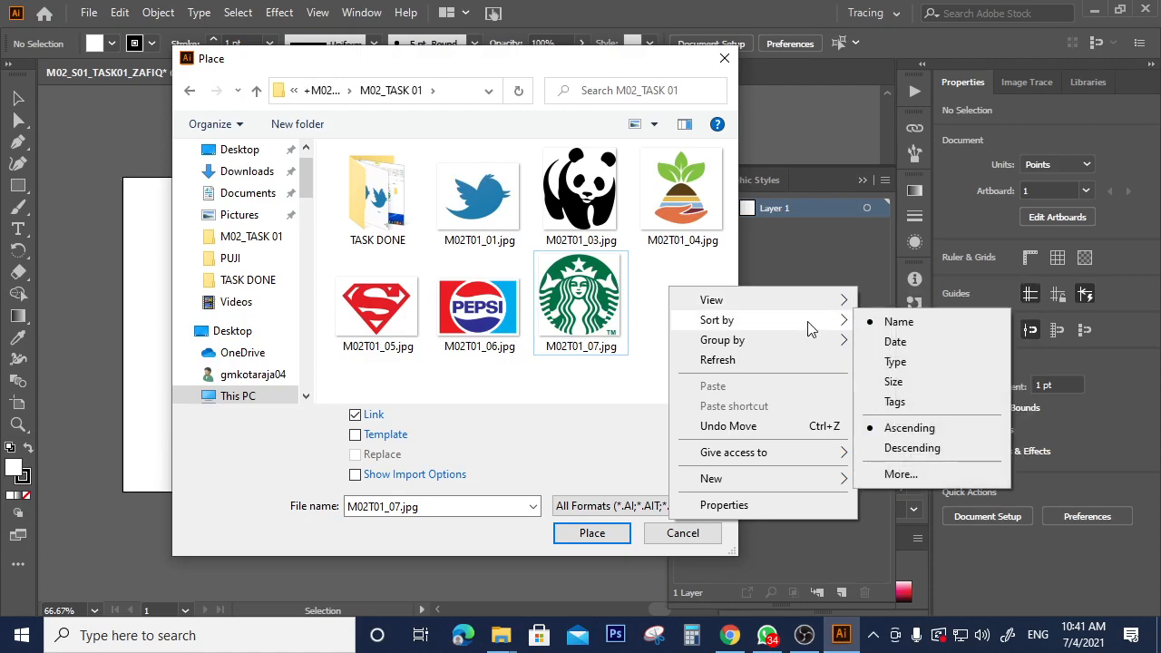
{"action": "left_click", "coordinate": [916, 362]}
Step: Try the Extra large icons and Medium icons views for the folder's files, and return to Large icons
{"action": "right_click", "coordinate": [659, 291]}
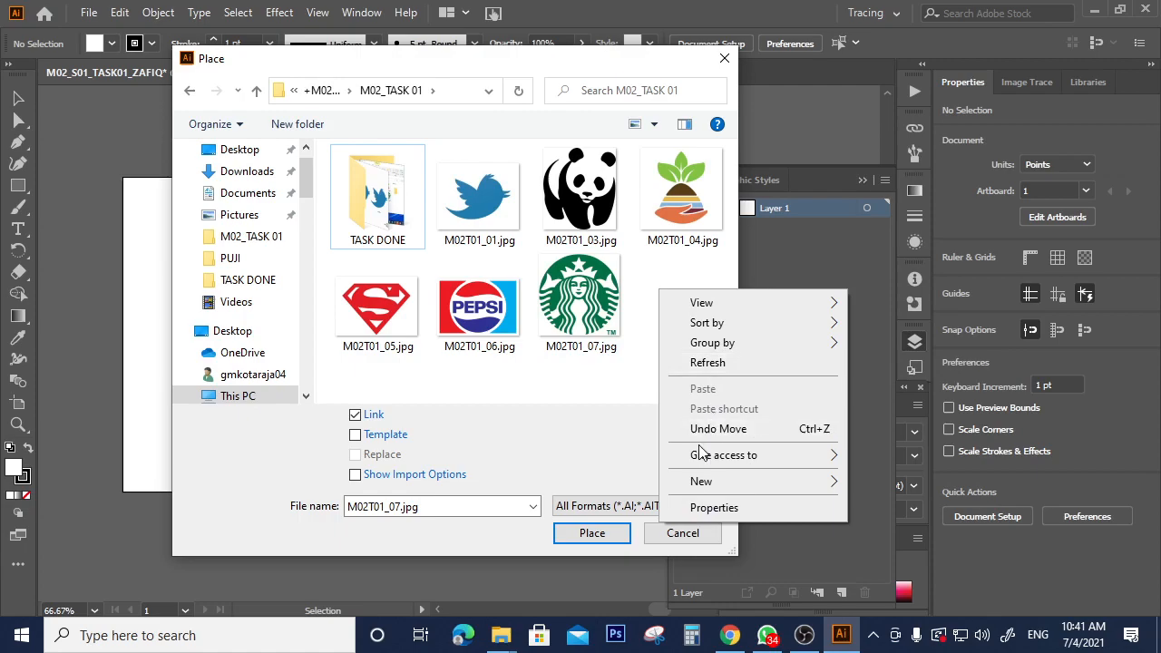
{"action": "mouse_move", "coordinate": [782, 305]}
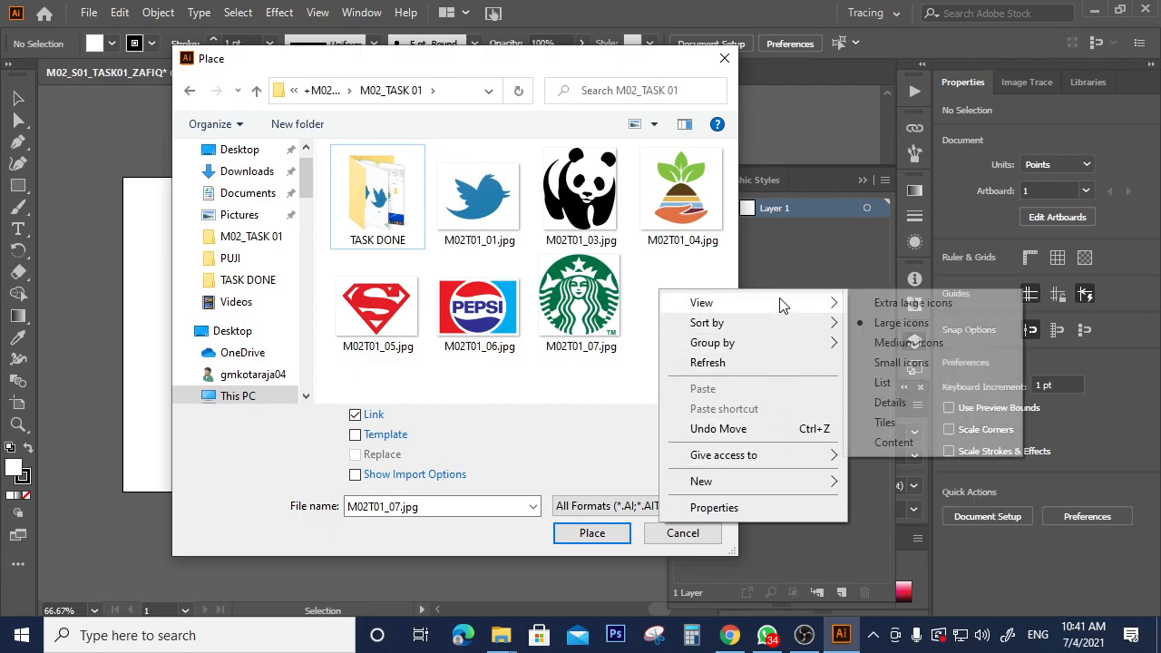
{"action": "left_click", "coordinate": [910, 305]}
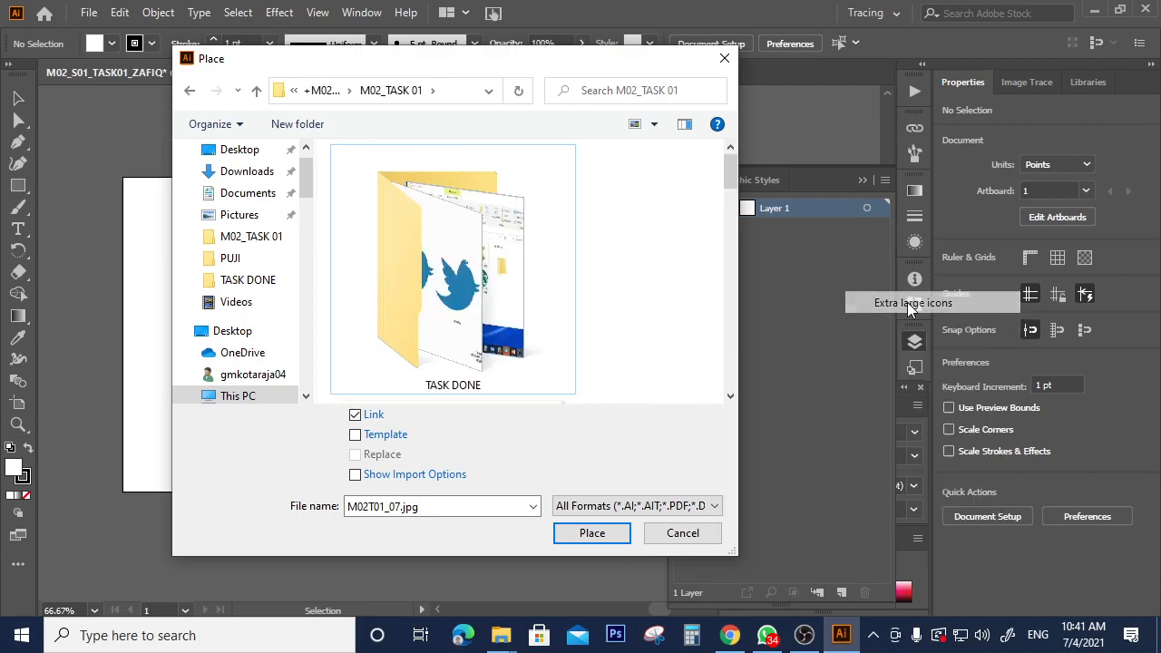
{"action": "scroll", "coordinate": [580, 272], "scroll_direction": "down", "scroll_amount": 10}
{"action": "right_click", "coordinate": [629, 260]}
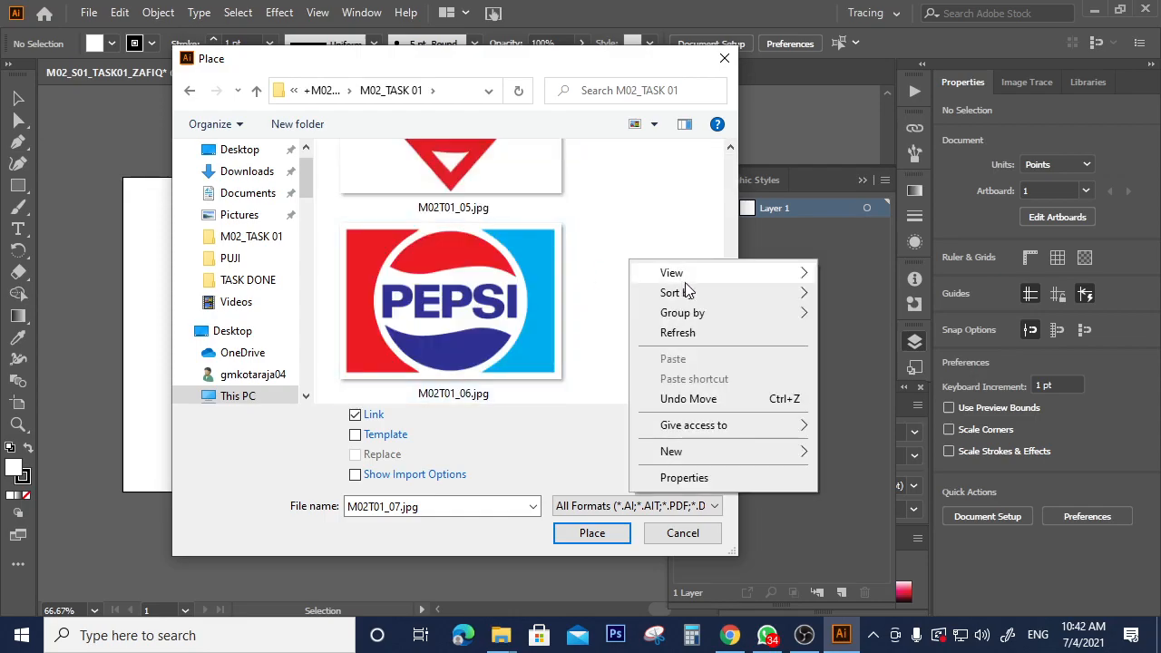
{"action": "mouse_move", "coordinate": [682, 276]}
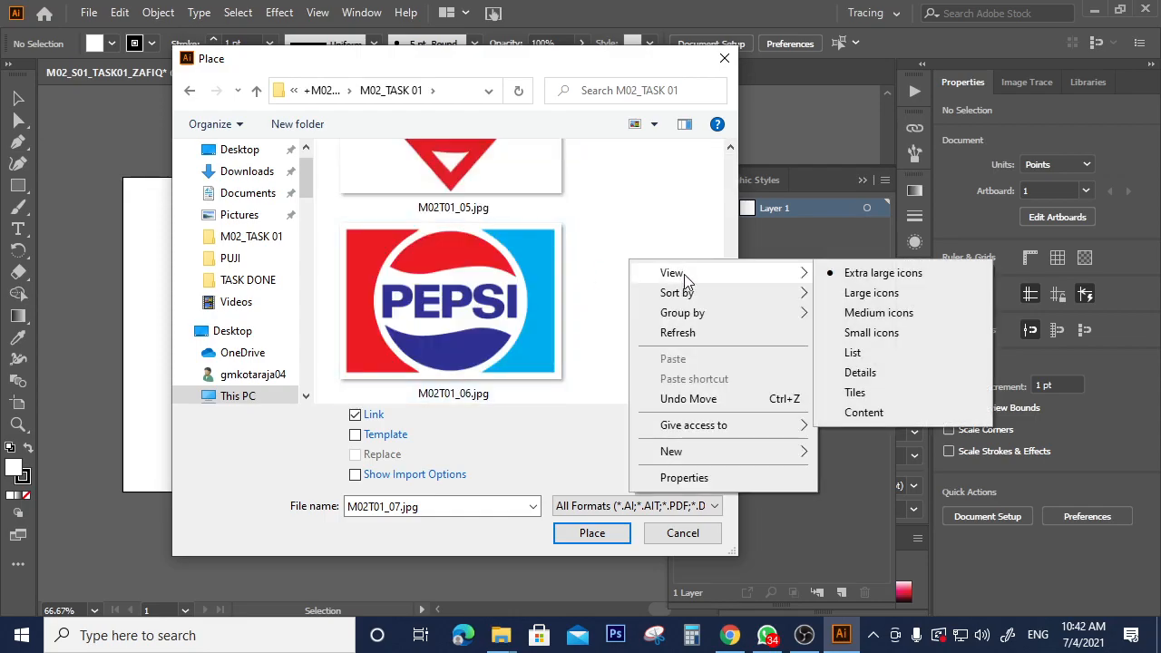
{"action": "left_click", "coordinate": [866, 313]}
{"action": "right_click", "coordinate": [540, 274]}
{"action": "mouse_move", "coordinate": [647, 313]}
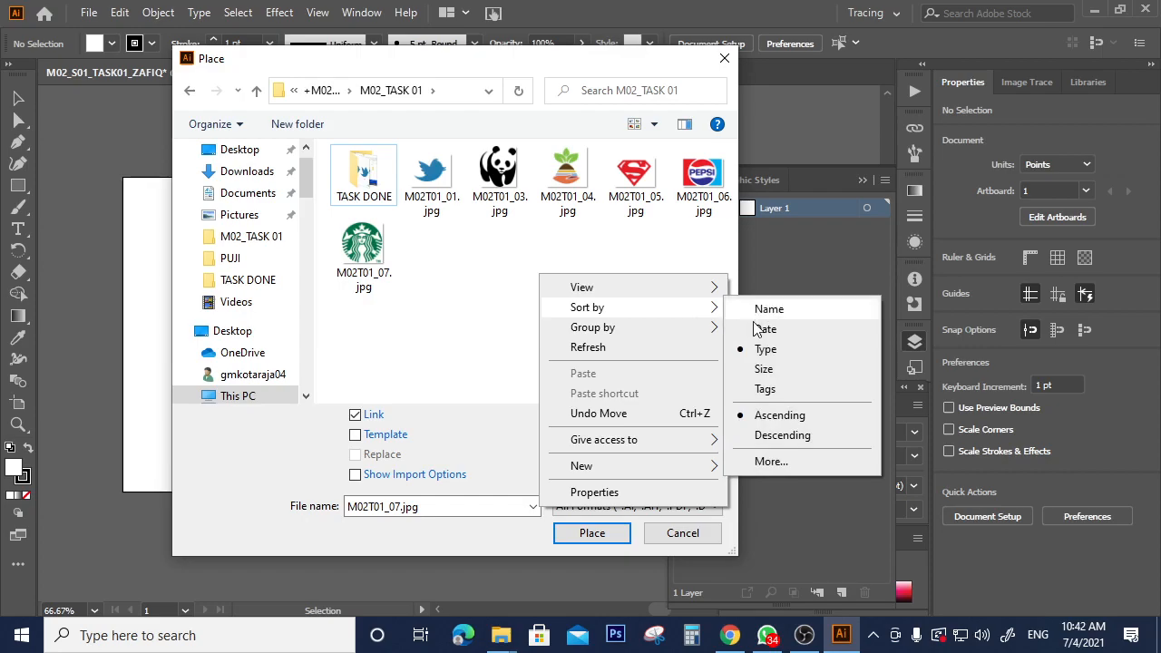
{"action": "mouse_move", "coordinate": [691, 288]}
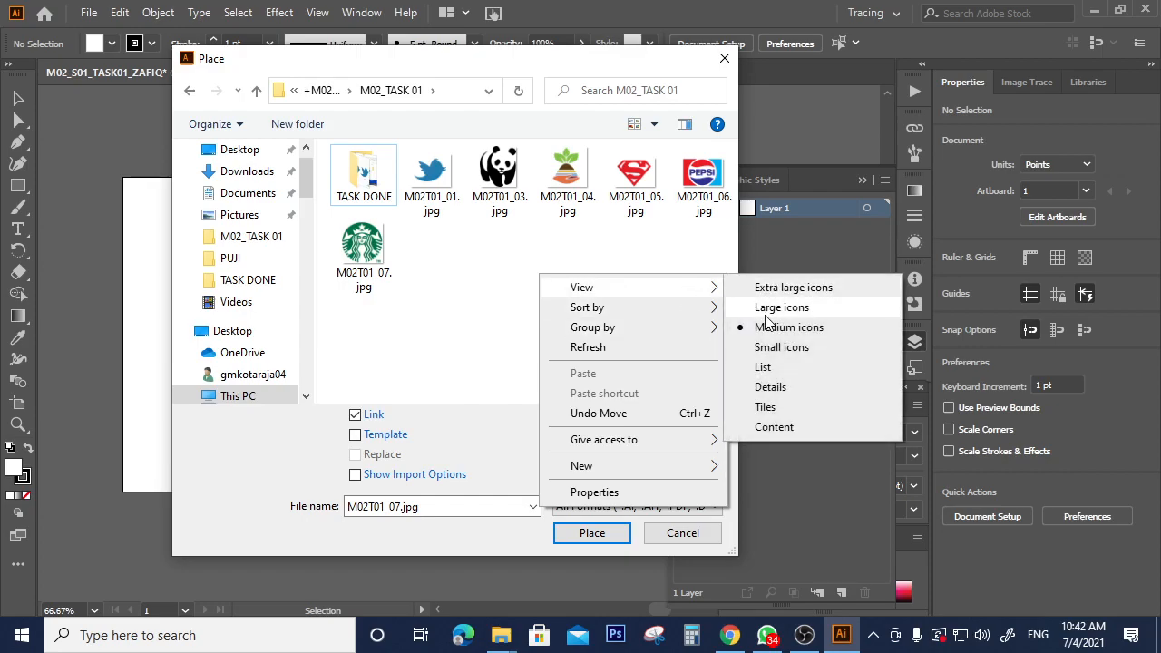
{"action": "left_click", "coordinate": [766, 313]}
Step: Place M02T01_07.jpg on the artboard as an embedded image with the Link option turned off
{"action": "left_click", "coordinate": [566, 318]}
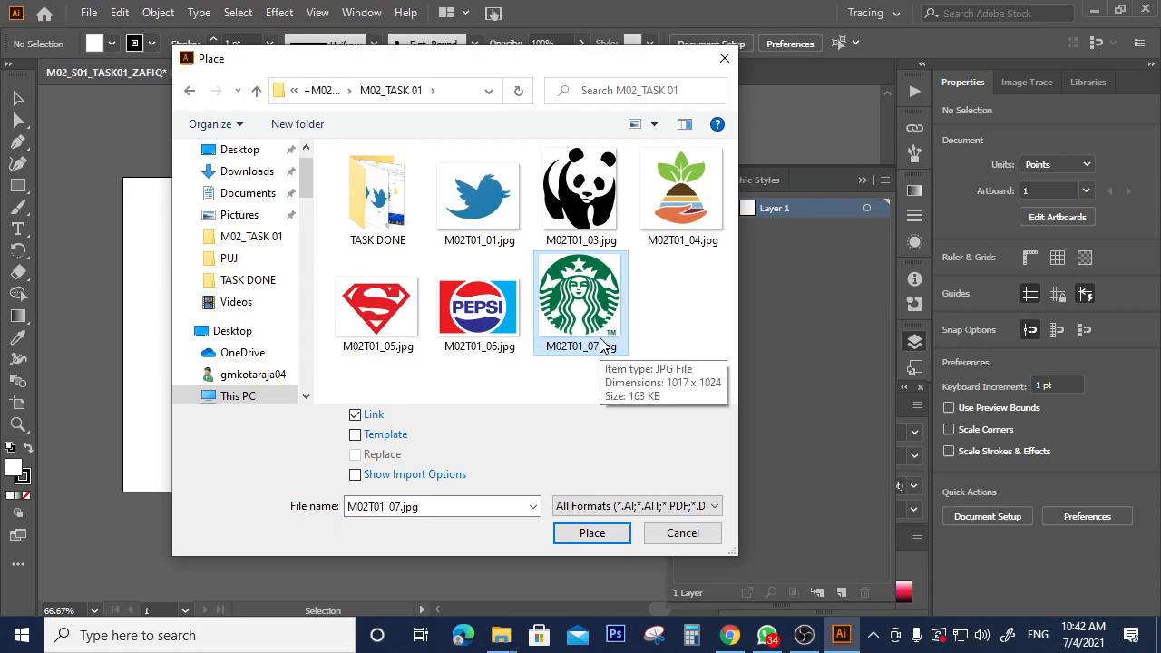
{"action": "left_click", "coordinate": [356, 417]}
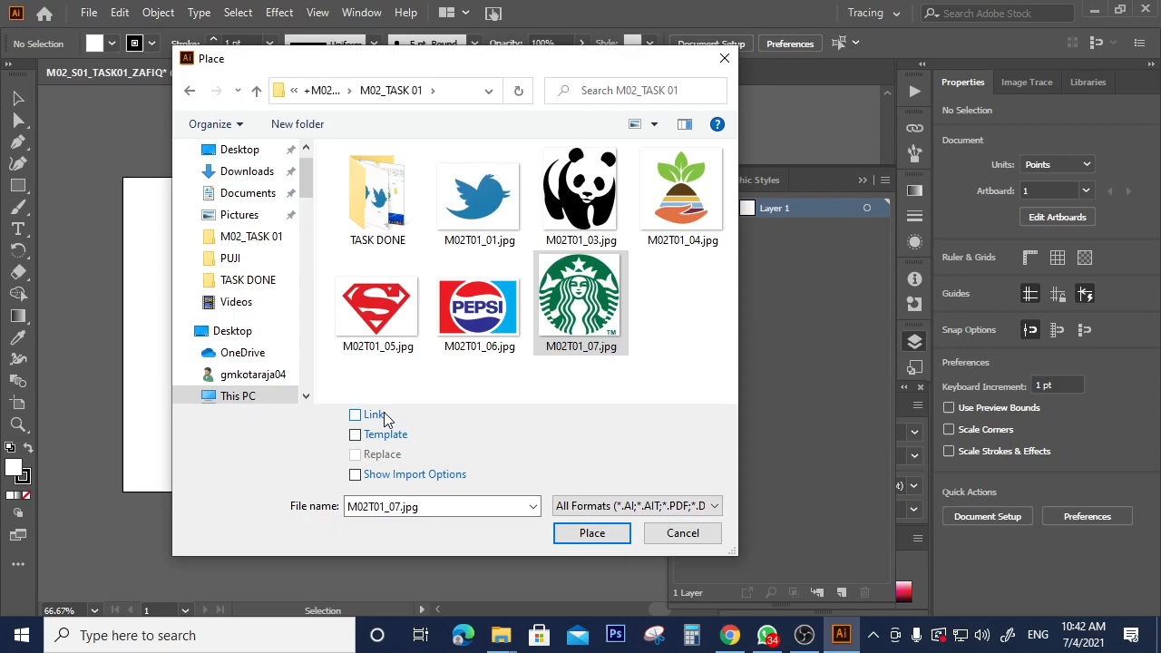
{"action": "left_click", "coordinate": [583, 349]}
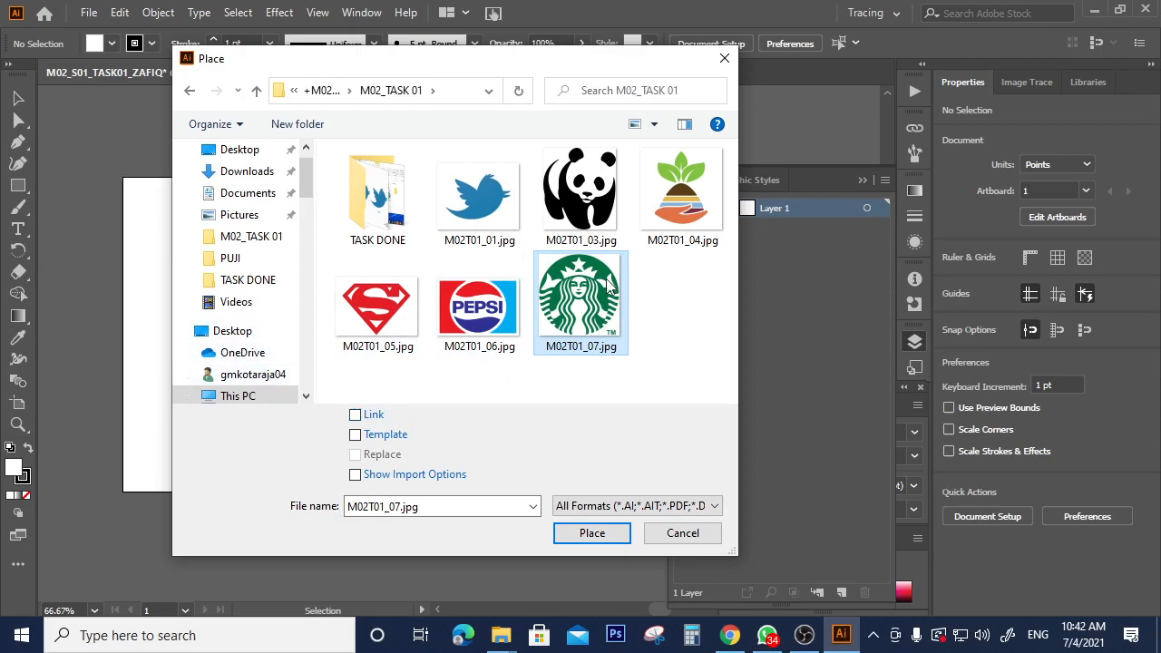
{"action": "left_click", "coordinate": [580, 533]}
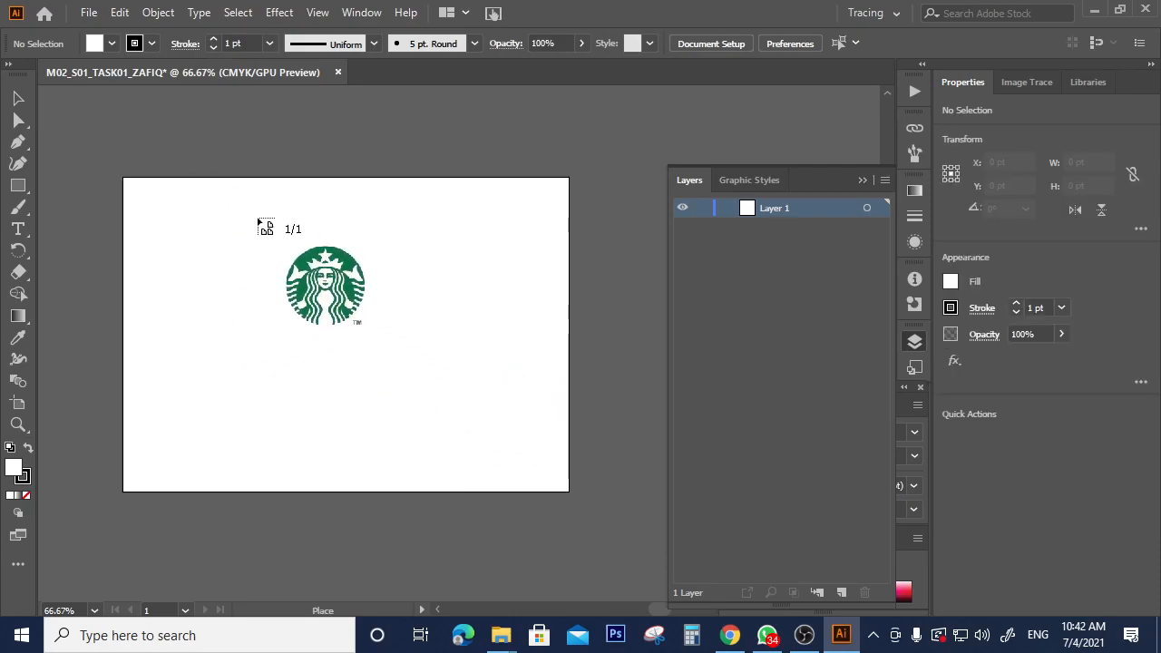
{"action": "left_click", "coordinate": [364, 265]}
Step: Scale the placed logo proportionally to about 395 × 398 pt and position it inside the artboard, right of its centre
{"action": "left_click_drag", "start_coordinate": [490, 321], "coordinate": [347, 226]}
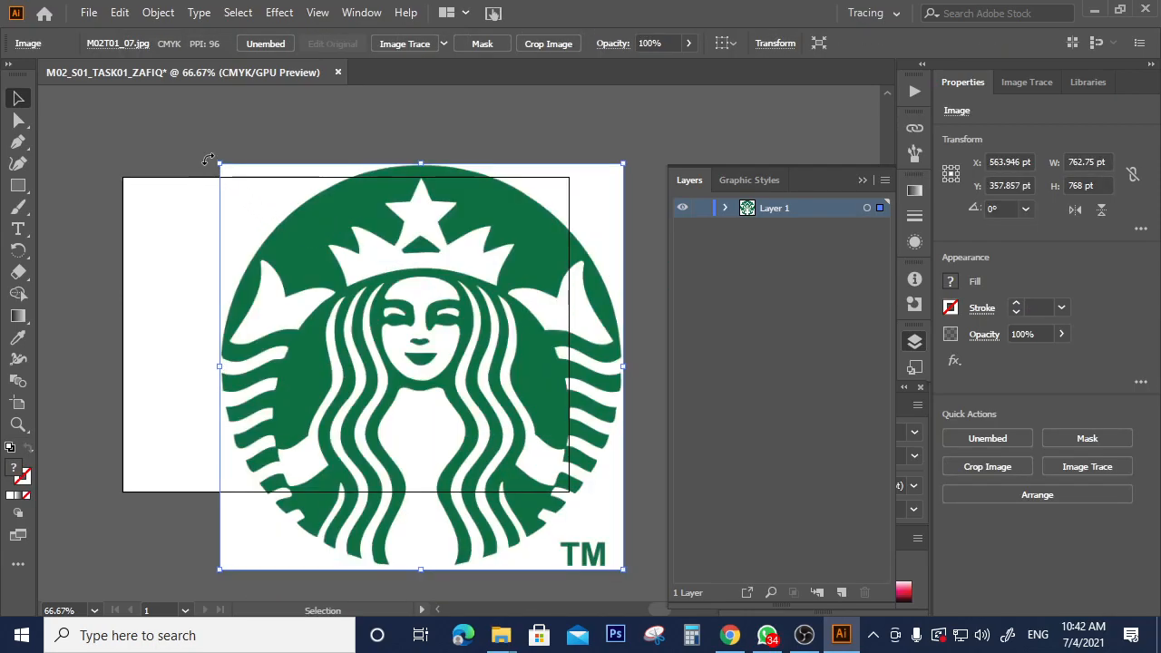
{"action": "left_click_drag", "start_coordinate": [220, 162], "coordinate": [419, 368]}
{"action": "left_click_drag", "start_coordinate": [511, 434], "coordinate": [404, 300]}
{"action": "mouse_move", "coordinate": [318, 232]}
{"action": "left_mouse_down"}
{"action": "mouse_move", "coordinate": [376, 269]}
{"action": "mouse_move", "coordinate": [306, 202]}
{"action": "mouse_move", "coordinate": [317, 218]}
{"action": "left_mouse_up"}
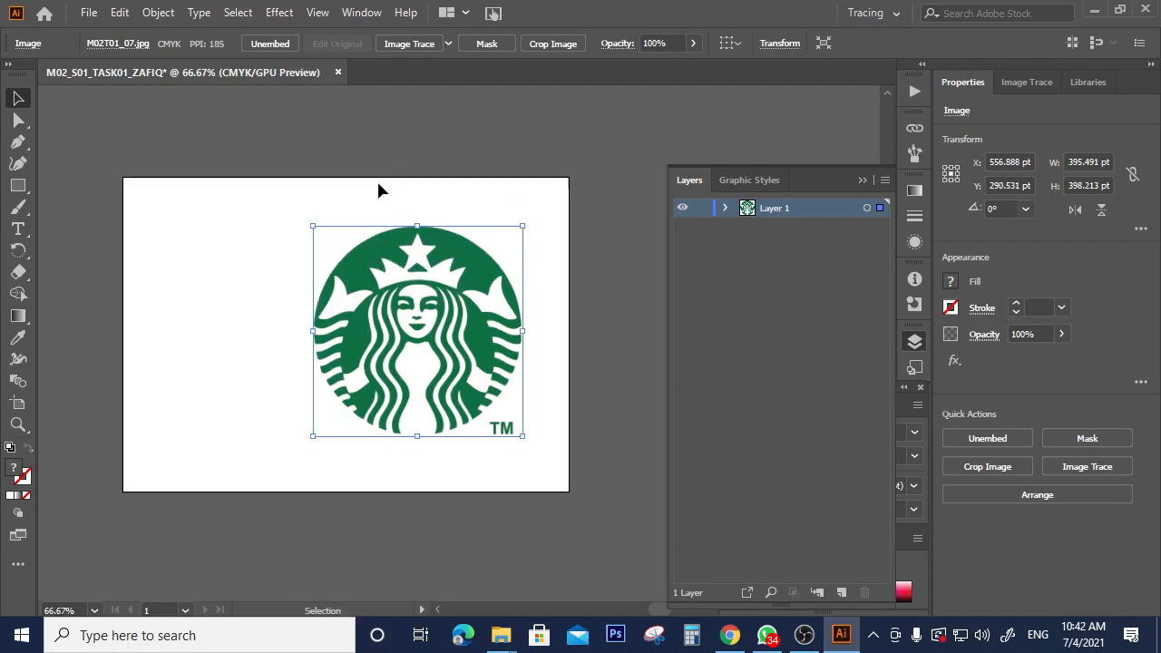
Step: Deselect the placed logo image and select it again with the Selection tool
{"action": "left_click", "coordinate": [196, 173]}
{"action": "left_click", "coordinate": [431, 290]}
{"action": "left_click", "coordinate": [222, 203]}
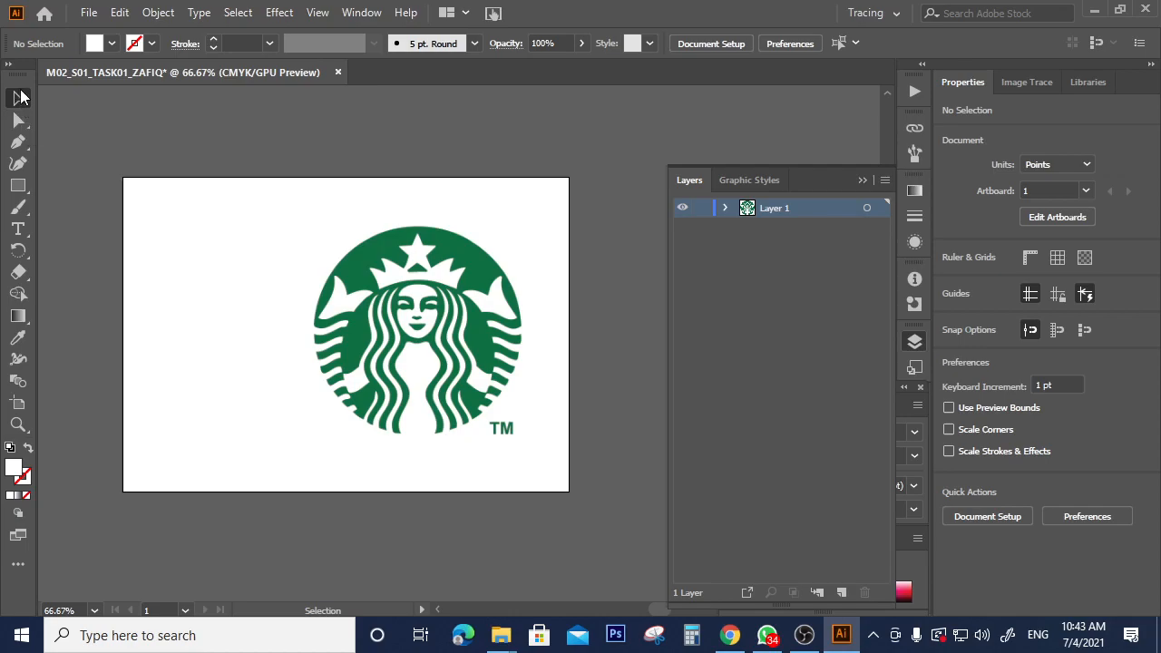
{"action": "left_click", "coordinate": [400, 300]}
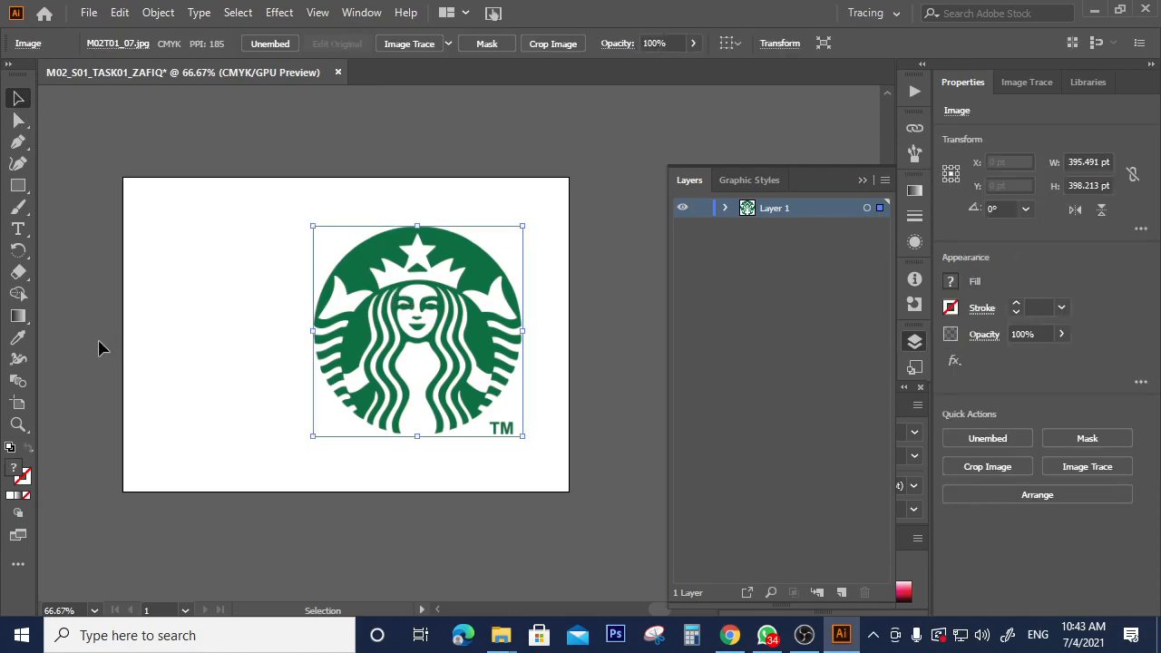
Step: Move the logo image further right on the artboard to about X 591 pt, Y 298 pt and deselect it
{"action": "left_click", "coordinate": [18, 119]}
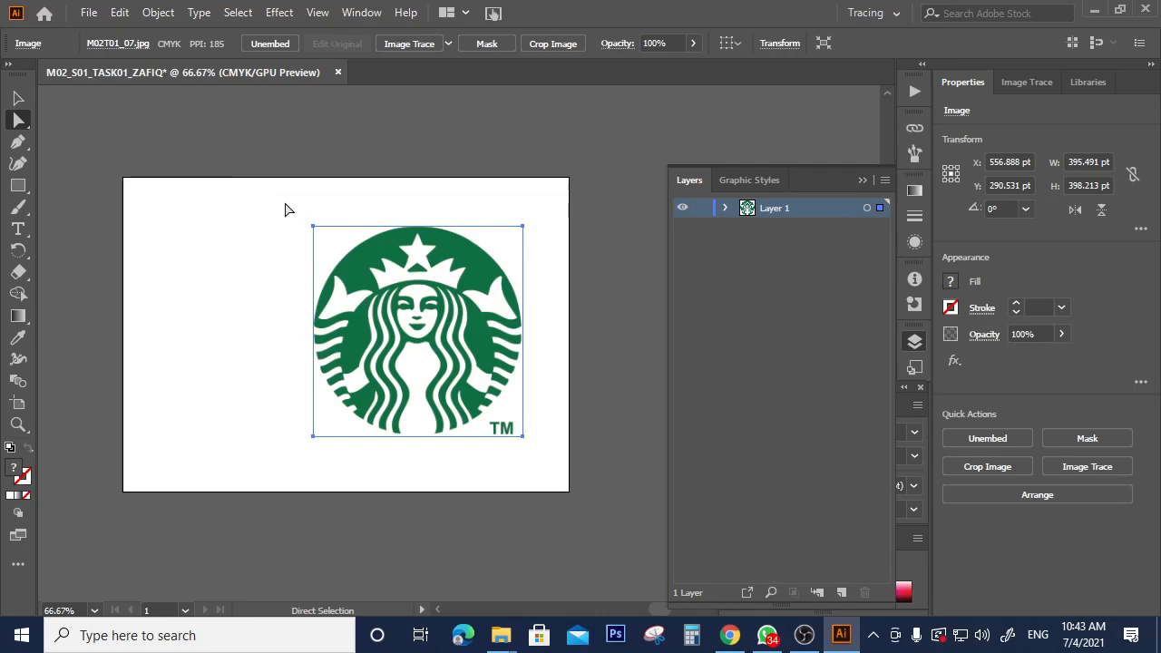
{"action": "left_click_drag", "start_coordinate": [317, 225], "coordinate": [261, 201]}
{"action": "left_click_drag", "start_coordinate": [395, 285], "coordinate": [453, 295]}
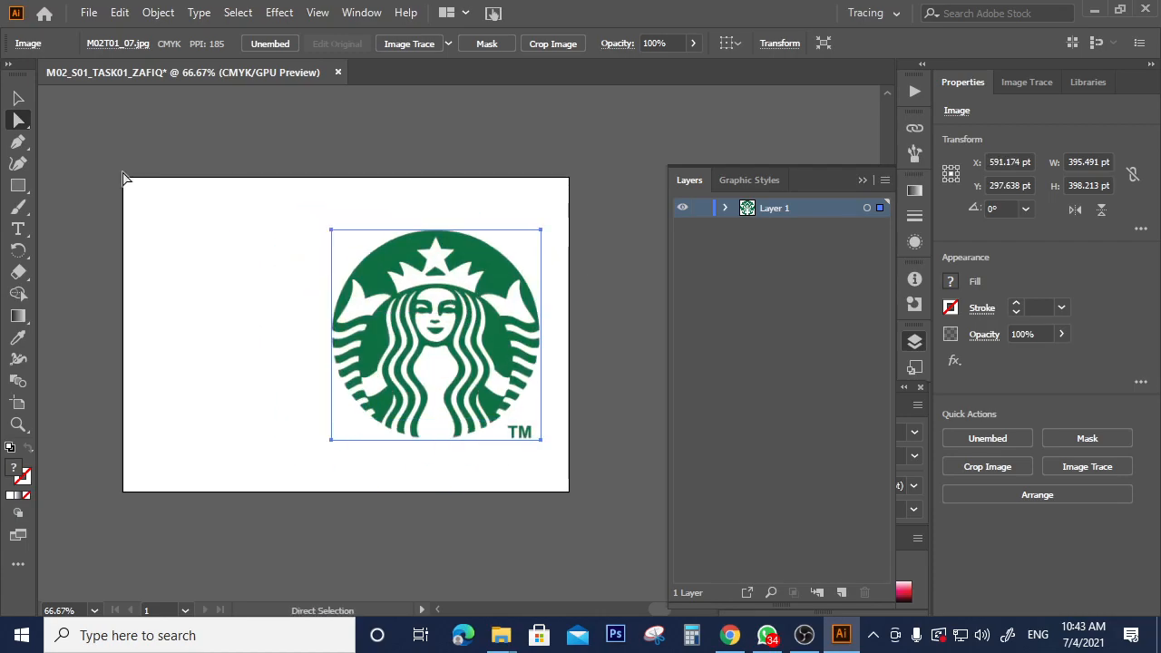
{"action": "left_click", "coordinate": [18, 98]}
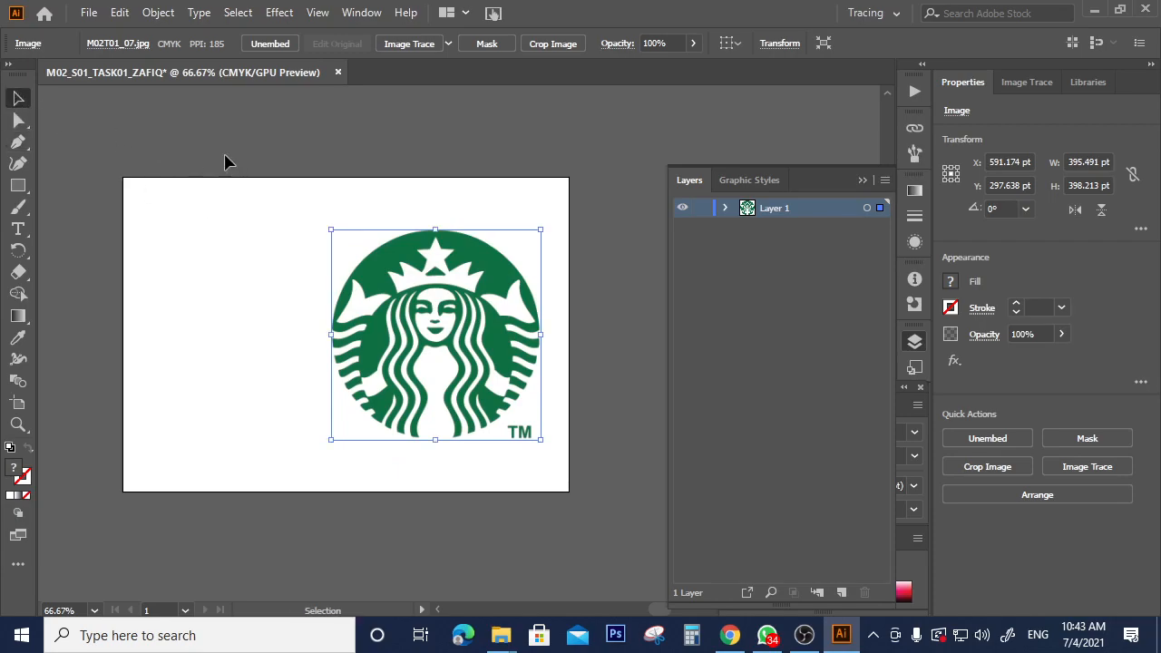
{"action": "key", "text": "p"}
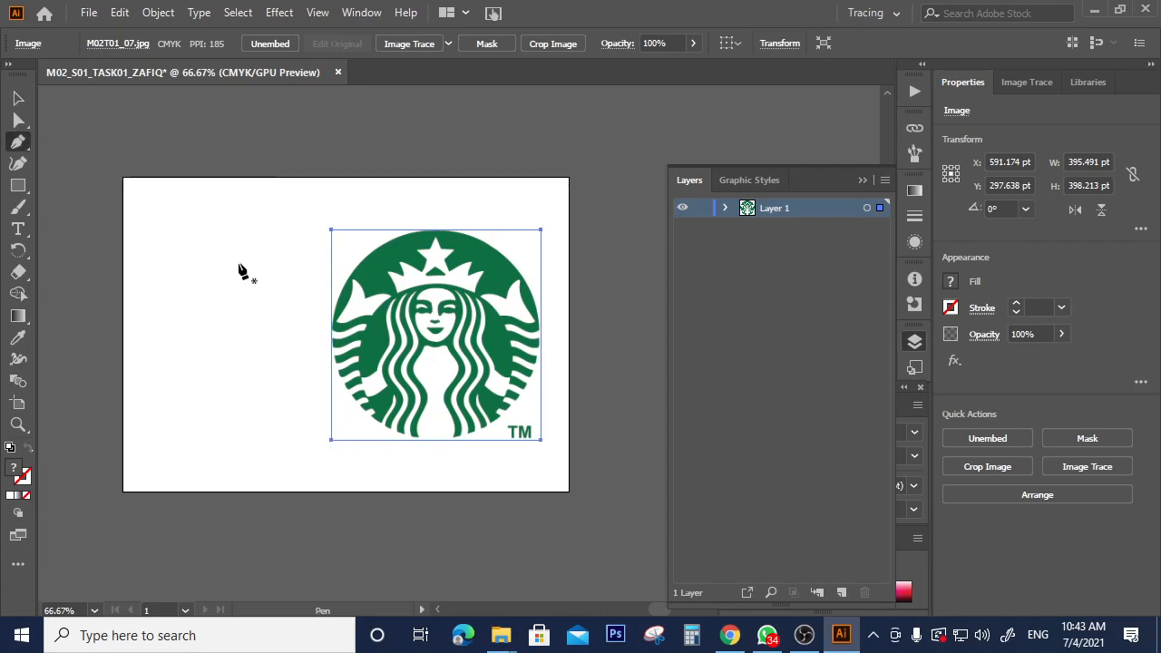
{"action": "key", "text": "v"}
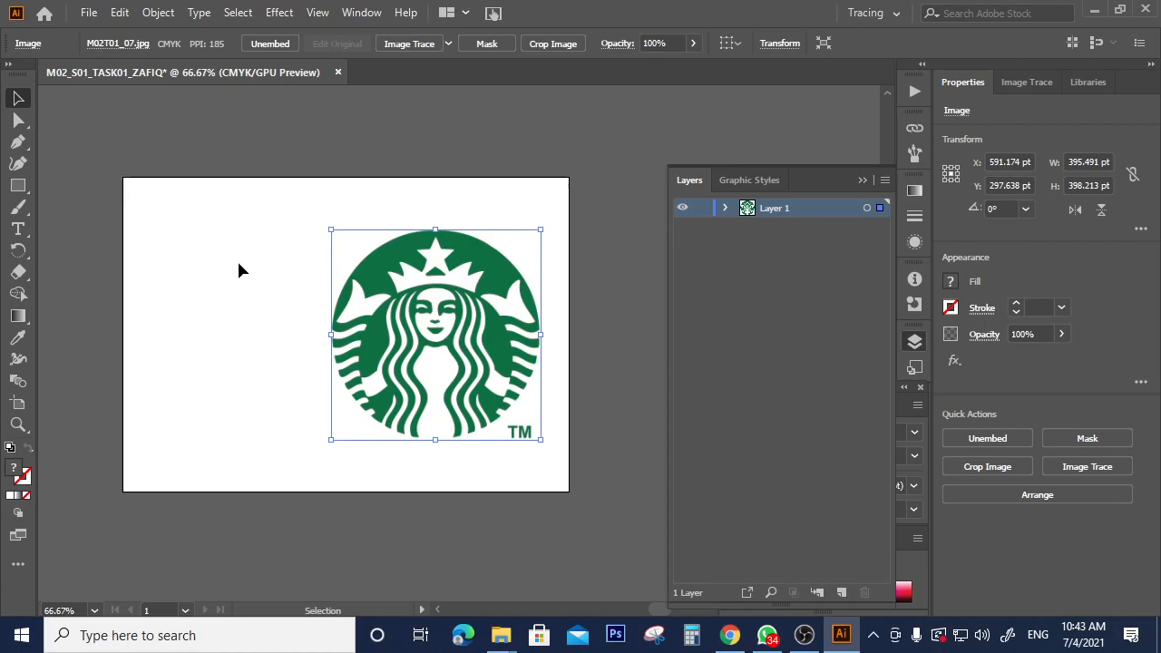
{"action": "left_click", "coordinate": [233, 263]}
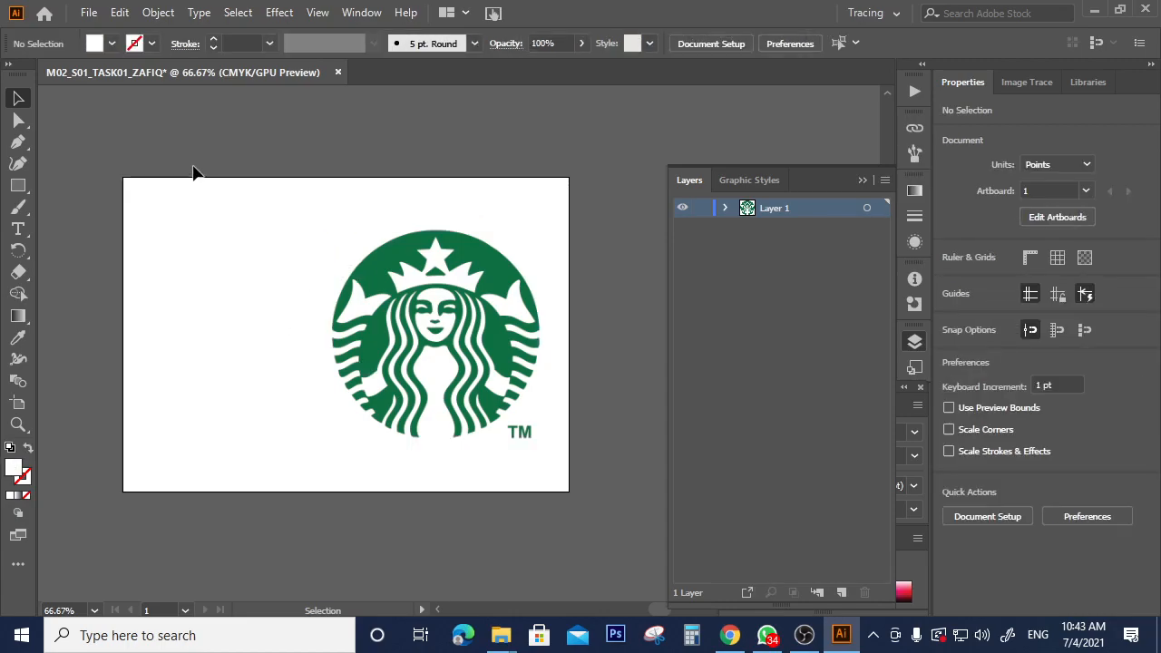
Step: Draw a closed five-point shape left of the logo with the Pen tool and delete it
{"action": "key", "text": "p"}
{"action": "left_click", "coordinate": [219, 256]}
{"action": "left_click", "coordinate": [183, 301]}
{"action": "left_click", "coordinate": [202, 350]}
{"action": "left_click", "coordinate": [291, 350]}
{"action": "left_click", "coordinate": [292, 291]}
{"action": "left_click", "coordinate": [219, 257]}
{"action": "key", "text": "v"}
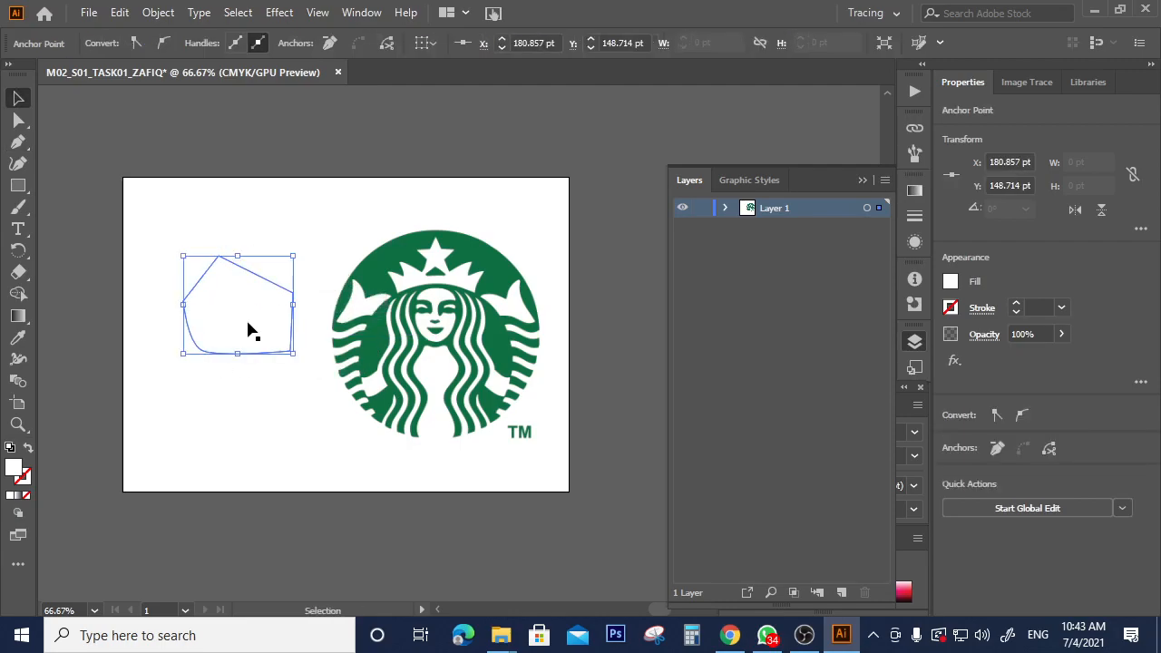
{"action": "left_click", "coordinate": [223, 217]}
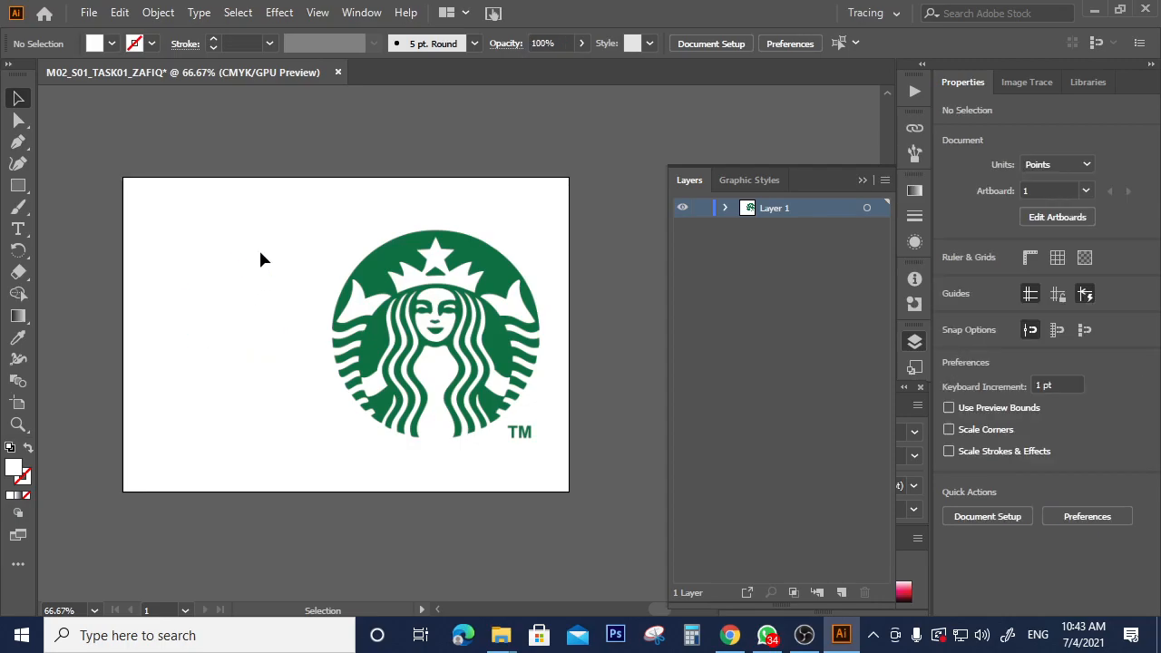
{"action": "left_click", "coordinate": [261, 286]}
{"action": "key", "text": "Delete"}
Step: Try stretching the logo image non-proportionally from its upper-left corner to about 425 × 82 pt, and undo the distortion
{"action": "left_click", "coordinate": [386, 300]}
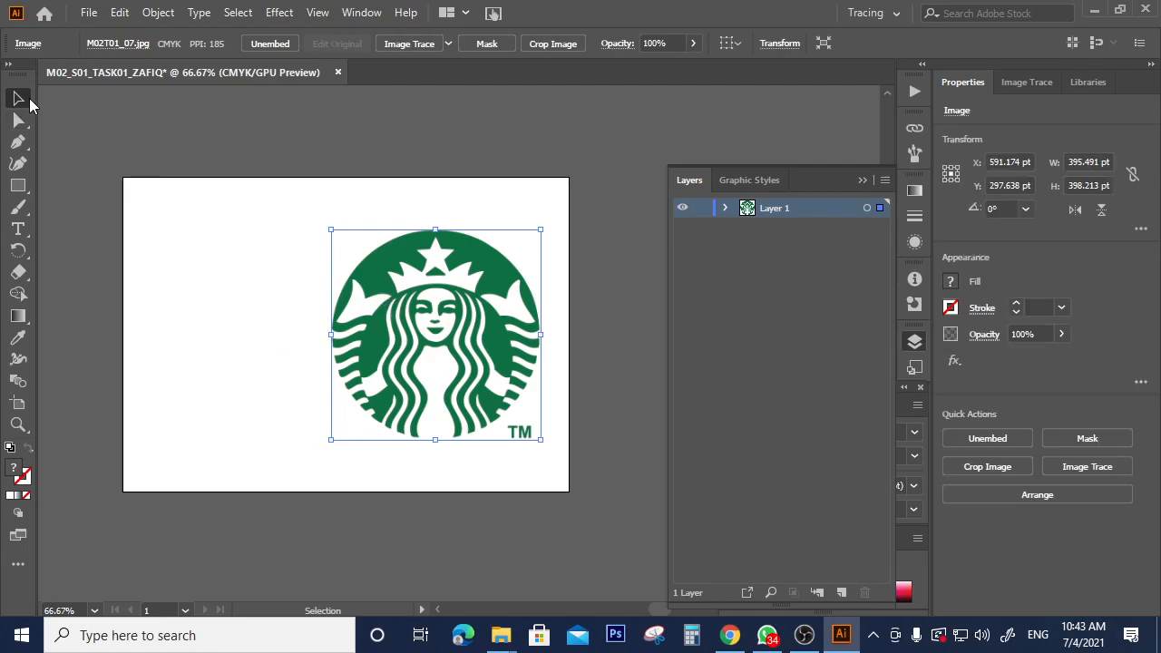
{"action": "left_click", "coordinate": [156, 127]}
{"action": "left_click", "coordinate": [355, 239]}
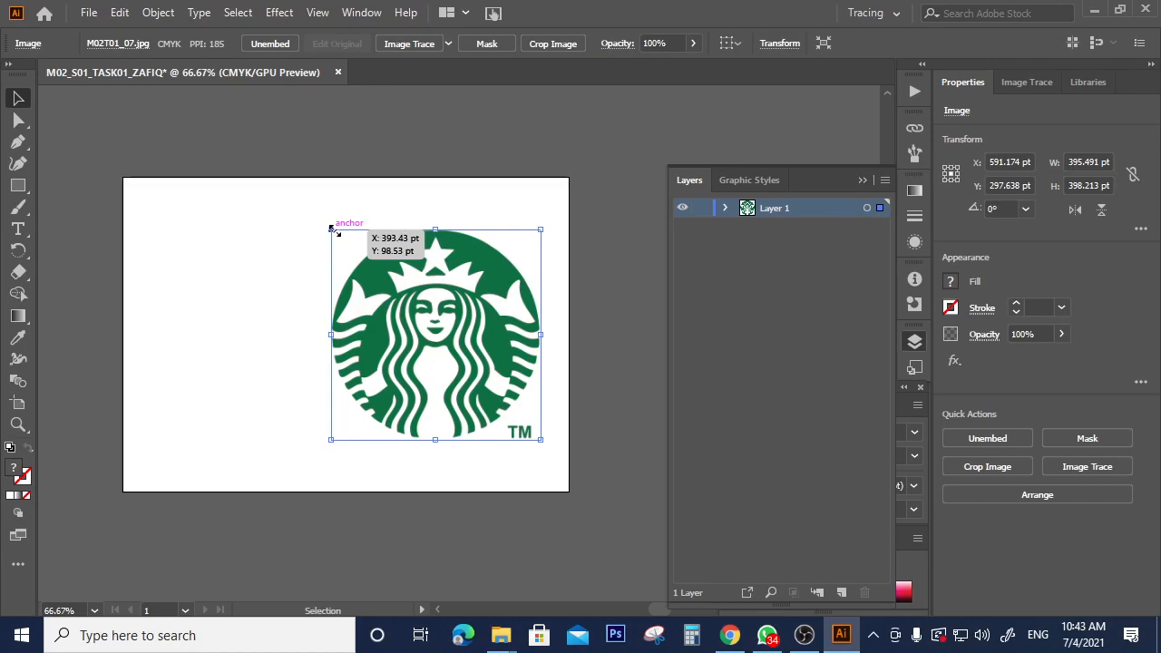
{"action": "left_click_drag", "start_coordinate": [332, 230], "coordinate": [316, 397]}
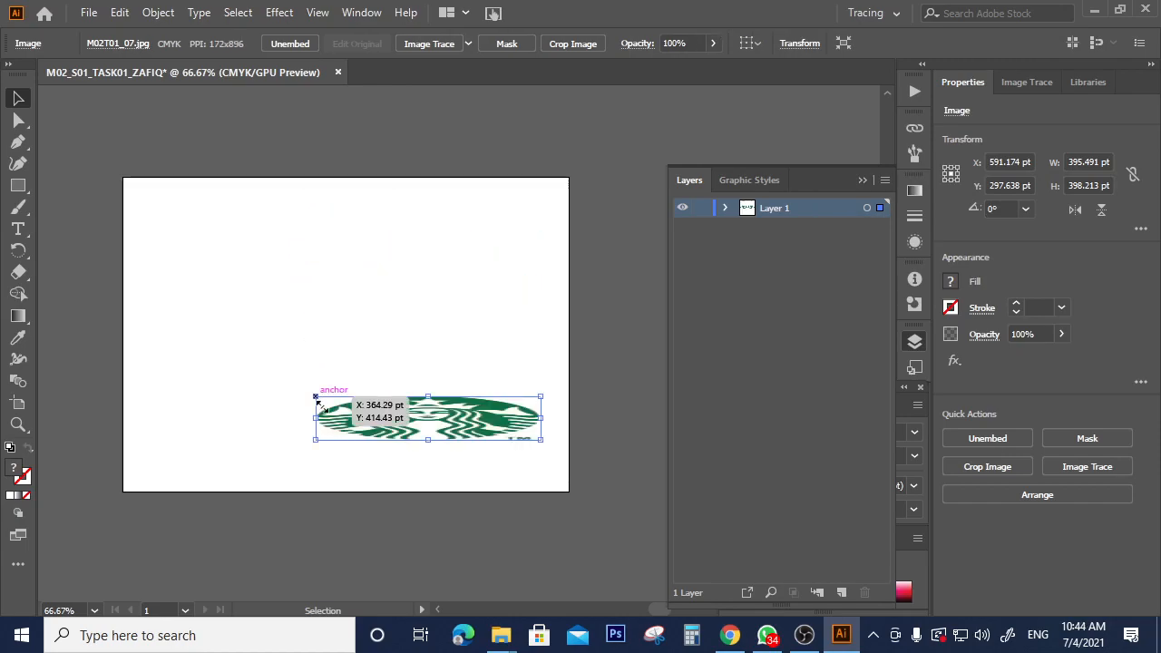
{"action": "key", "text": "a"}
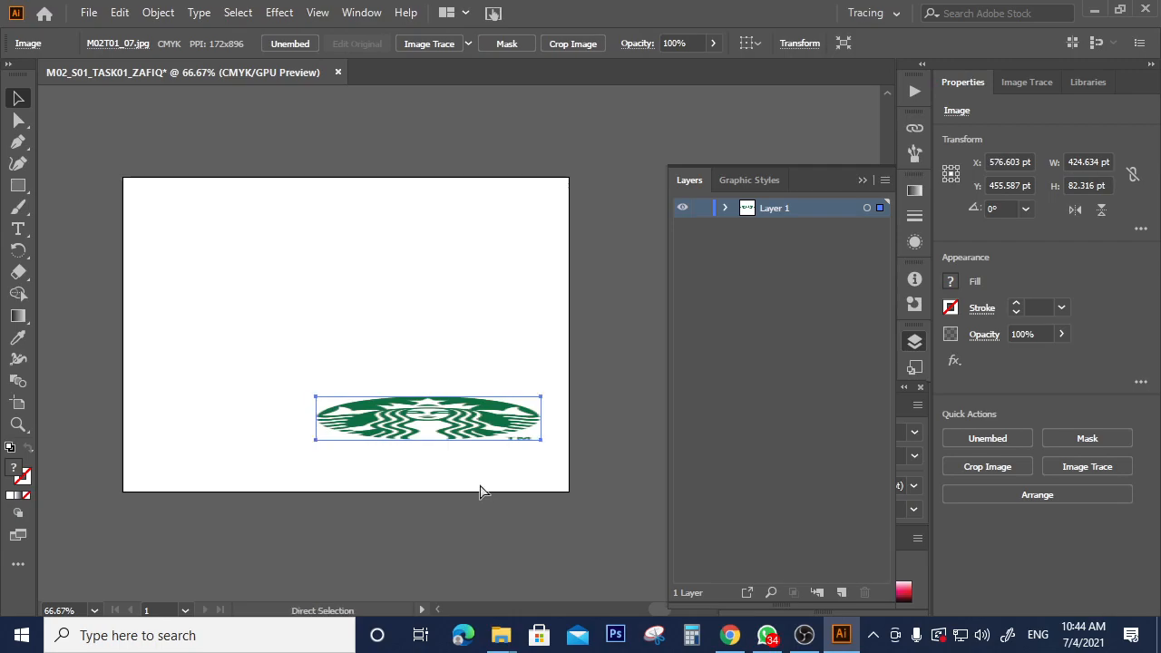
{"action": "key", "text": "ctrl+z"}
{"action": "key", "text": "v"}
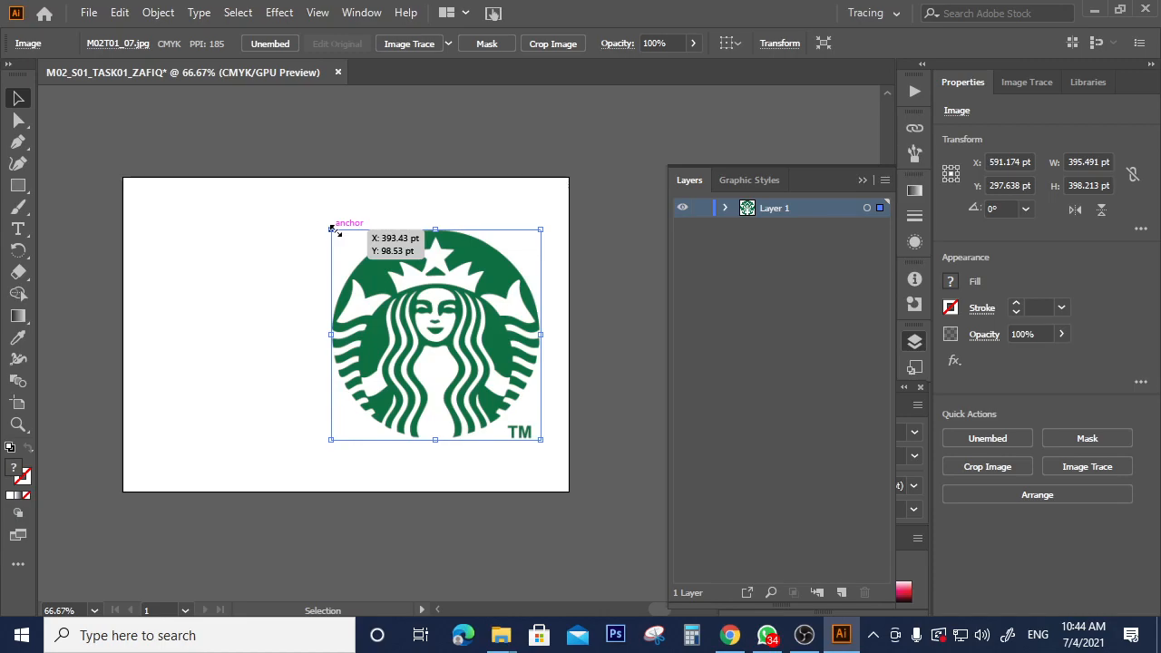
Step: Scale the logo proportionally to about 318 × 321 pt, move it to about X 613 pt, Y 298 pt, and deselect it
{"action": "left_click_drag", "start_coordinate": [332, 229], "coordinate": [176, 271]}
{"action": "left_click_drag", "start_coordinate": [343, 359], "coordinate": [318, 341]}
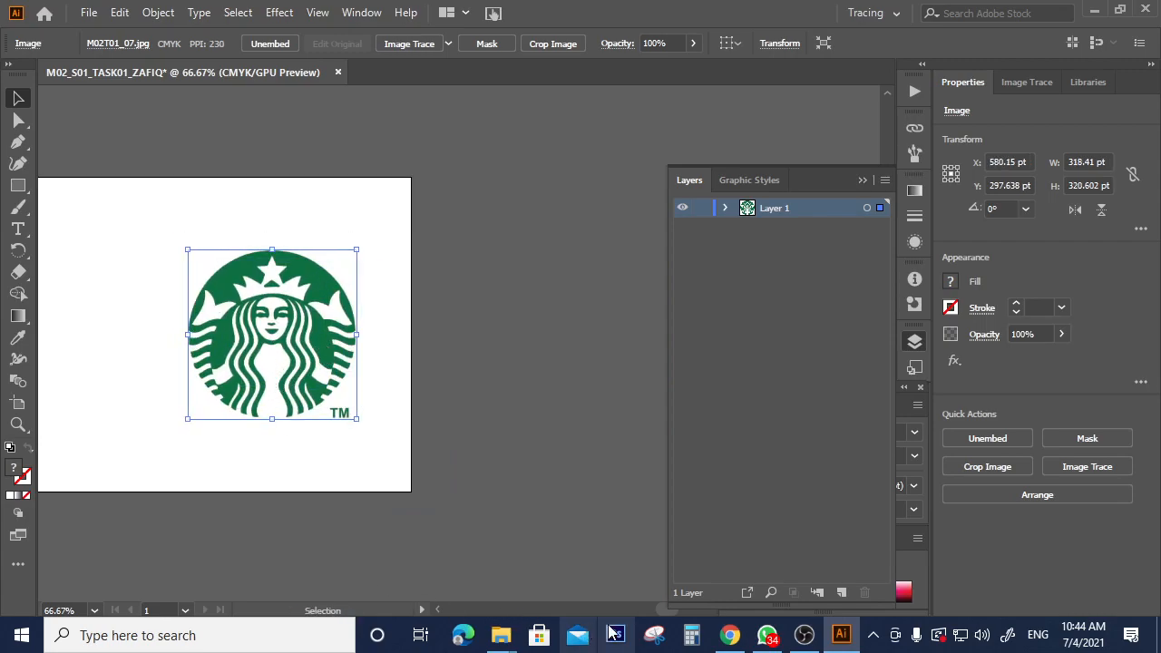
{"action": "left_click_drag", "start_coordinate": [675, 619], "coordinate": [666, 619]}
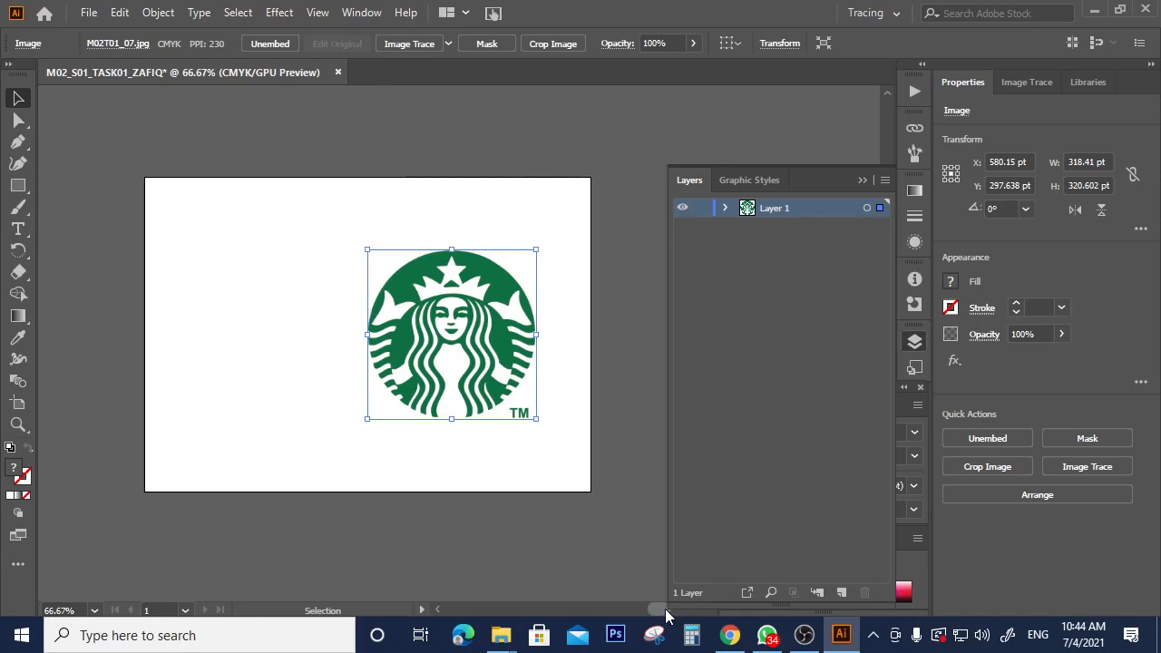
{"action": "left_click_drag", "start_coordinate": [469, 327], "coordinate": [490, 322]}
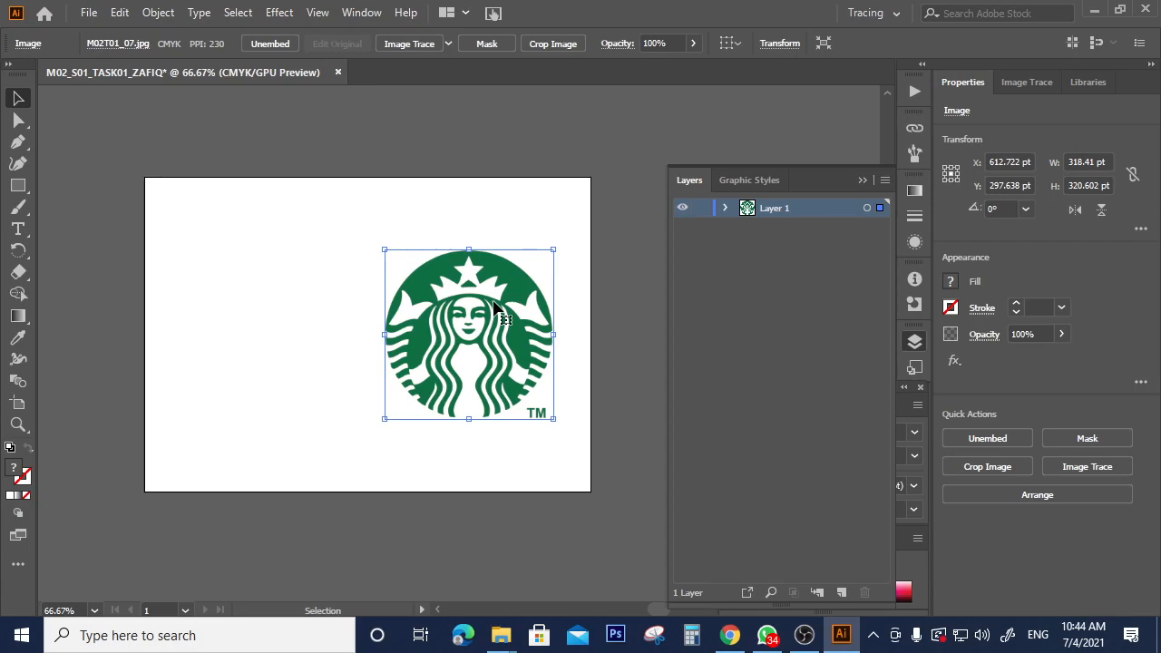
{"action": "left_click", "coordinate": [393, 226]}
{"action": "left_click", "coordinate": [494, 340]}
{"action": "left_click", "coordinate": [434, 179]}
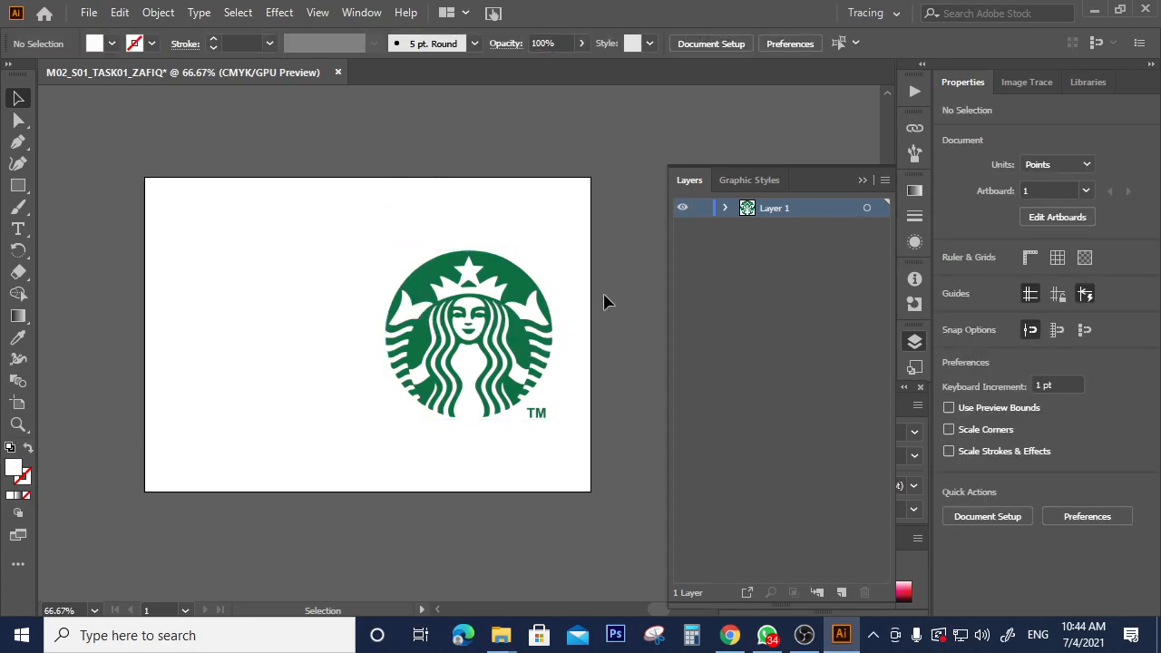
Step: Add a new layer above Layer 1 and paste a copy of the logo image into it
{"action": "left_click", "coordinate": [703, 209]}
{"action": "left_click", "coordinate": [842, 593]}
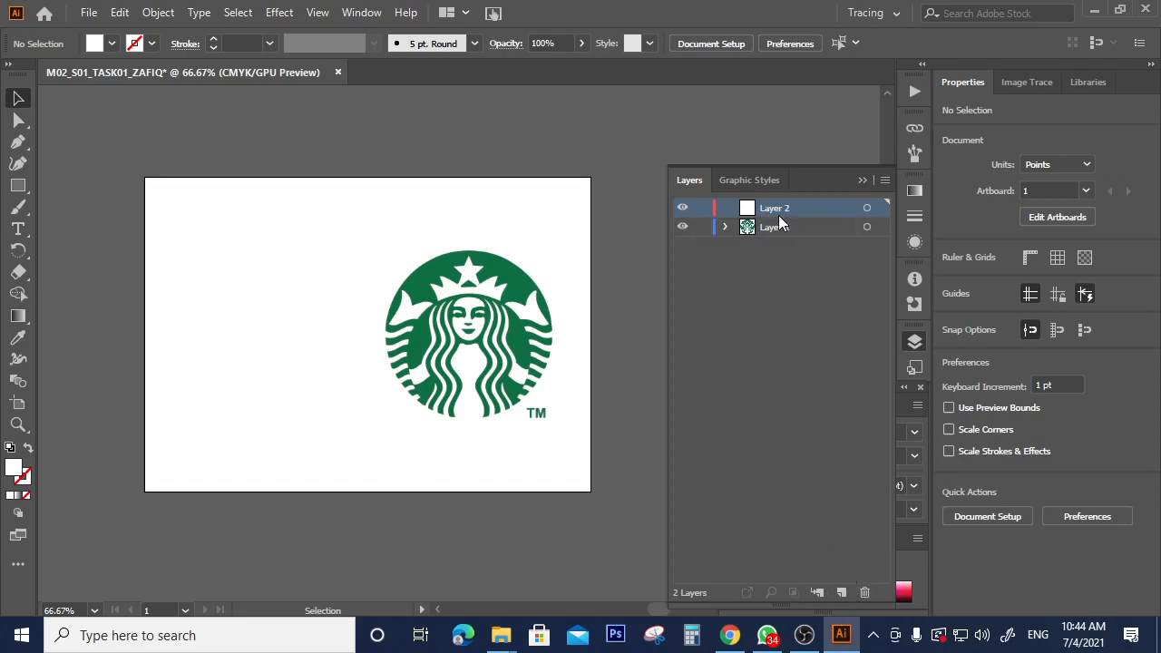
{"action": "left_click", "coordinate": [469, 337]}
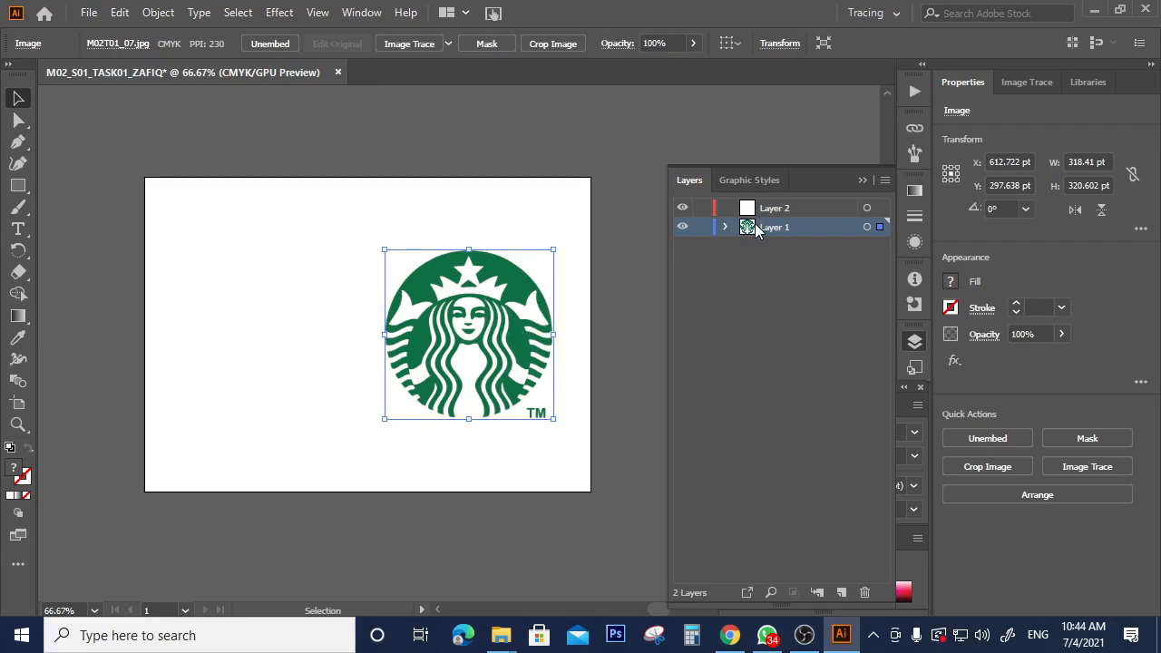
{"action": "right_click", "coordinate": [478, 324]}
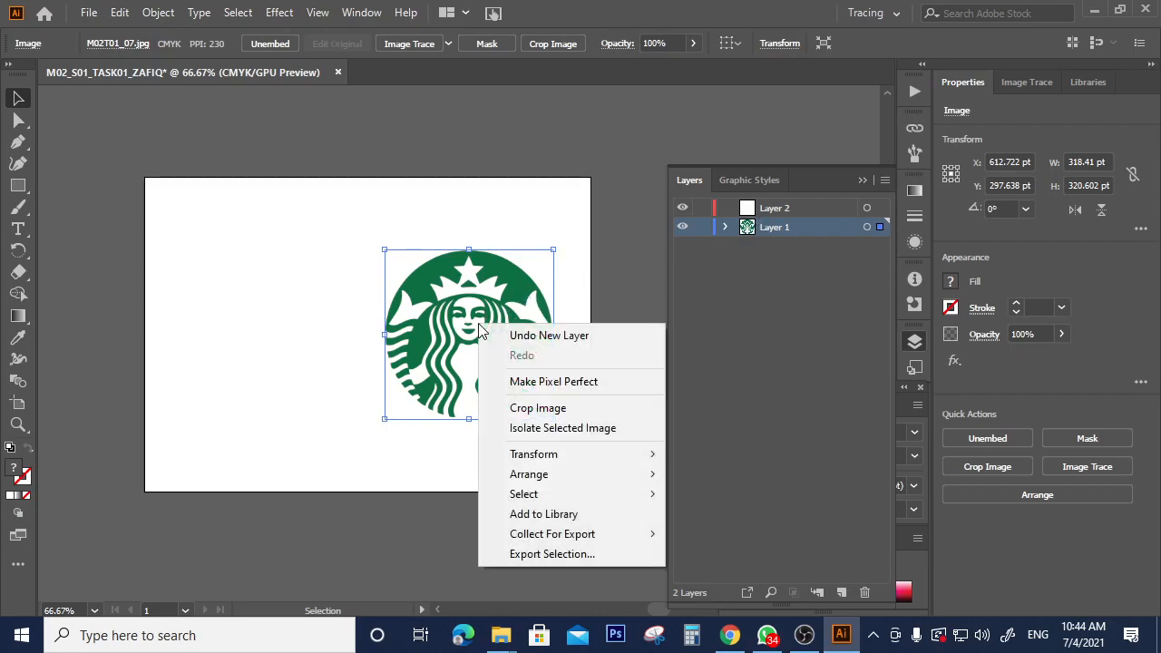
{"action": "left_click", "coordinate": [426, 278]}
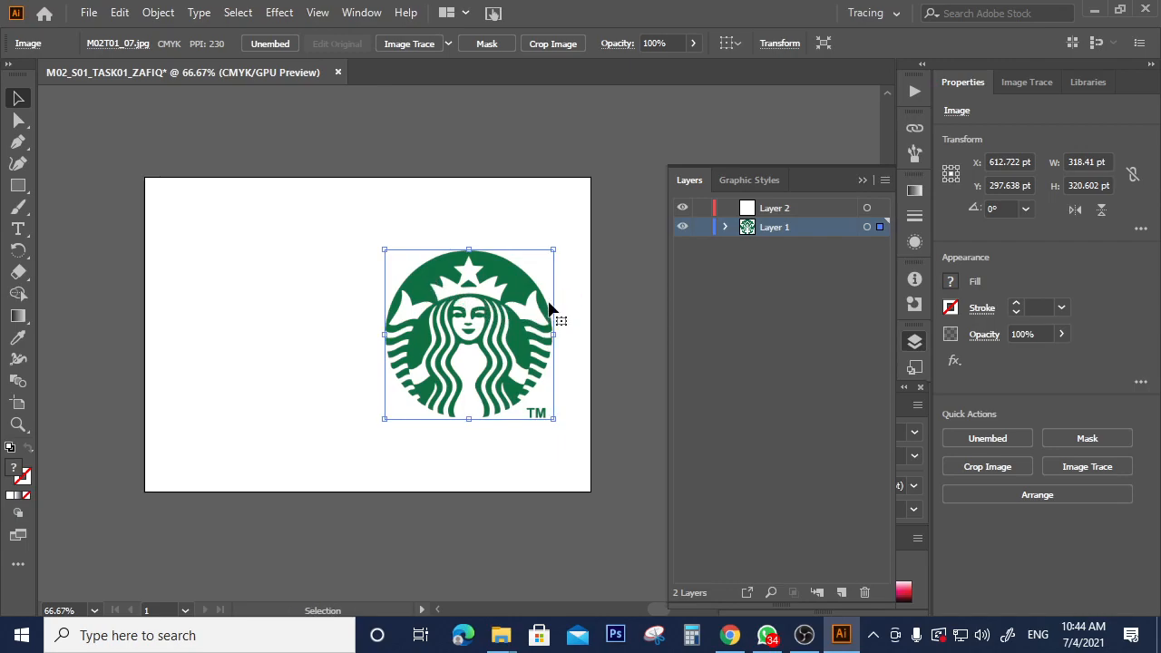
{"action": "left_click", "coordinate": [777, 209]}
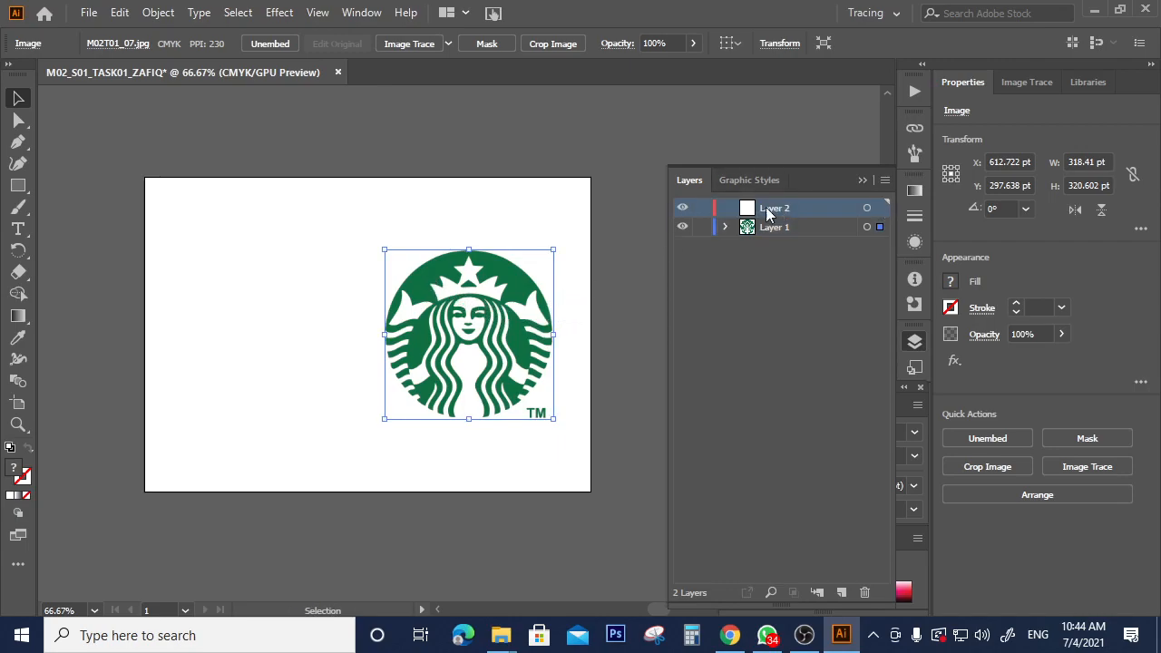
{"action": "key", "text": "a"}
{"action": "key", "text": "ctrl+v"}
{"action": "key", "text": "v"}
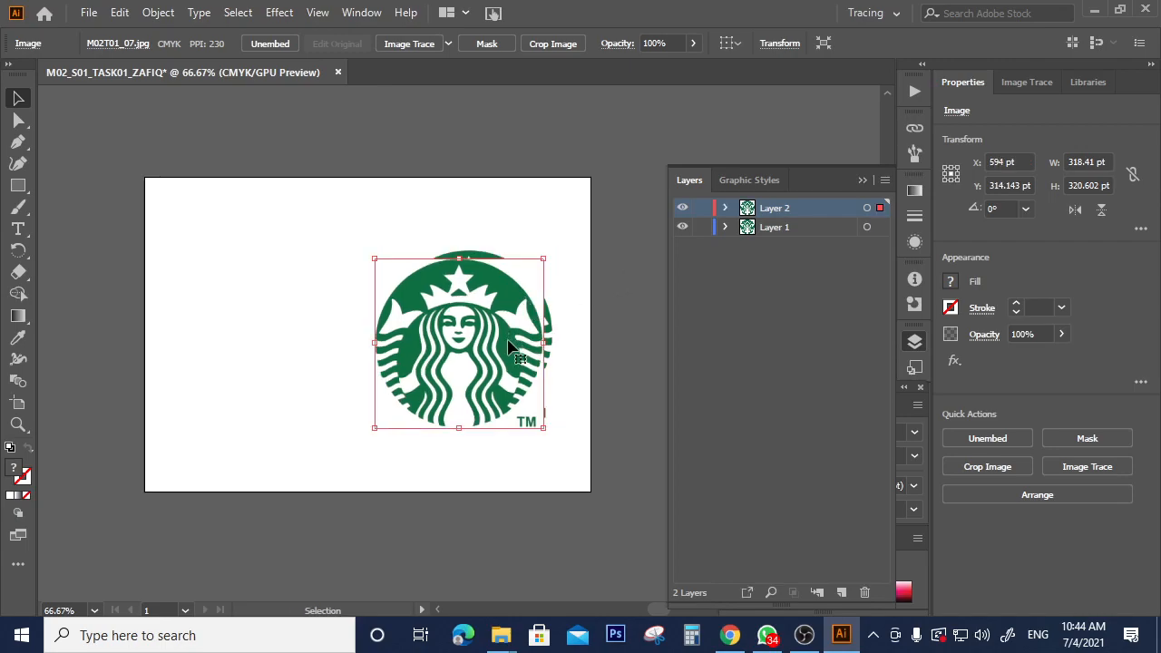
Step: Place the logo copy on the left half of the artboard, level with the original, and deselect it
{"action": "left_click_drag", "start_coordinate": [514, 346], "coordinate": [282, 337]}
{"action": "left_click", "coordinate": [376, 196]}
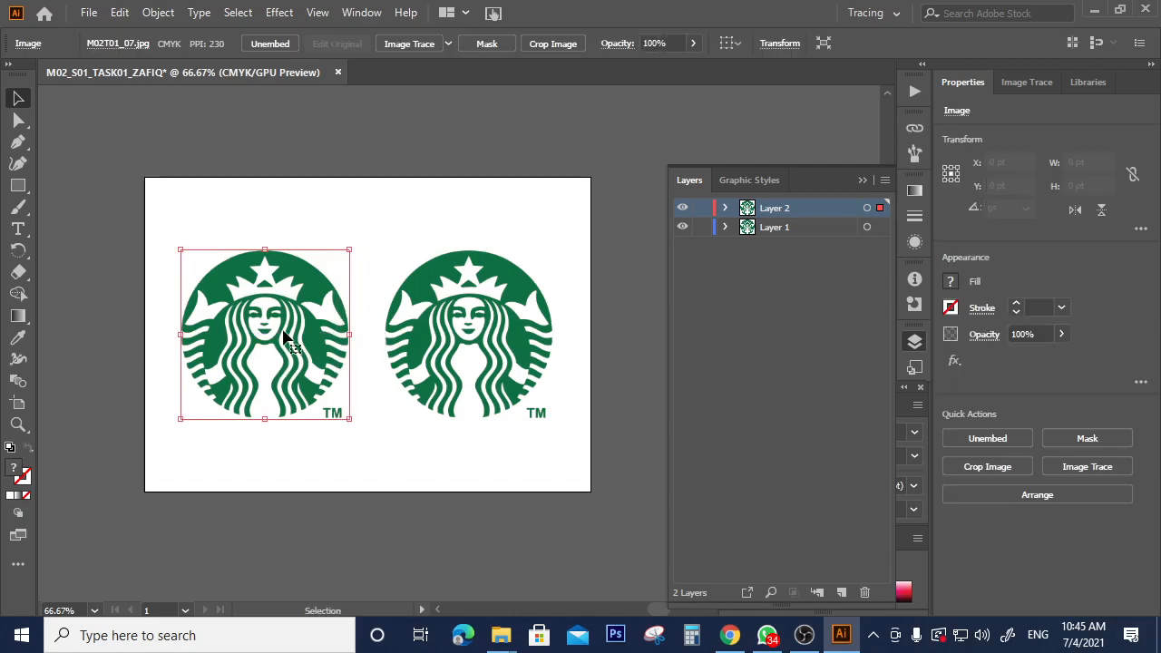
{"action": "left_click", "coordinate": [357, 186]}
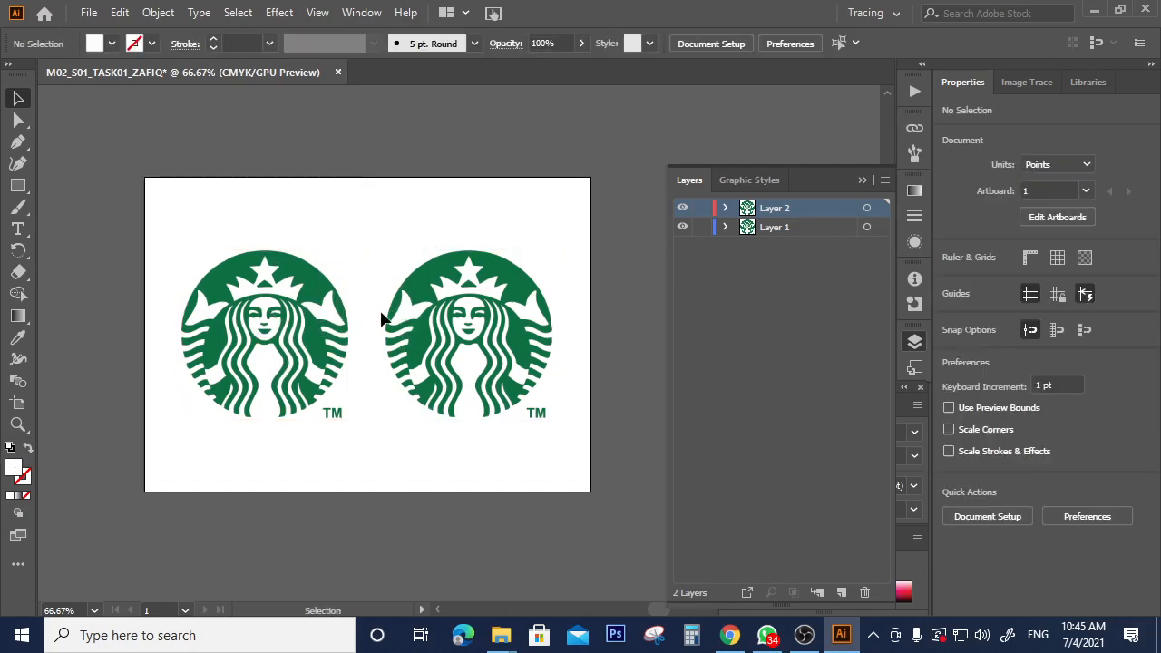
Step: Lock Layer 1 and Layer 2 and add a new layer above them named TRACING
{"action": "left_click", "coordinate": [796, 226]}
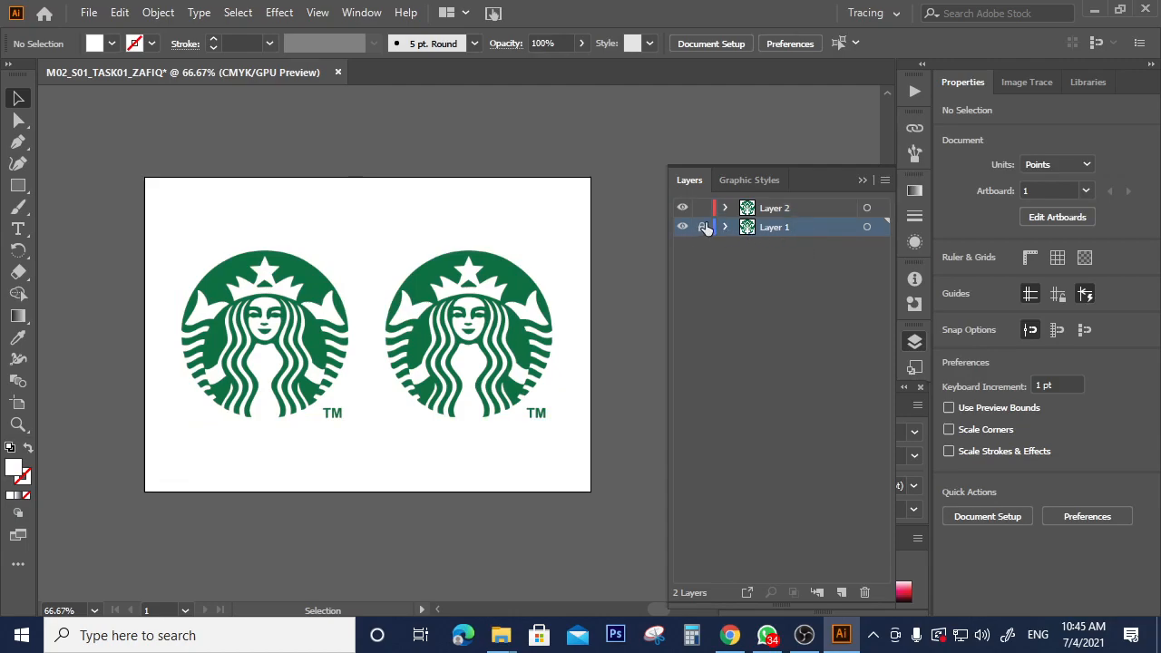
{"action": "left_click", "coordinate": [747, 210]}
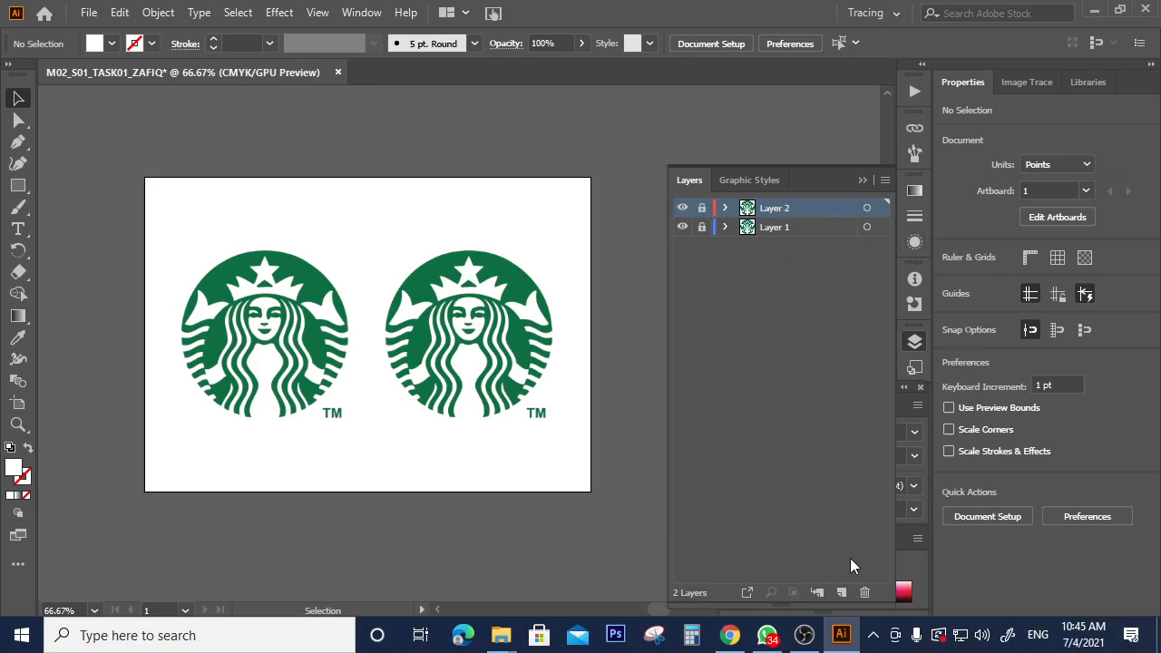
{"action": "left_click", "coordinate": [841, 592]}
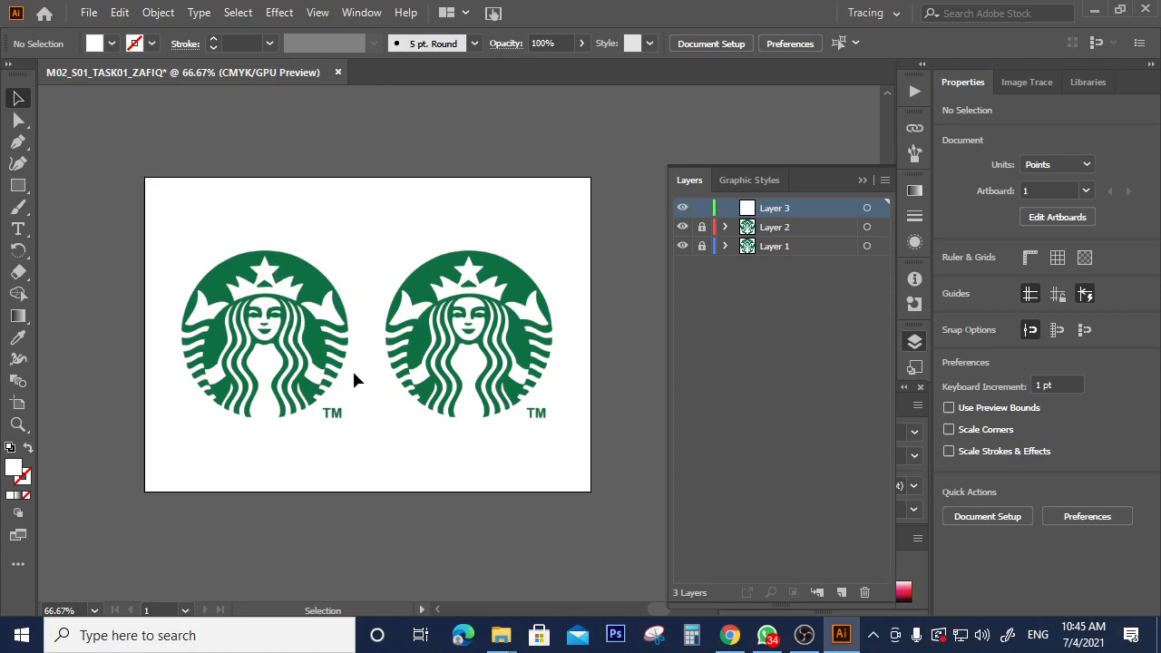
{"action": "double_click", "coordinate": [771, 209]}
{"action": "type", "text": "TRACING"}
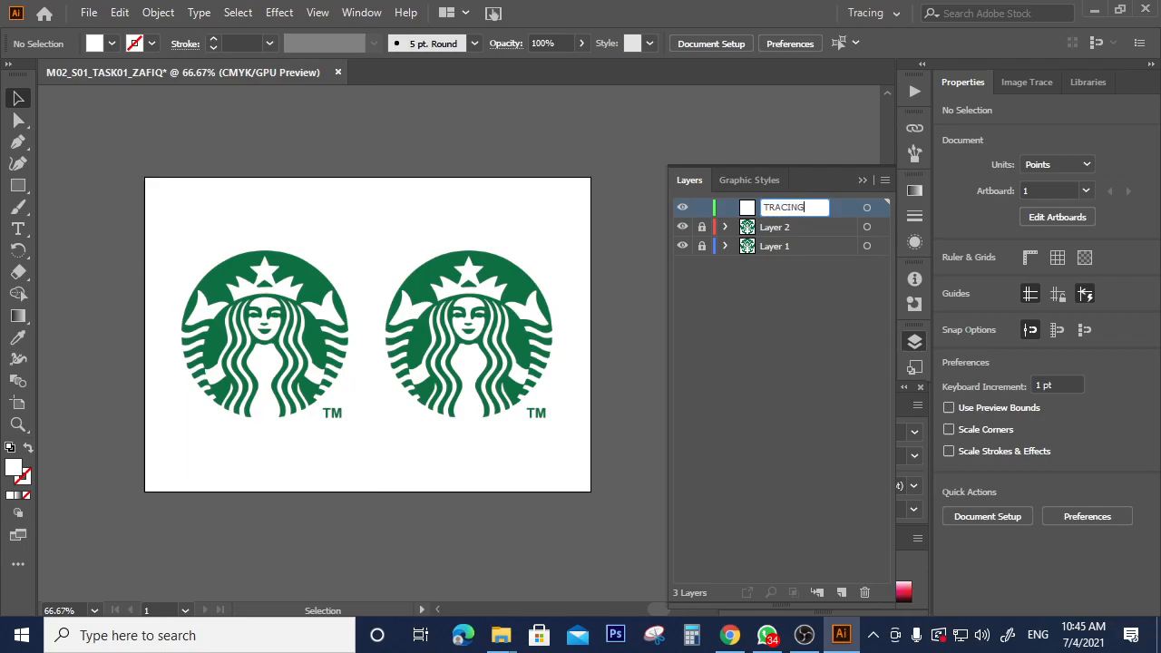
{"action": "key", "text": "Return"}
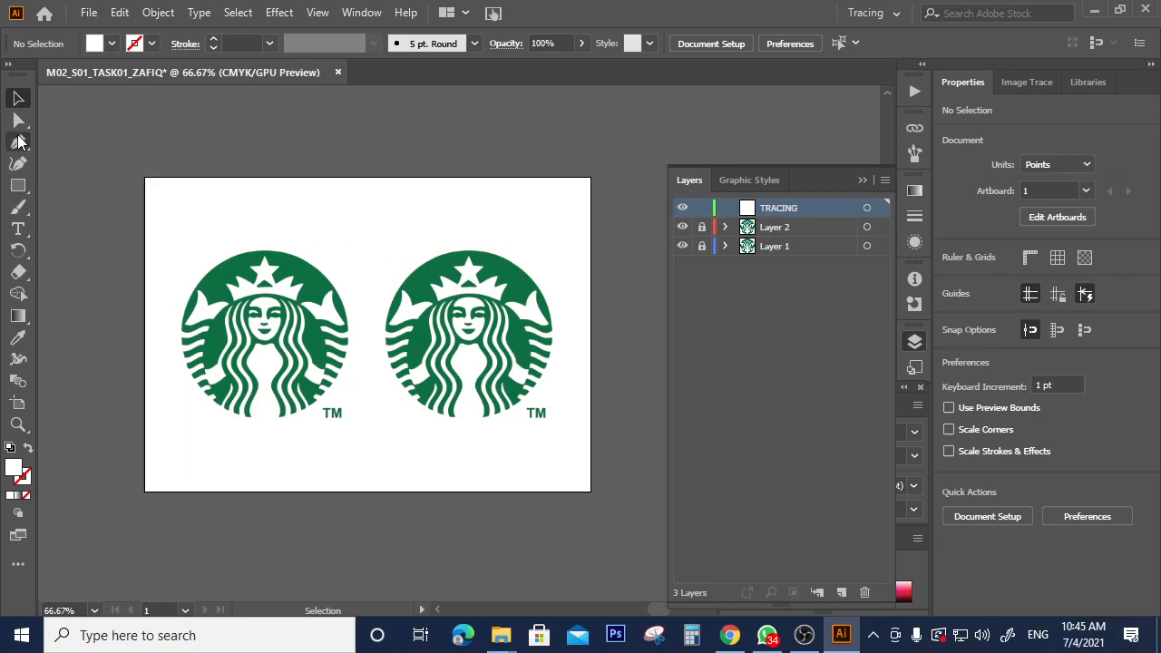
Step: Draw a closed five-point white shape across both logos on the TRACING layer with the Pen tool
{"action": "left_click", "coordinate": [18, 140]}
{"action": "left_click", "coordinate": [512, 276]}
{"action": "left_click", "coordinate": [284, 299]}
{"action": "left_click", "coordinate": [449, 364]}
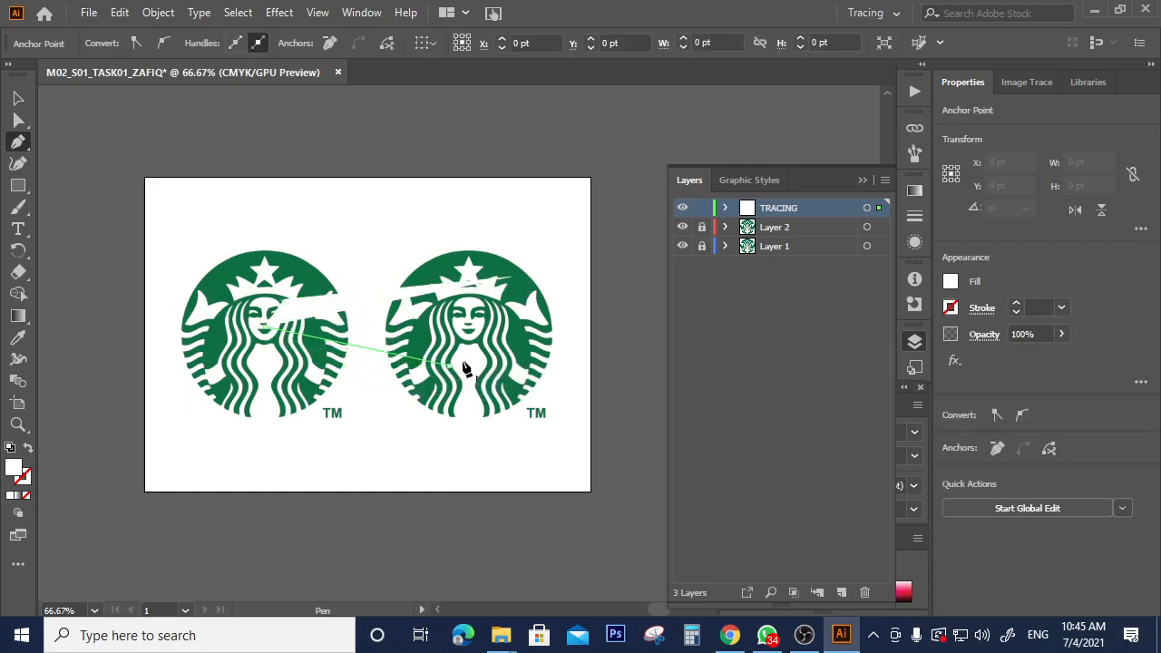
{"action": "left_click", "coordinate": [533, 309]}
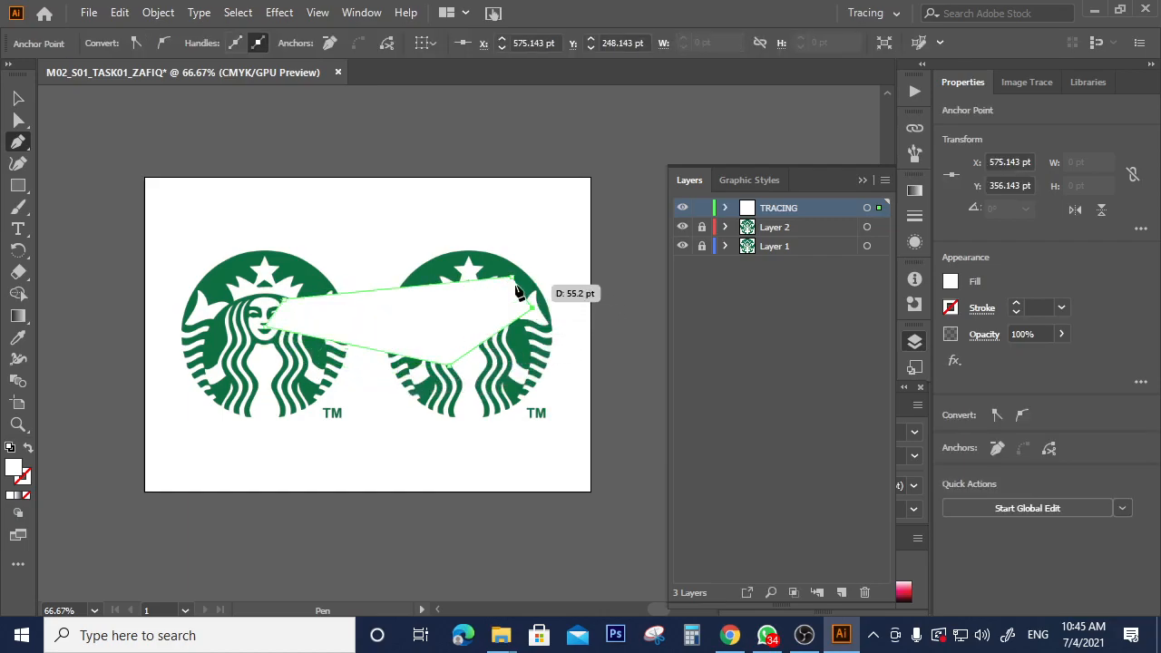
{"action": "left_click", "coordinate": [514, 276]}
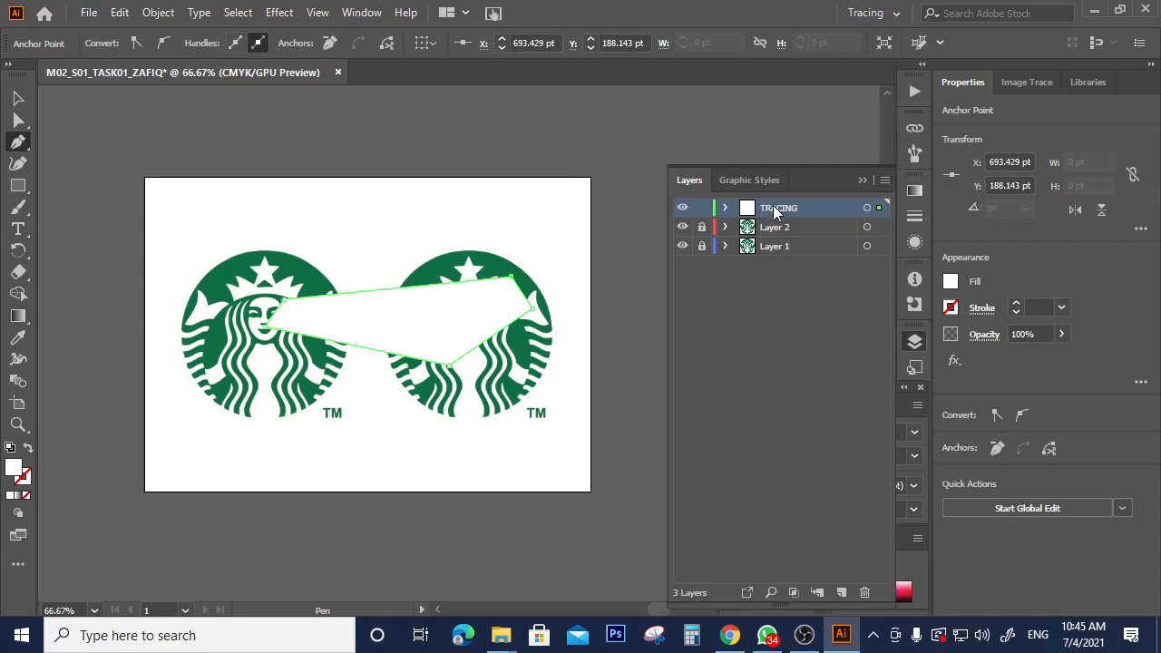
Step: Unlock Layer 1 and Layer 2 and draw a closed four-point Pen shape about 341 × 356 pt between the logos on Layer 2
{"action": "left_click", "coordinate": [701, 226]}
{"action": "left_click", "coordinate": [767, 229]}
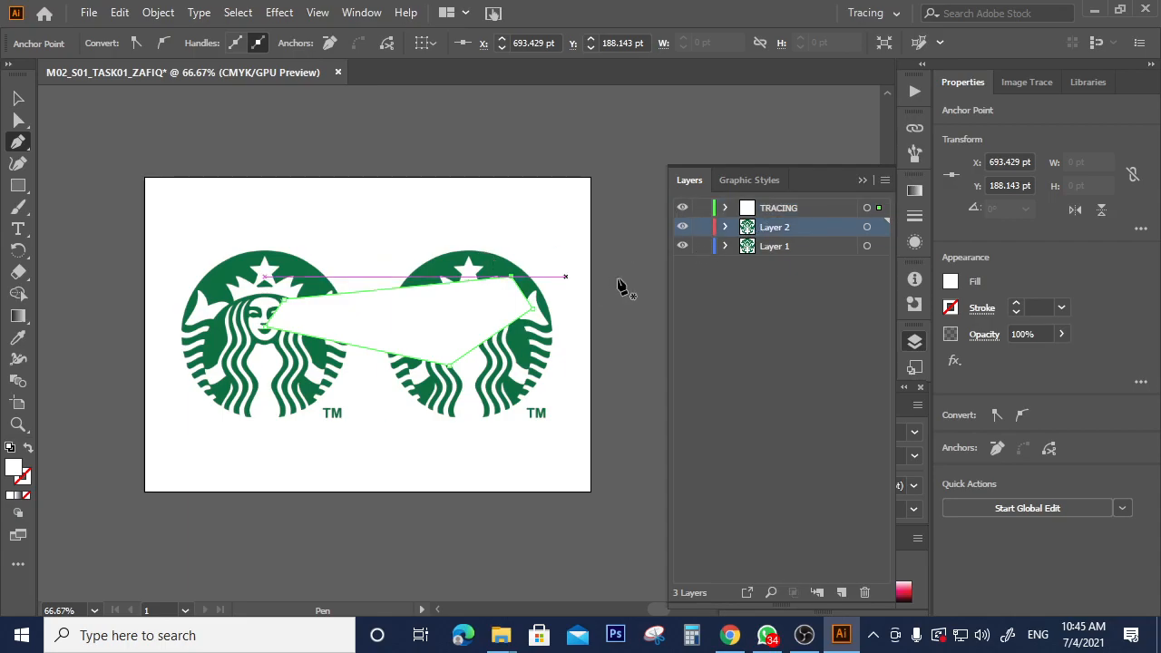
{"action": "left_click", "coordinate": [374, 230]}
{"action": "left_click", "coordinate": [251, 354]}
{"action": "left_click_drag", "start_coordinate": [368, 419], "coordinate": [394, 419]}
{"action": "left_click", "coordinate": [432, 281]}
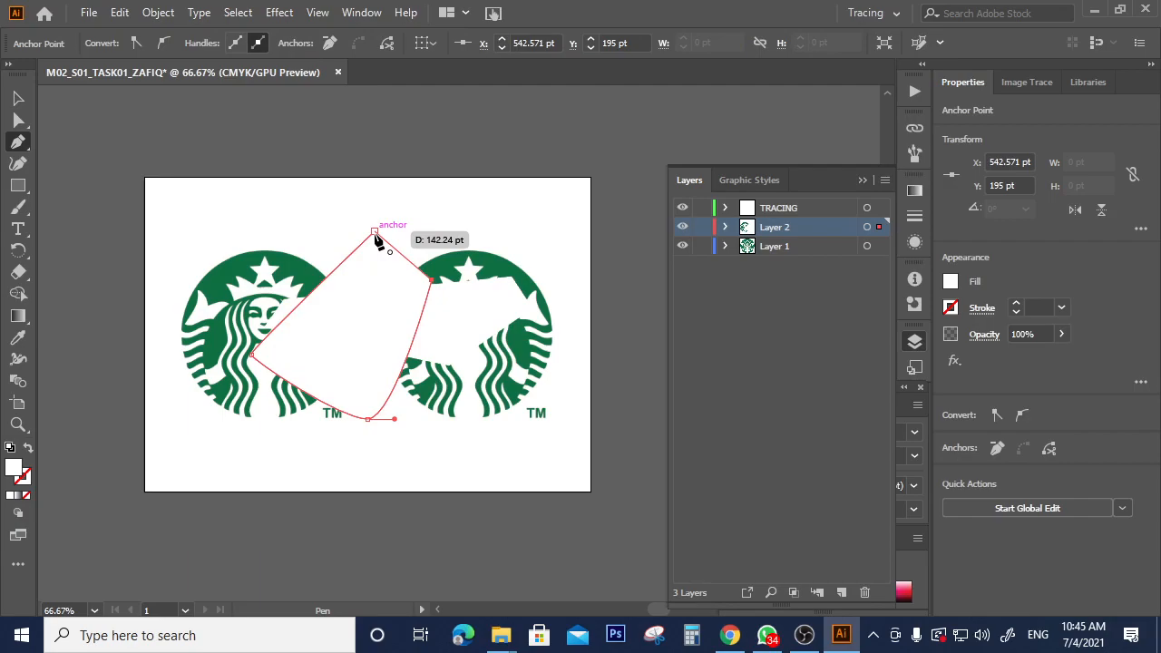
{"action": "left_click", "coordinate": [375, 233]}
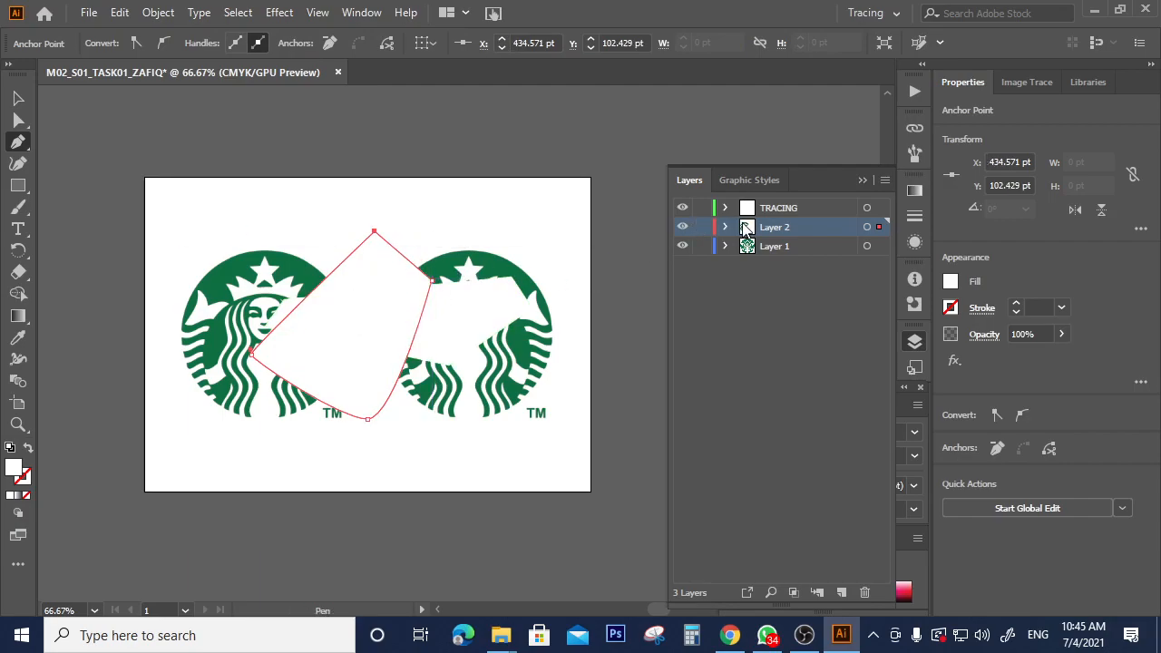
Step: Give the new shape on Layer 2 a red fill and a 1 pt white stroke
{"action": "left_click", "coordinate": [28, 447]}
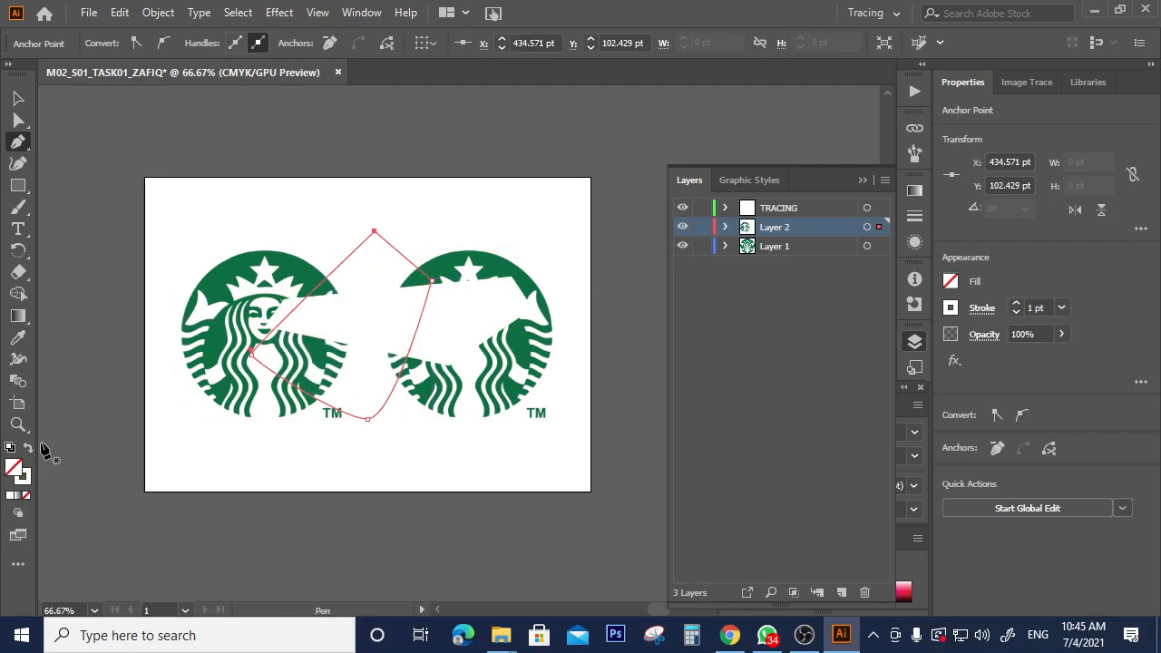
{"action": "double_click", "coordinate": [25, 473]}
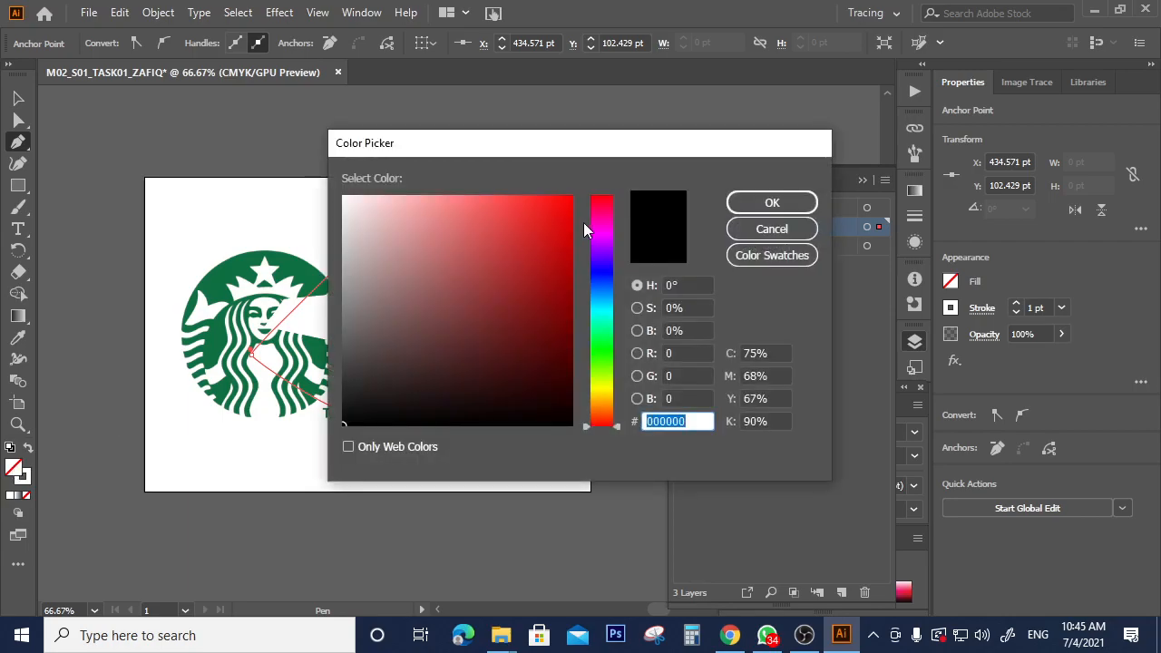
{"action": "left_click", "coordinate": [600, 225]}
{"action": "left_click", "coordinate": [561, 210]}
{"action": "left_click", "coordinate": [605, 197]}
{"action": "left_click", "coordinate": [553, 213]}
{"action": "left_click", "coordinate": [769, 202]}
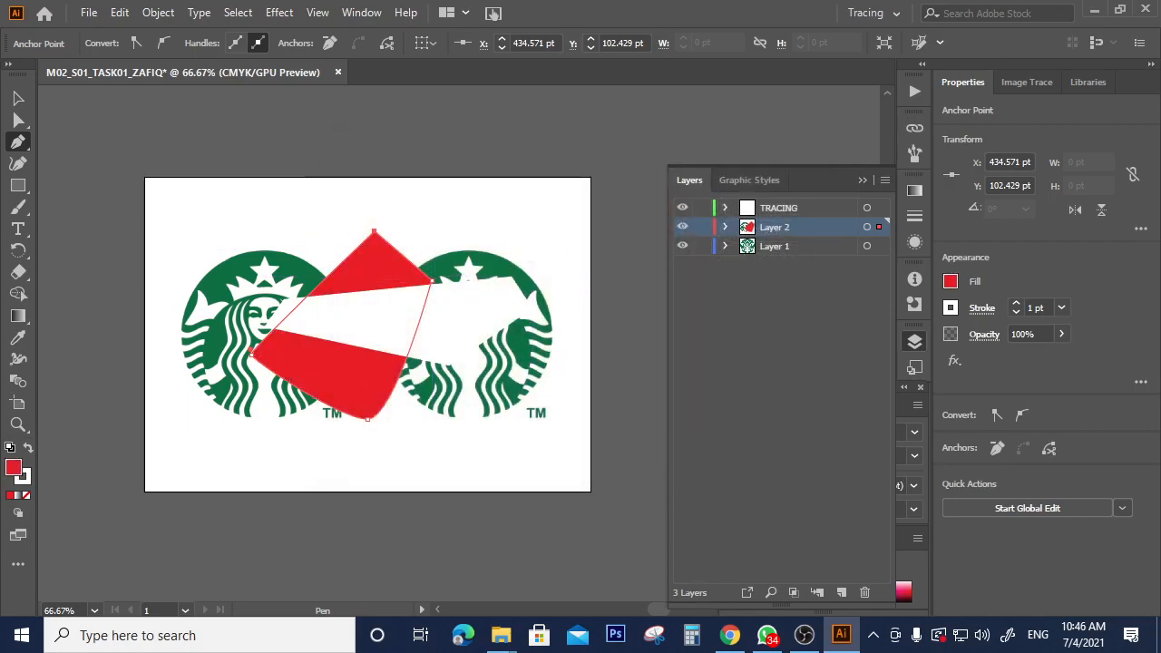
Step: Fill the white five-point shape on the TRACING layer with purple and deselect it
{"action": "left_click", "coordinate": [18, 100]}
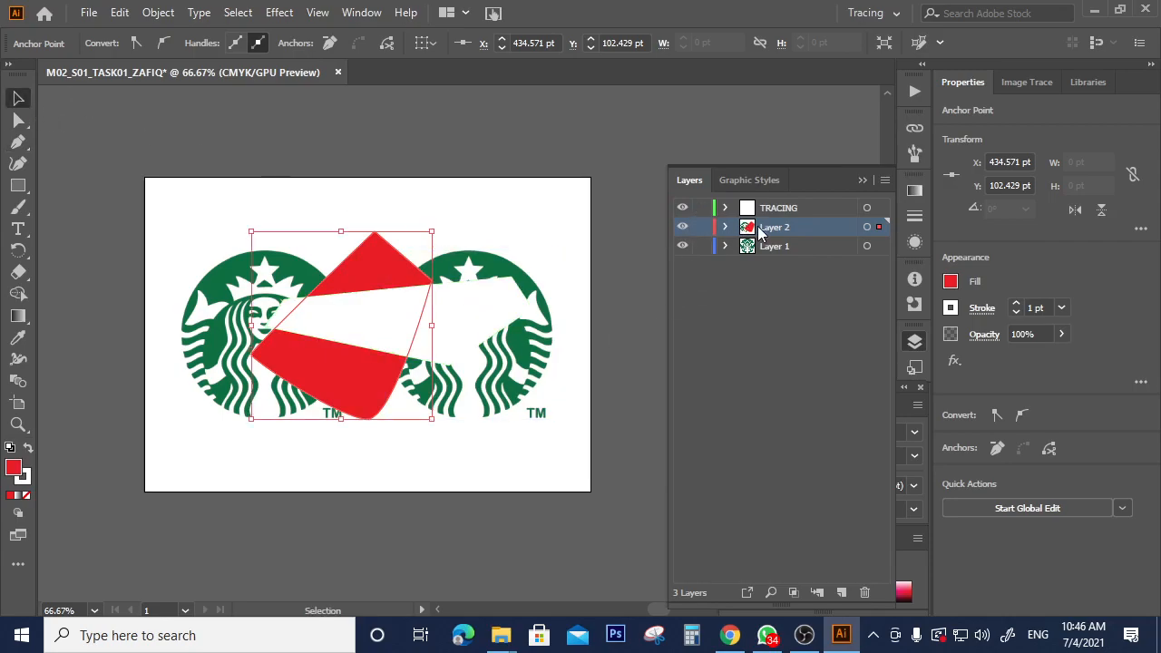
{"action": "left_click", "coordinate": [778, 208]}
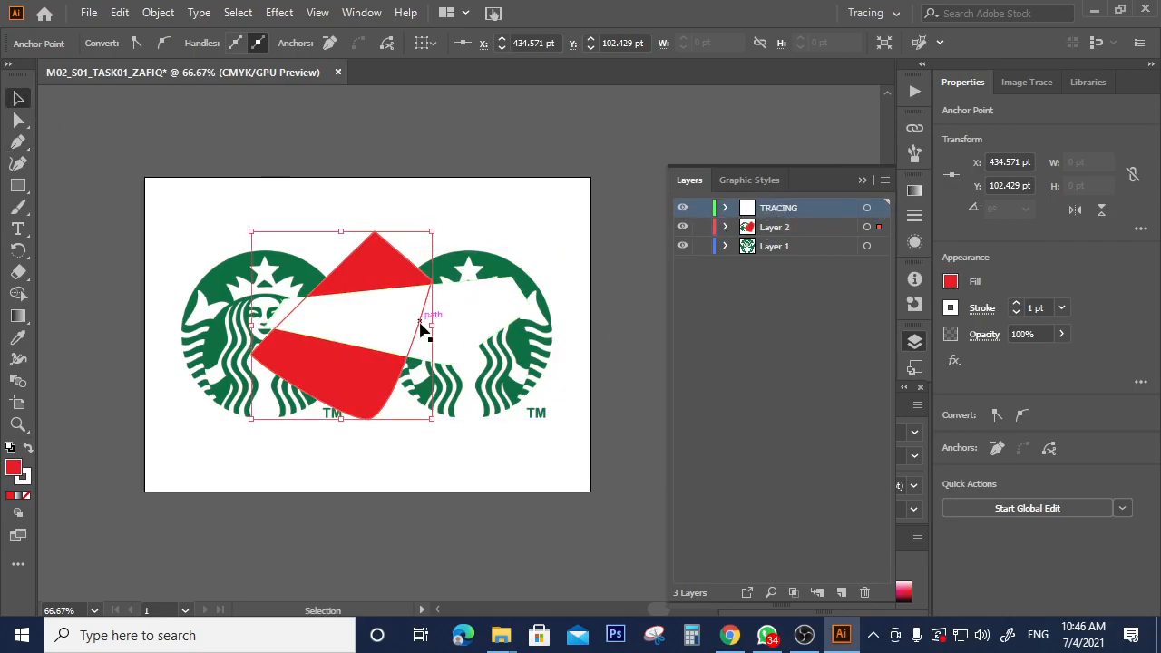
{"action": "left_click", "coordinate": [517, 313]}
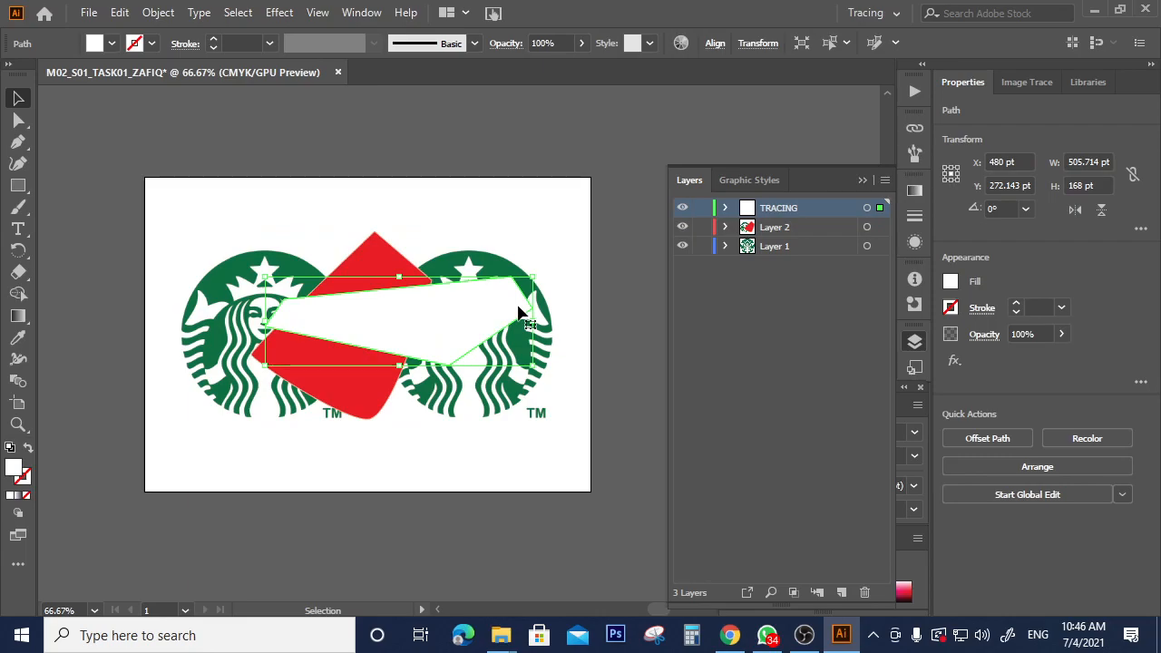
{"action": "double_click", "coordinate": [14, 470]}
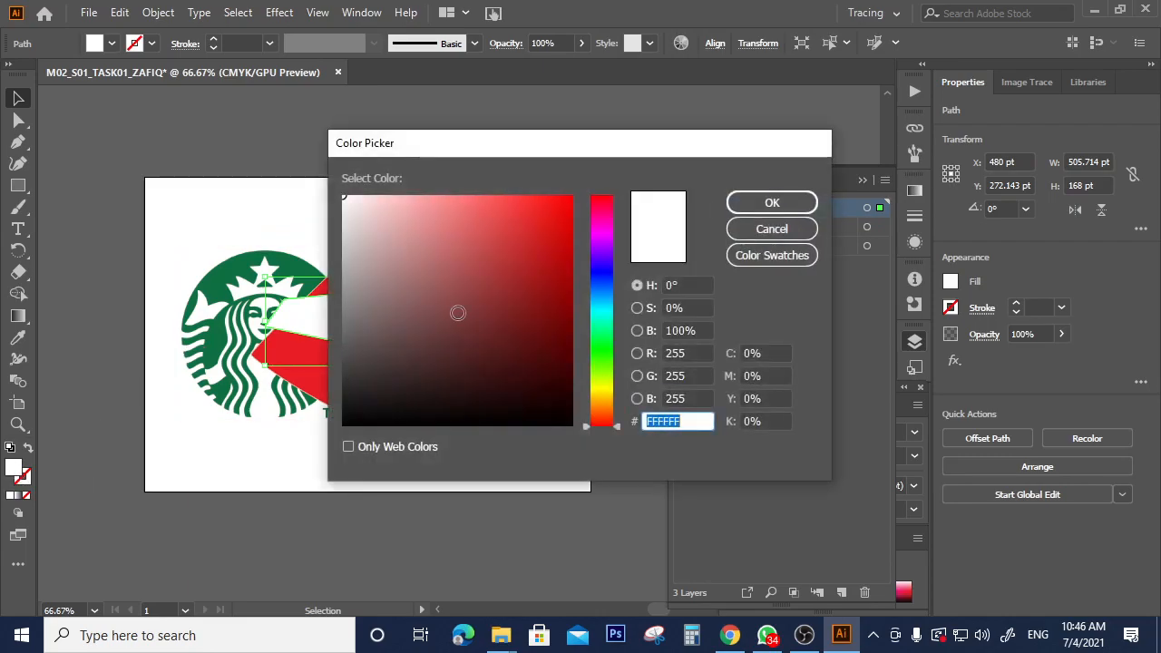
{"action": "left_click", "coordinate": [603, 236]}
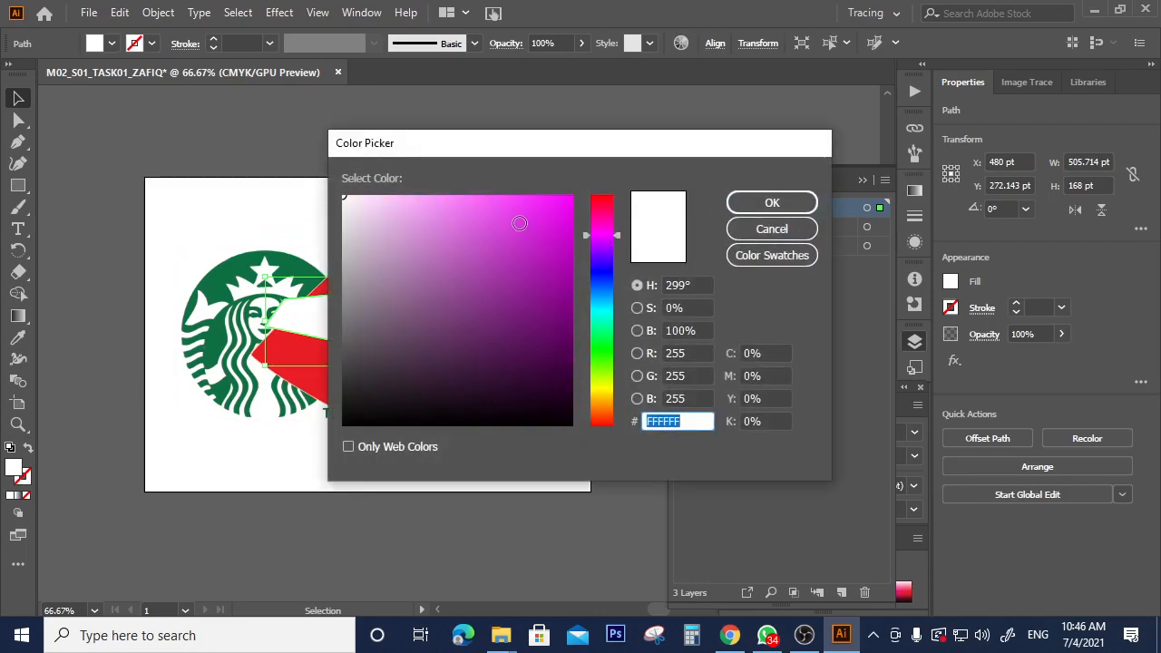
{"action": "left_click", "coordinate": [519, 223]}
{"action": "left_click", "coordinate": [754, 204]}
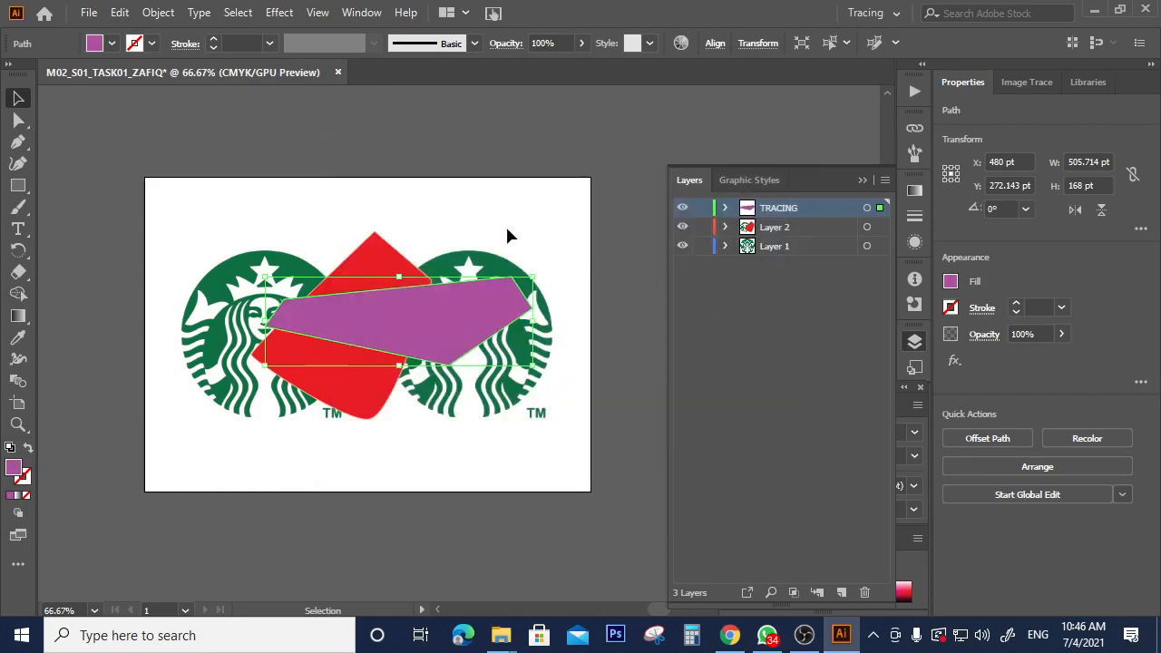
{"action": "left_click", "coordinate": [507, 236]}
Step: Draw a closed five-point shape about 376 × 473 pt on Layer 1 with the Pen tool, overlapping the red and purple shapes
{"action": "left_click", "coordinate": [754, 243]}
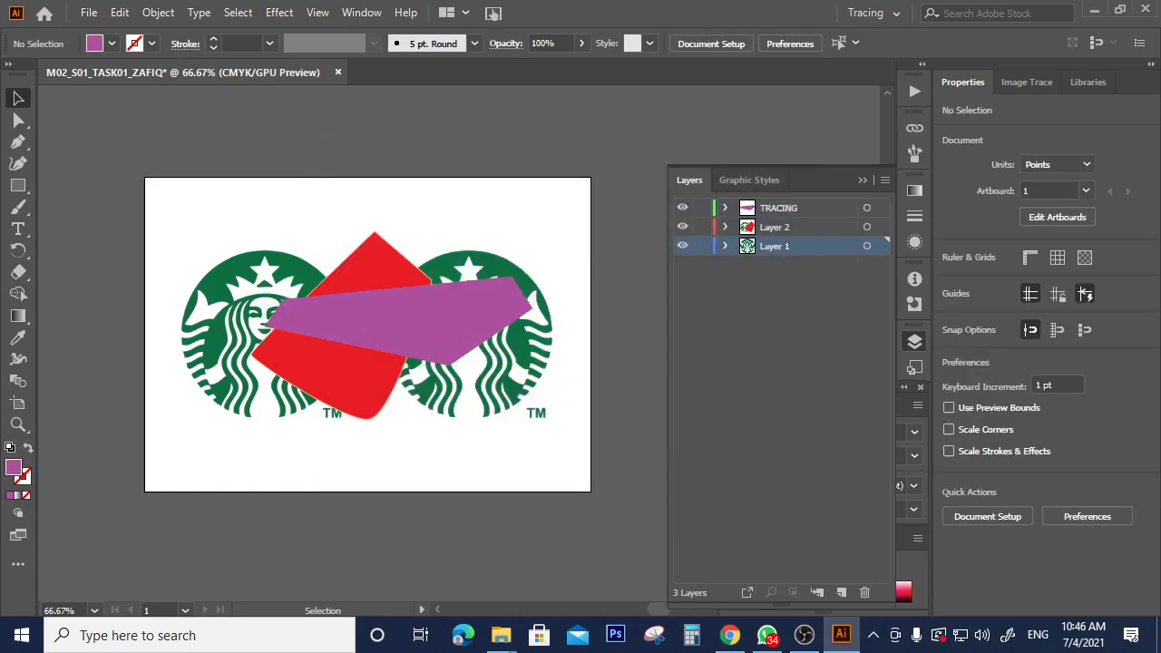
{"action": "left_click", "coordinate": [18, 142]}
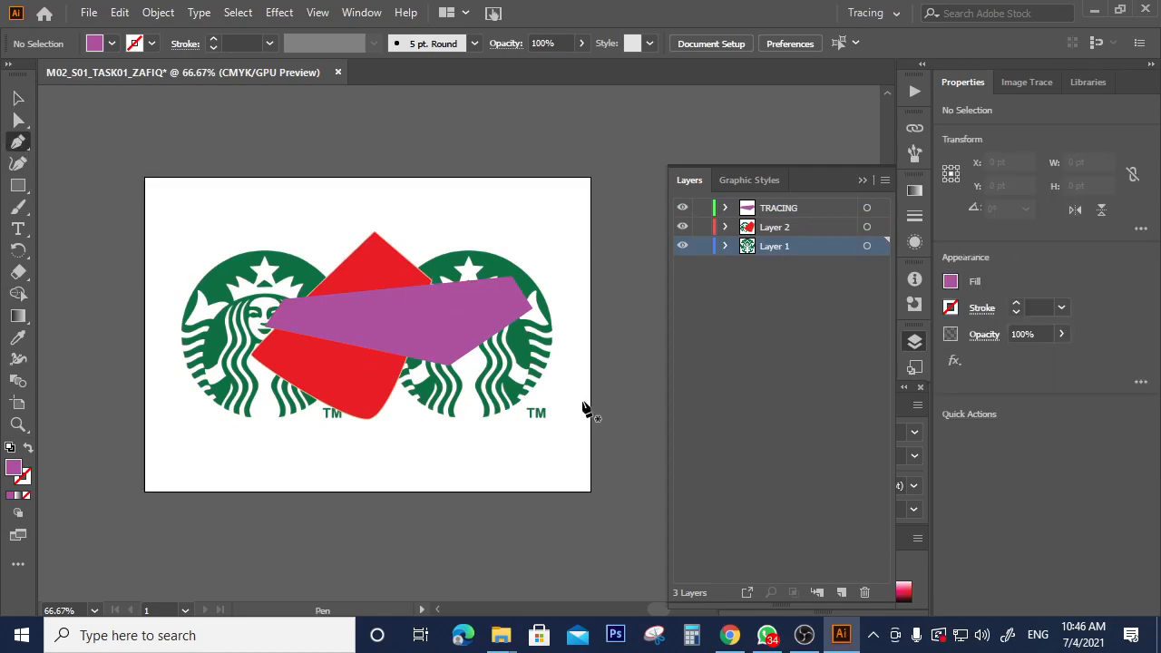
{"action": "left_click", "coordinate": [399, 221]}
{"action": "left_click", "coordinate": [320, 269]}
{"action": "left_click", "coordinate": [324, 451]}
{"action": "left_click", "coordinate": [454, 469]}
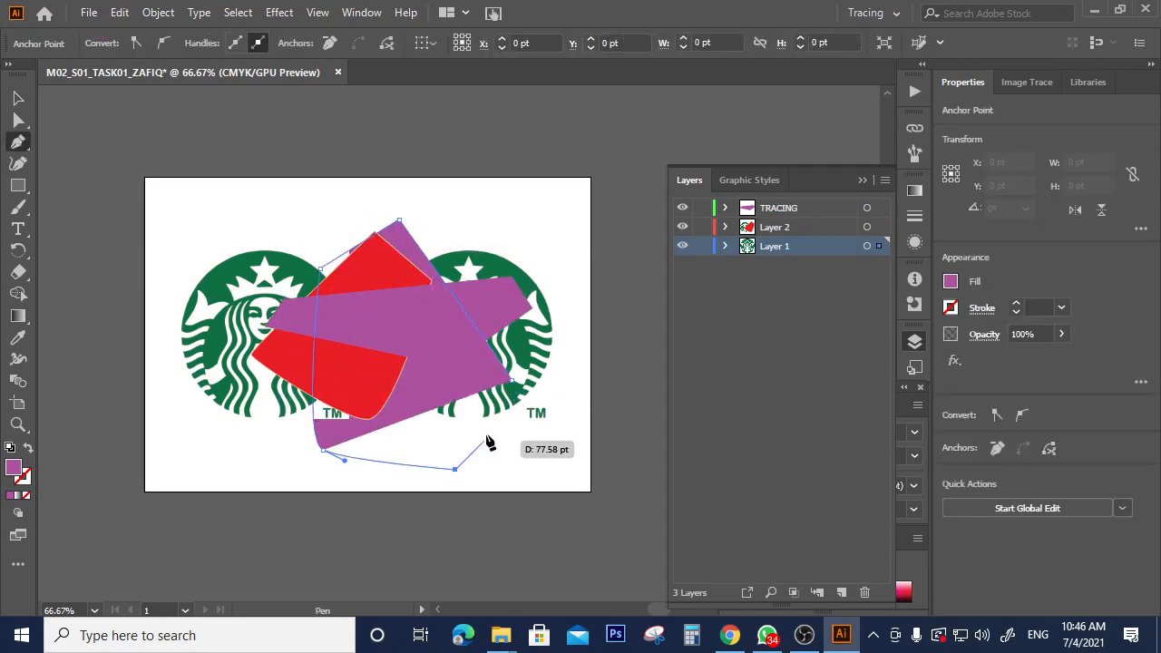
{"action": "left_click", "coordinate": [510, 376]}
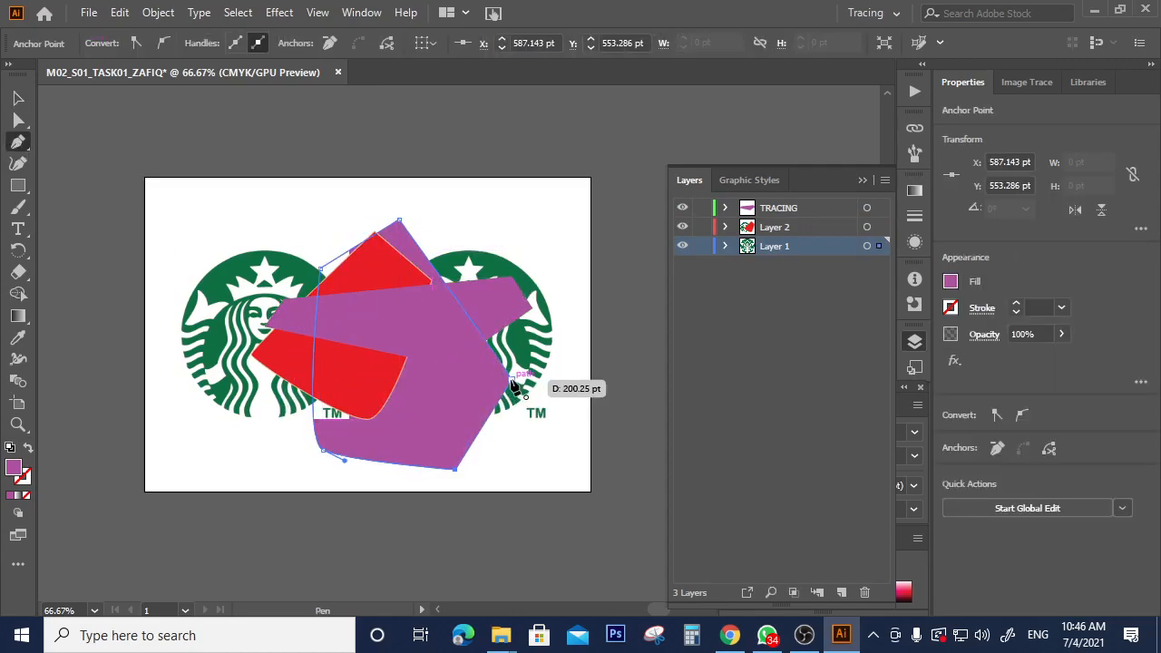
Step: Fill the new shape on Layer 1 with light blue and deselect it
{"action": "double_click", "coordinate": [13, 467]}
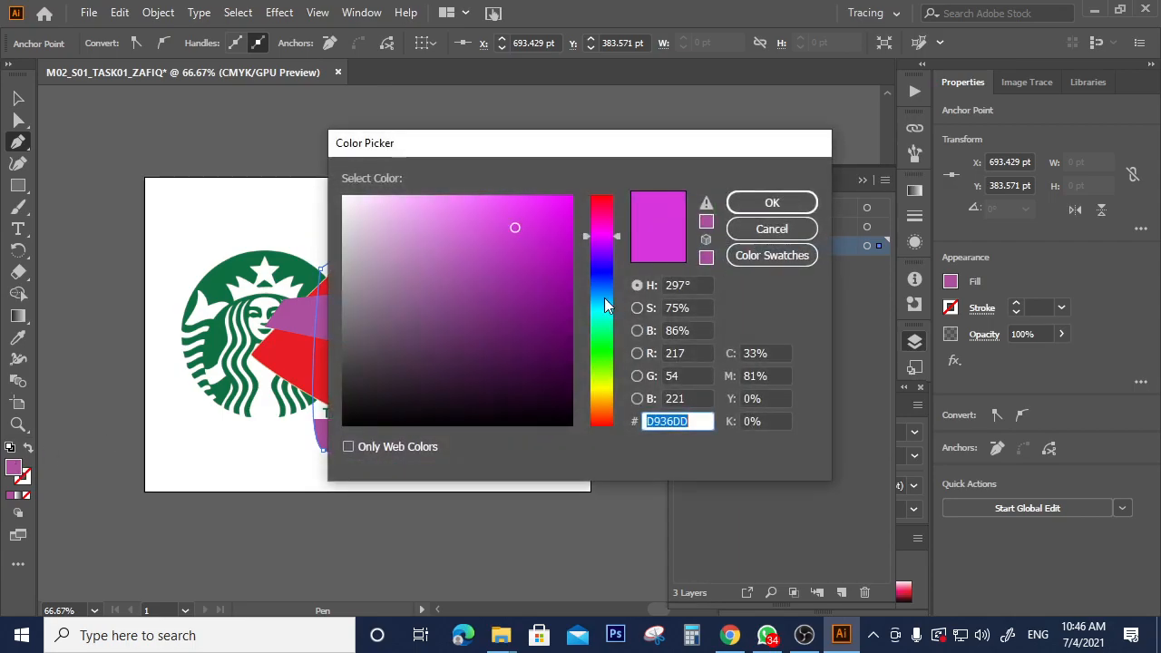
{"action": "left_click", "coordinate": [606, 305]}
{"action": "left_click", "coordinate": [550, 220]}
{"action": "left_click", "coordinate": [771, 201]}
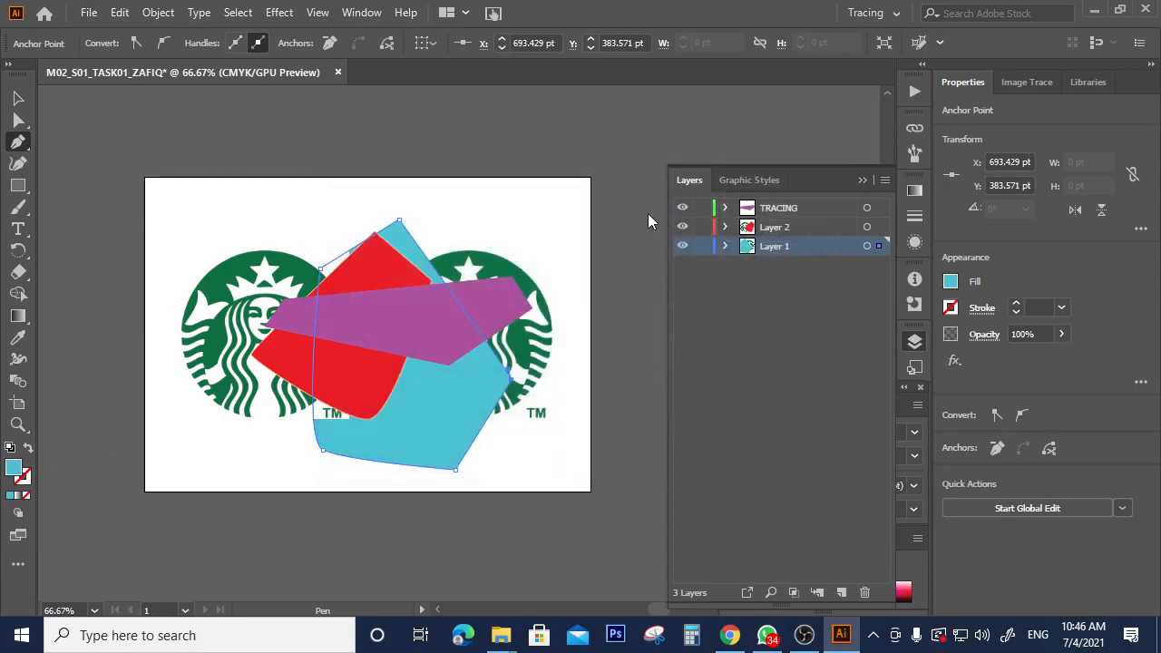
{"action": "left_click", "coordinate": [18, 98]}
{"action": "left_click", "coordinate": [580, 290]}
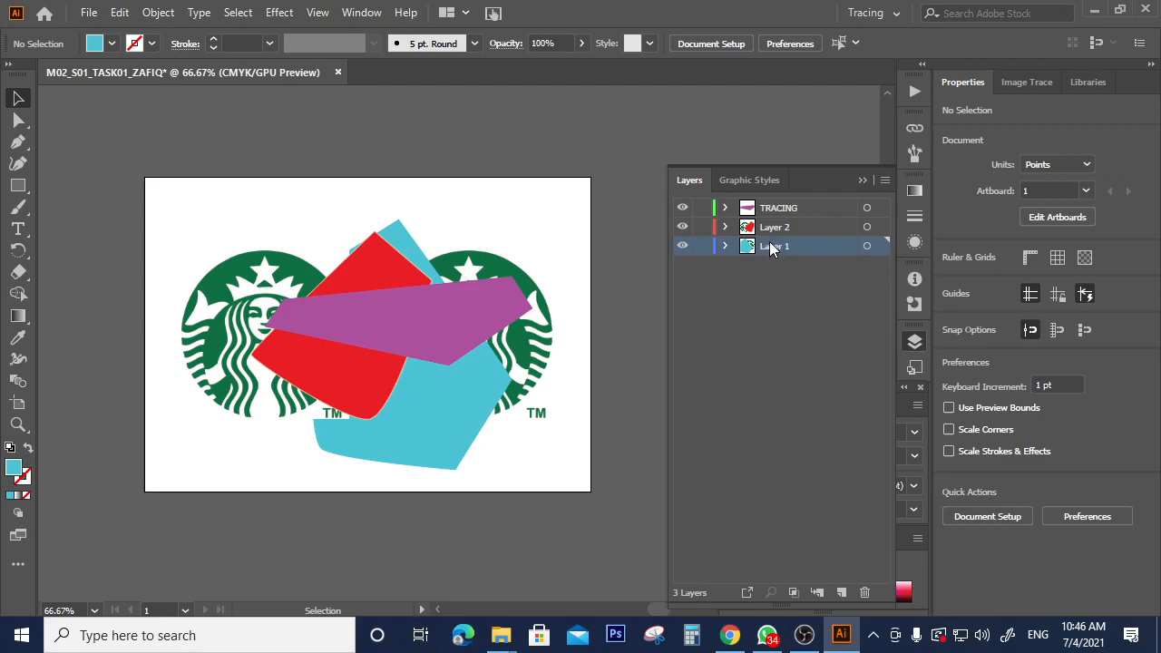
Step: Check which layers the purple and red shapes belong to and examine the contents of Layer 1, Layer 2 and TRACING
{"action": "left_click", "coordinate": [436, 300]}
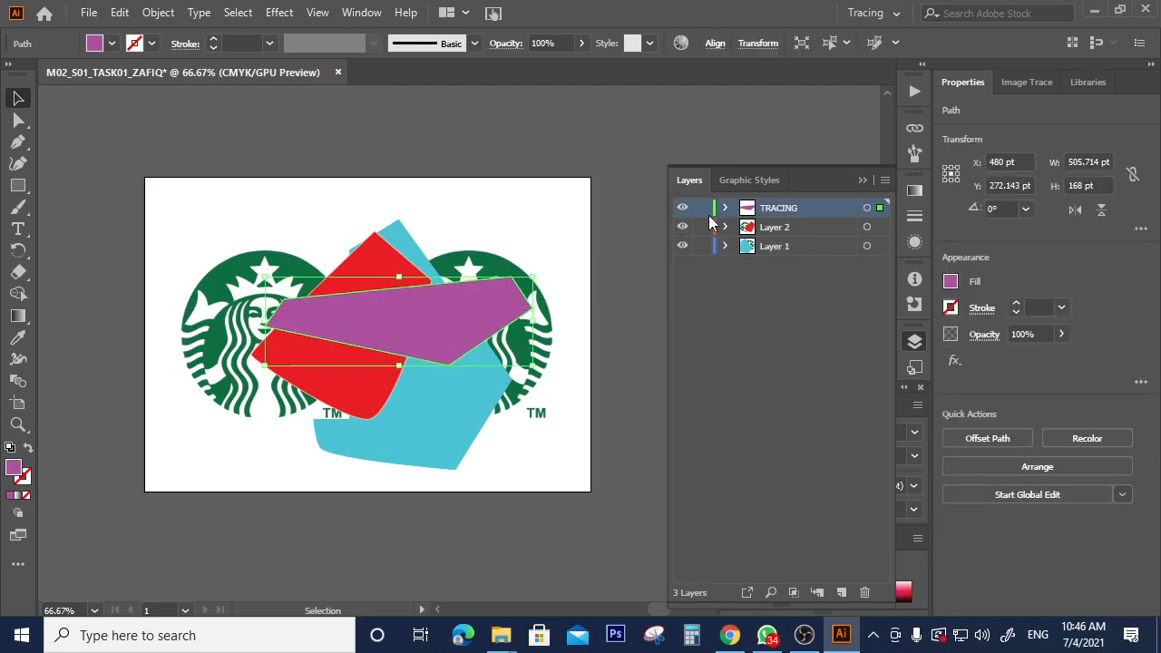
{"action": "left_click", "coordinate": [389, 269]}
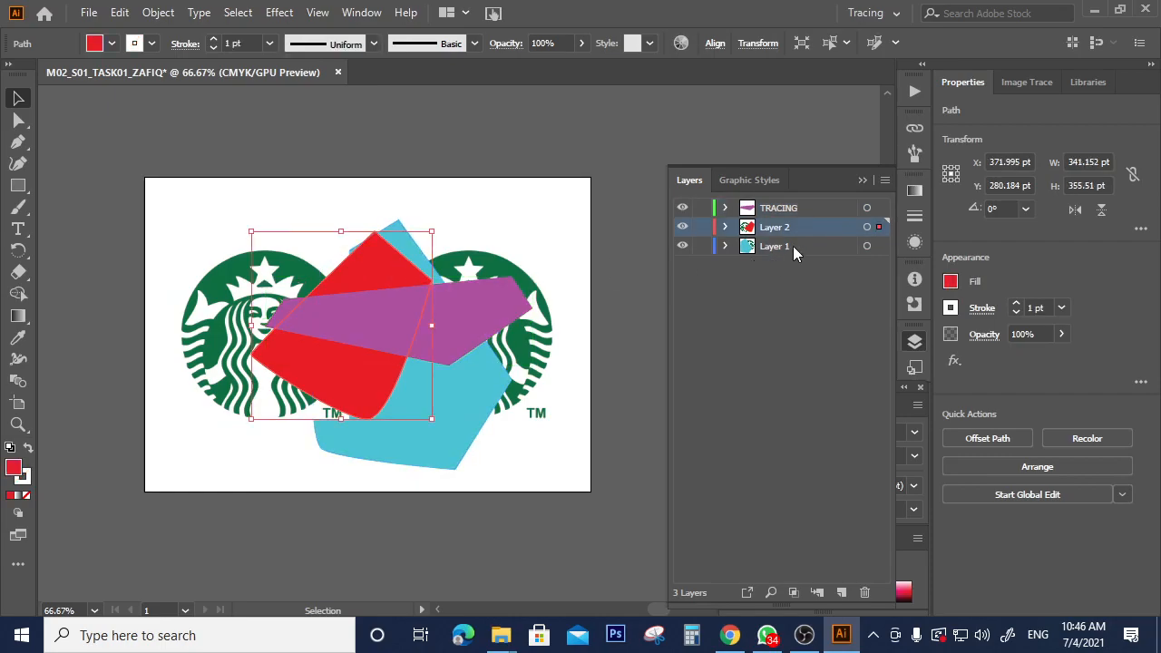
{"action": "left_click", "coordinate": [786, 214]}
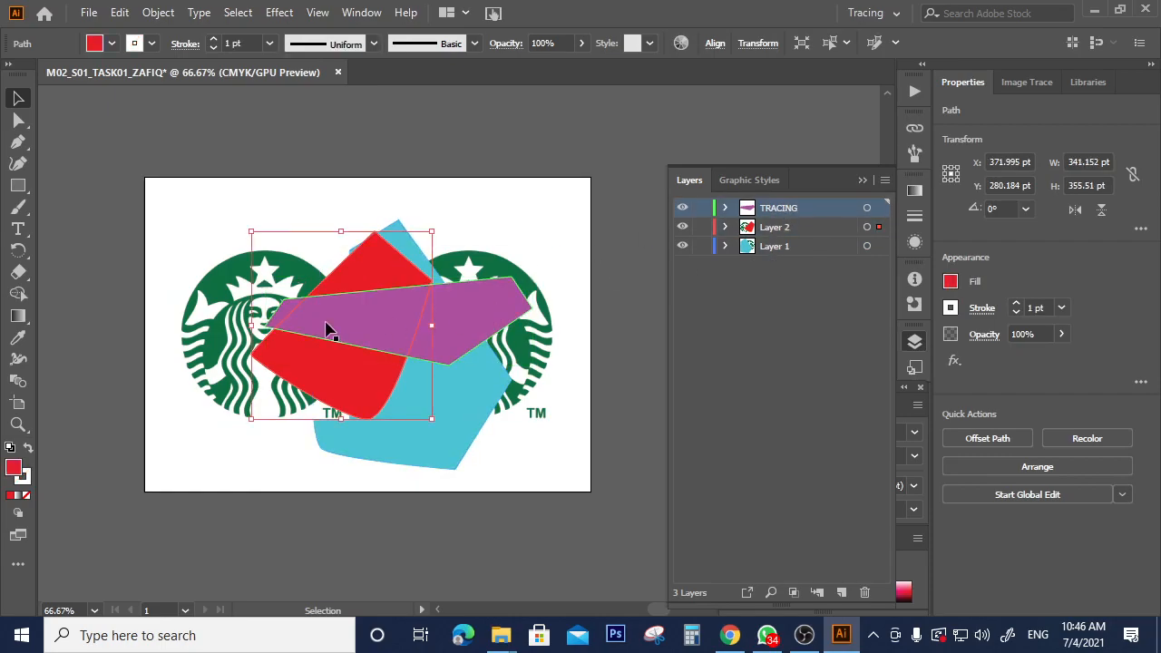
{"action": "left_click", "coordinate": [777, 228]}
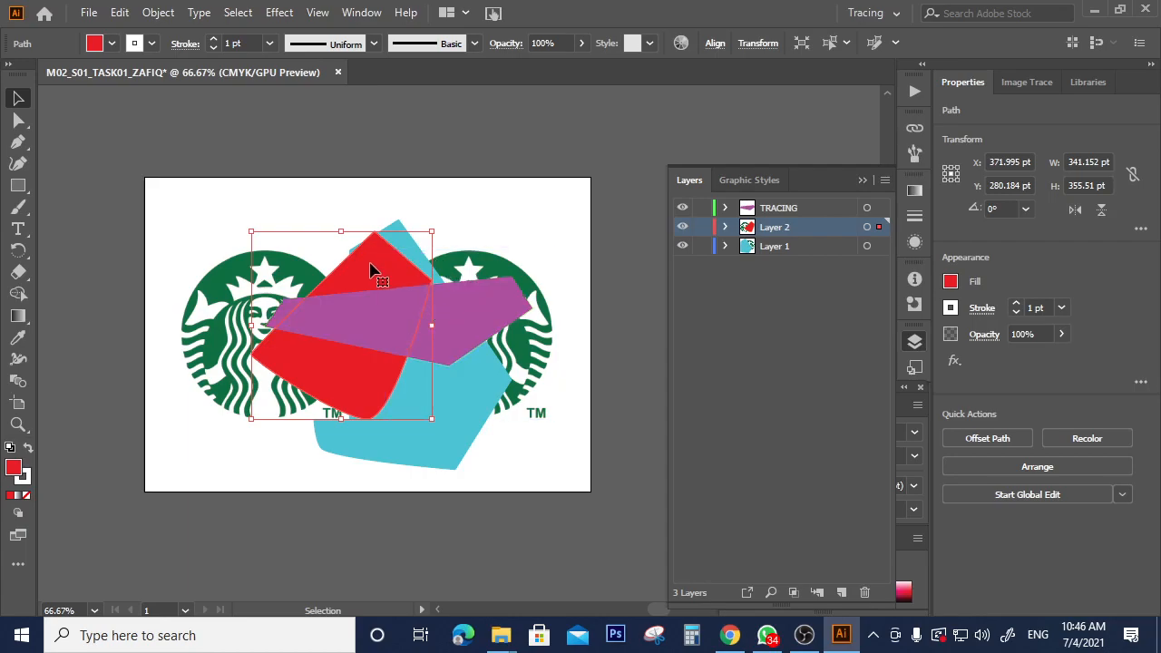
{"action": "left_click", "coordinate": [726, 246]}
{"action": "left_click", "coordinate": [747, 246]}
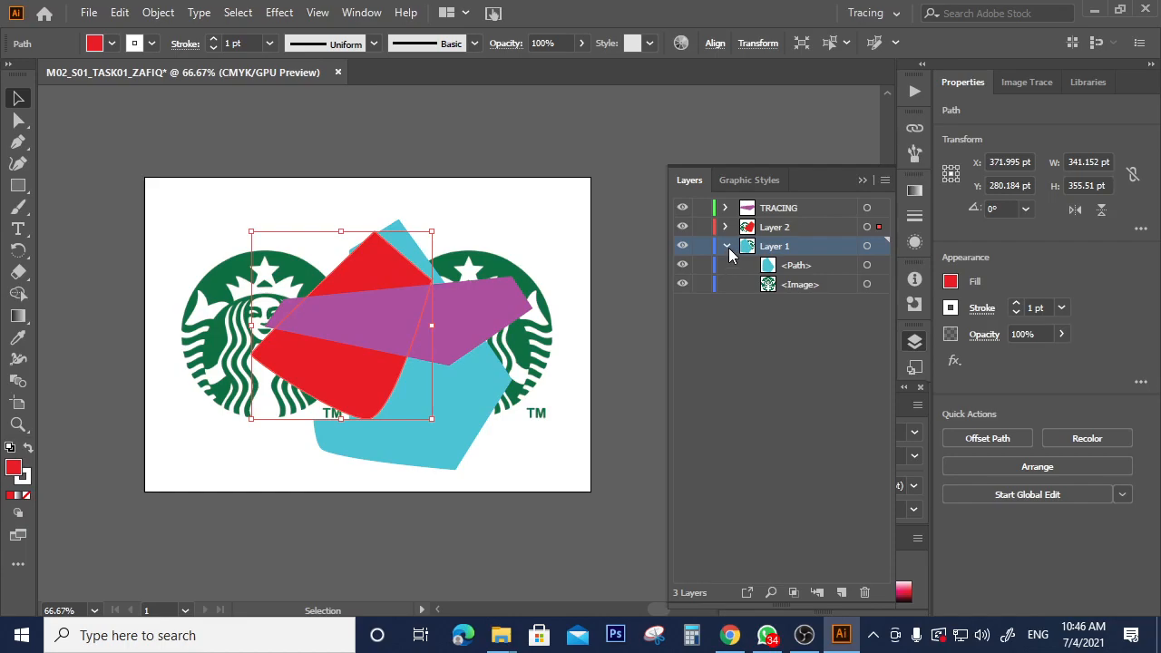
{"action": "left_click", "coordinate": [725, 246]}
{"action": "left_click", "coordinate": [804, 208]}
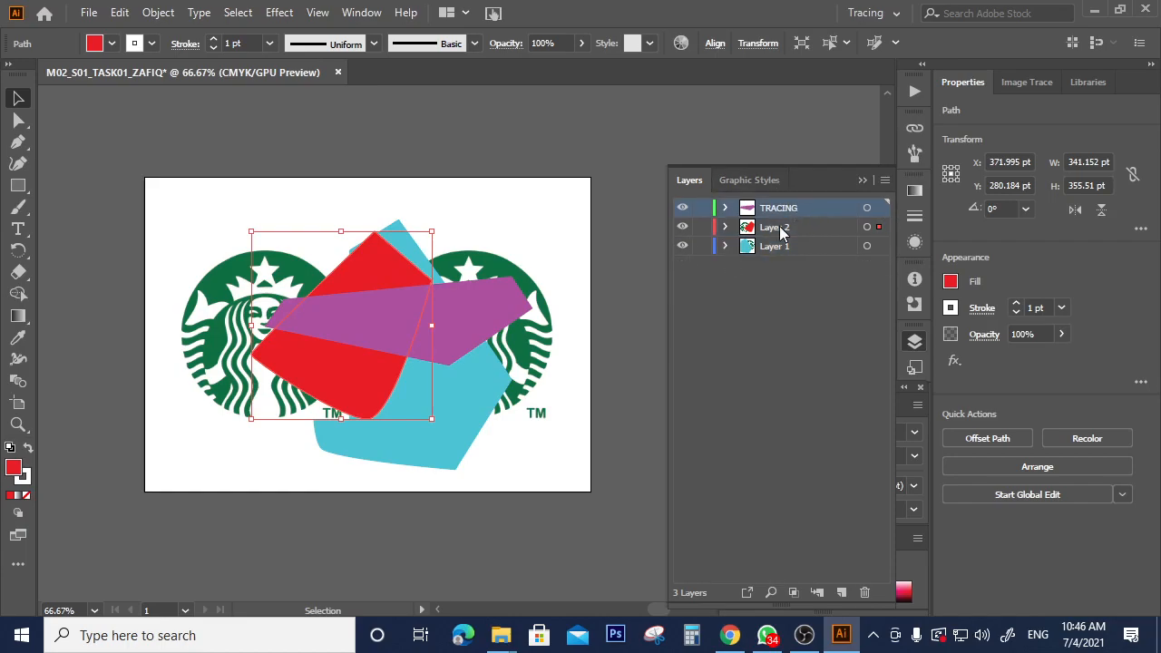
{"action": "left_click", "coordinate": [725, 246]}
{"action": "left_click", "coordinate": [726, 246]}
{"action": "left_click", "coordinate": [725, 227]}
{"action": "left_click", "coordinate": [725, 227]}
{"action": "left_click", "coordinate": [725, 208]}
{"action": "left_click", "coordinate": [724, 208]}
{"action": "left_click", "coordinate": [758, 358]}
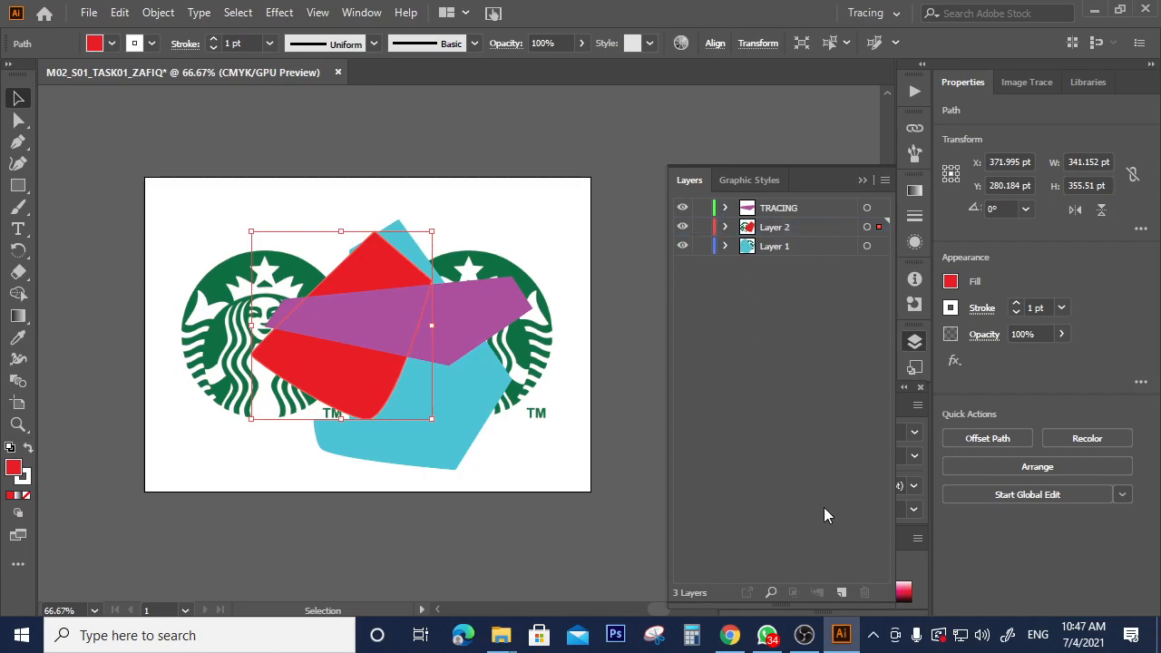
{"action": "left_click", "coordinate": [513, 467]}
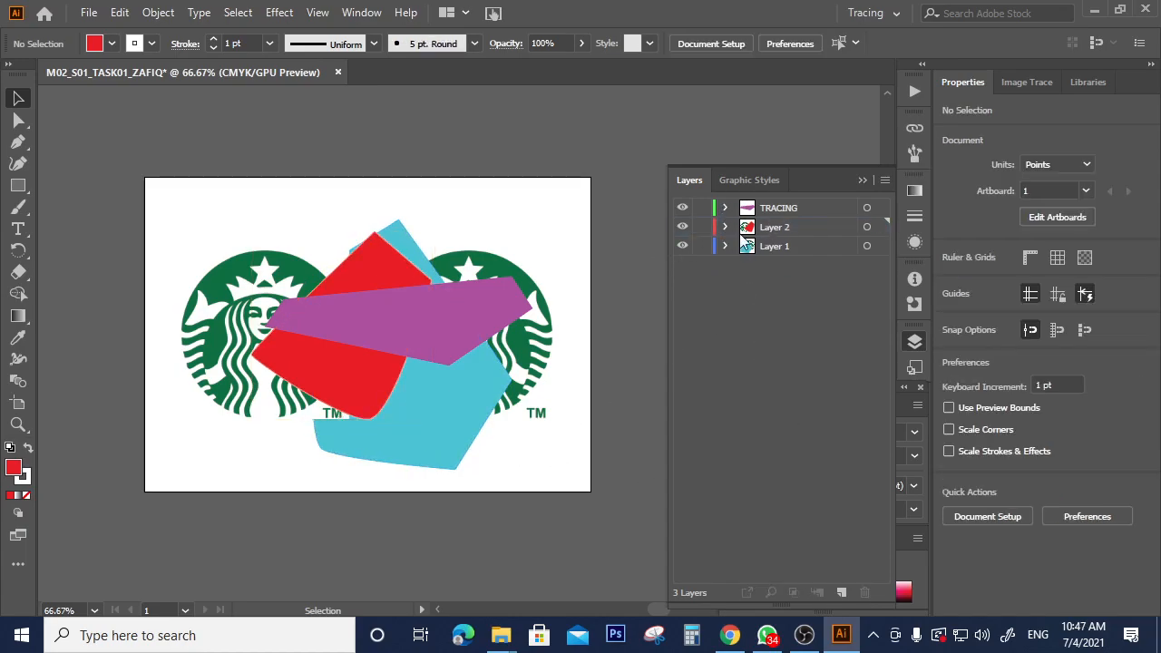
Step: Cut the light blue shape from Layer 1 and paste it into the TRACING layer
{"action": "left_click", "coordinate": [745, 248]}
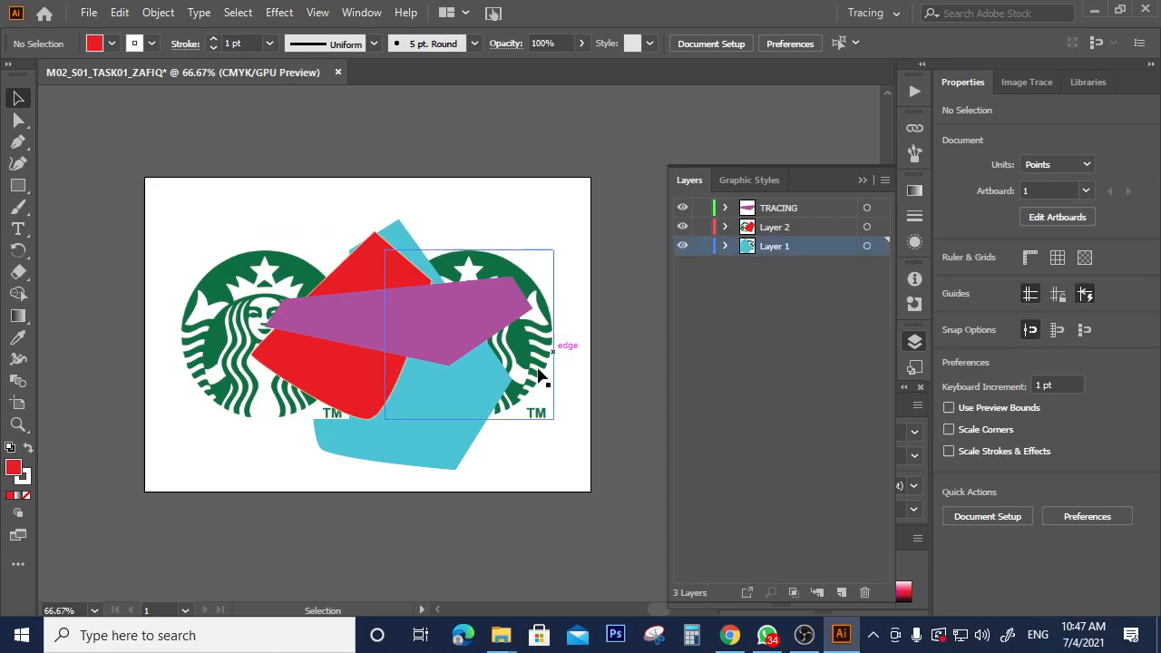
{"action": "left_click", "coordinate": [450, 426]}
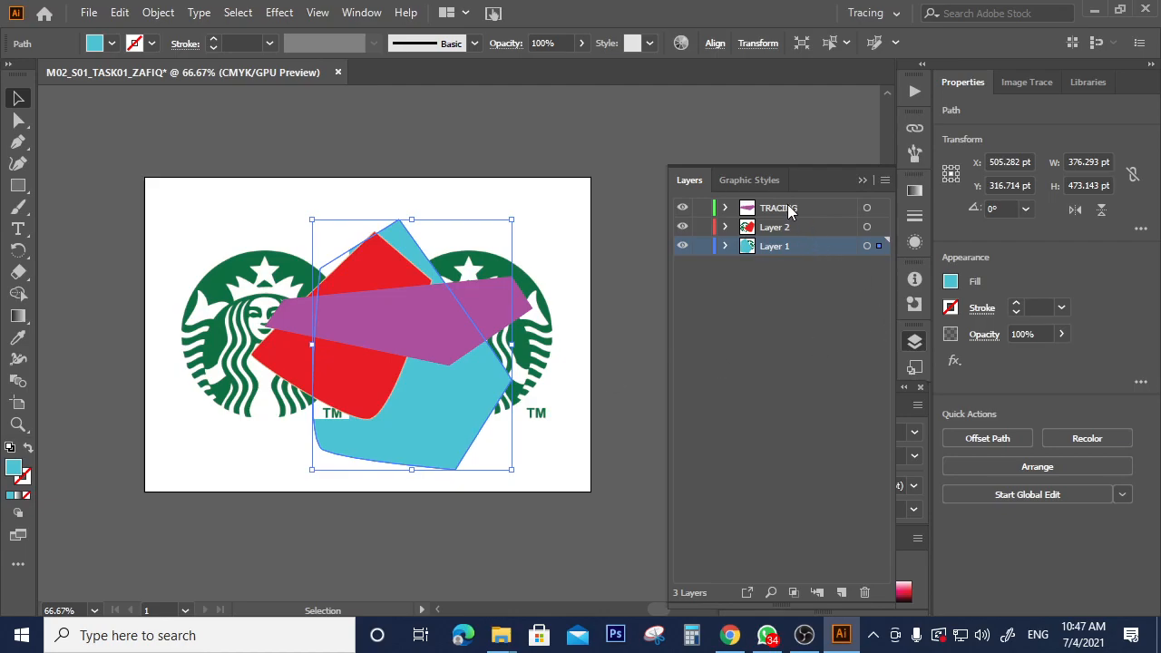
{"action": "key", "text": "Delete"}
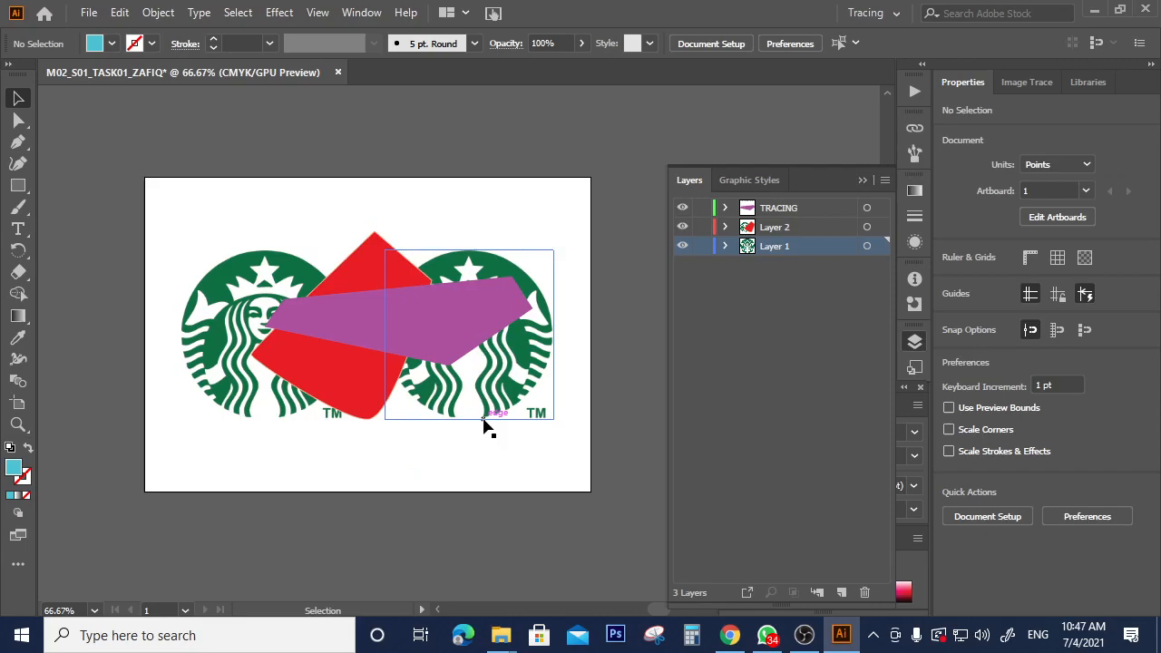
{"action": "left_click", "coordinate": [798, 205]}
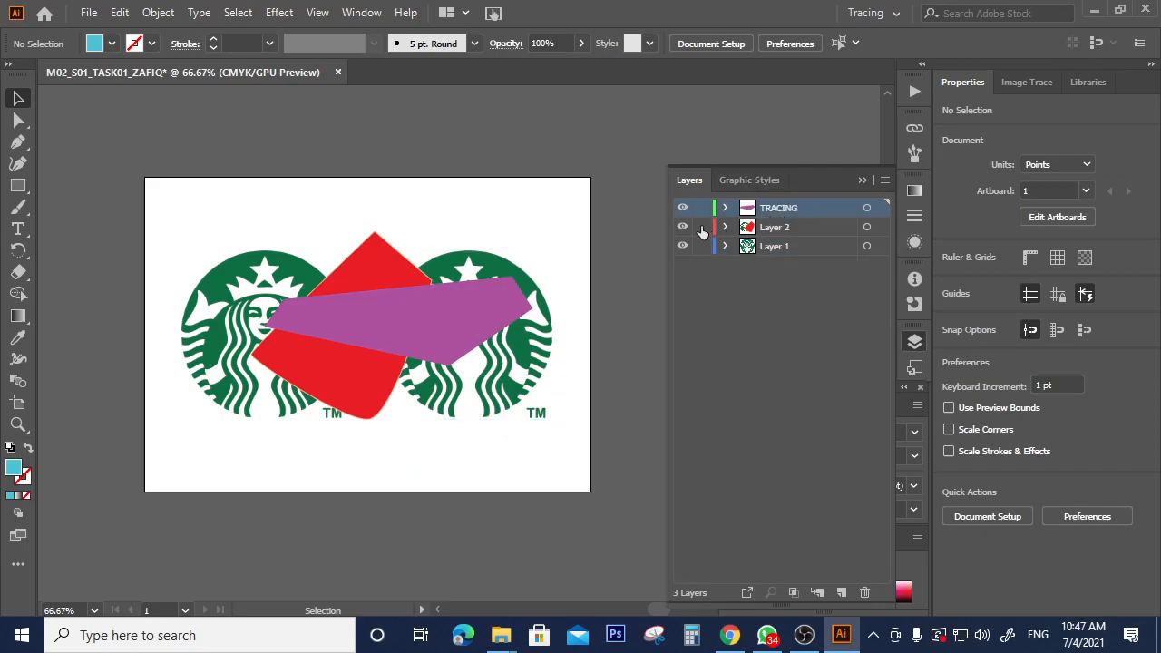
{"action": "key", "text": "ctrl+v"}
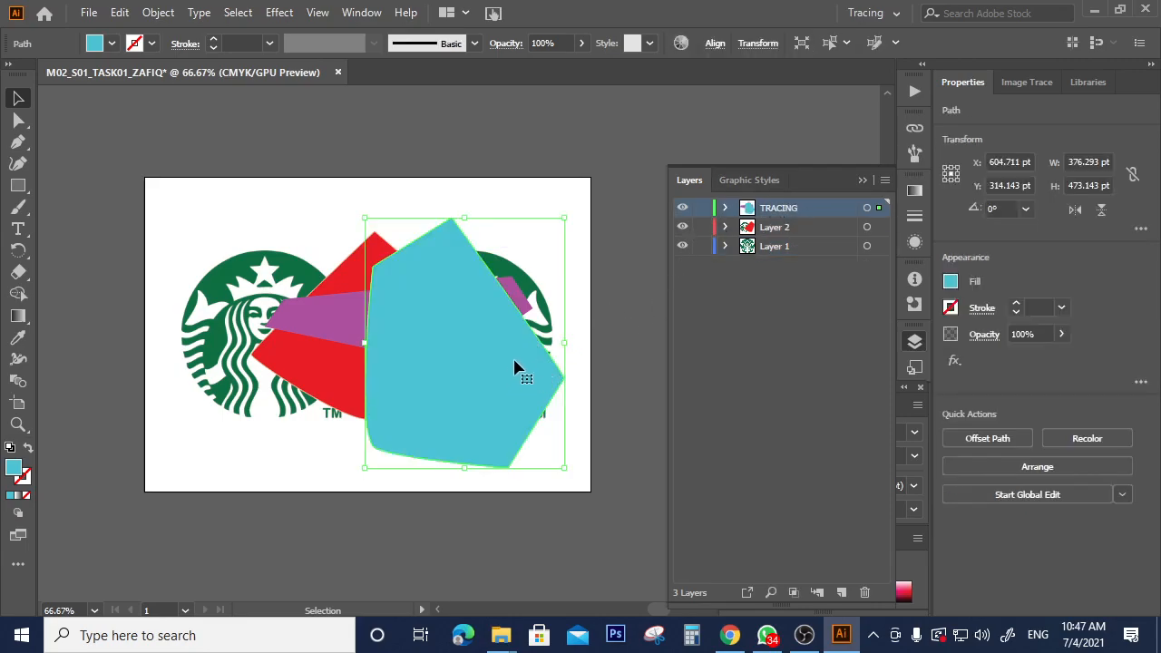
Step: Cut the red shape from Layer 2 and paste it into the TRACING layer
{"action": "left_click", "coordinate": [755, 228]}
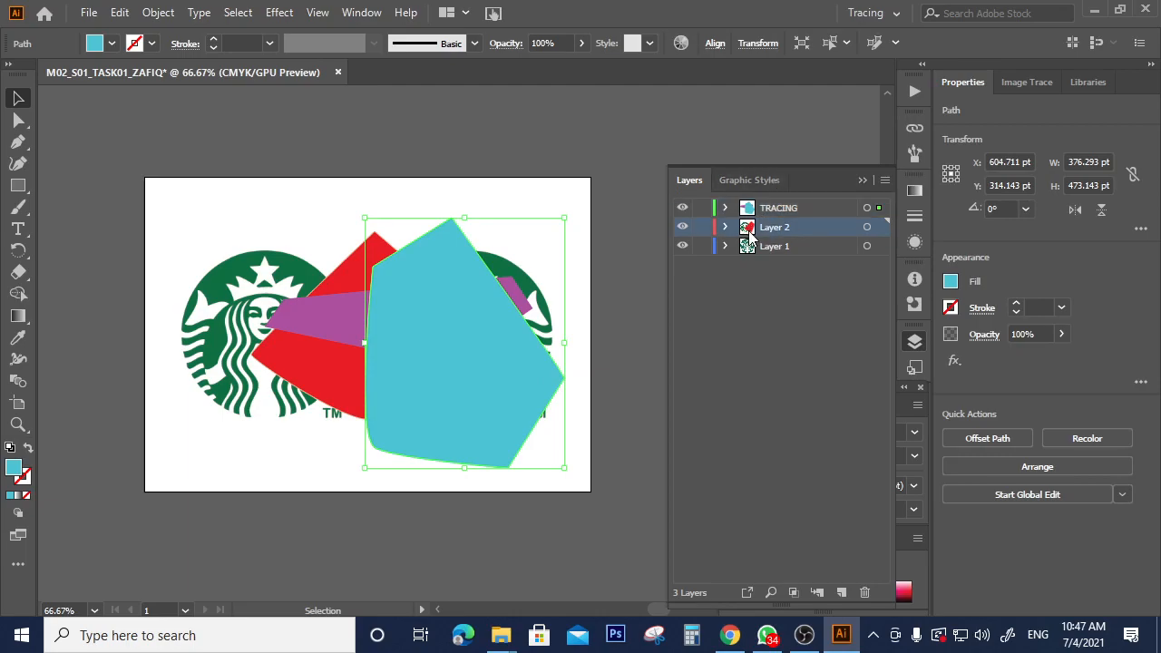
{"action": "left_click", "coordinate": [331, 372]}
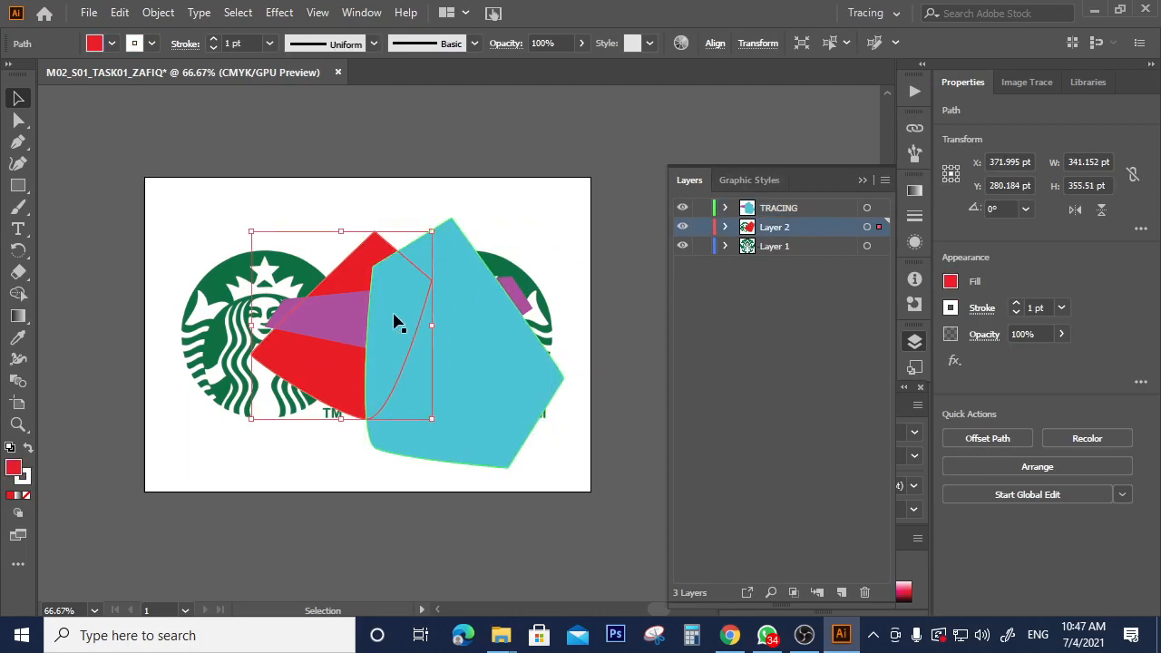
{"action": "key", "text": "Delete"}
{"action": "left_click", "coordinate": [795, 208]}
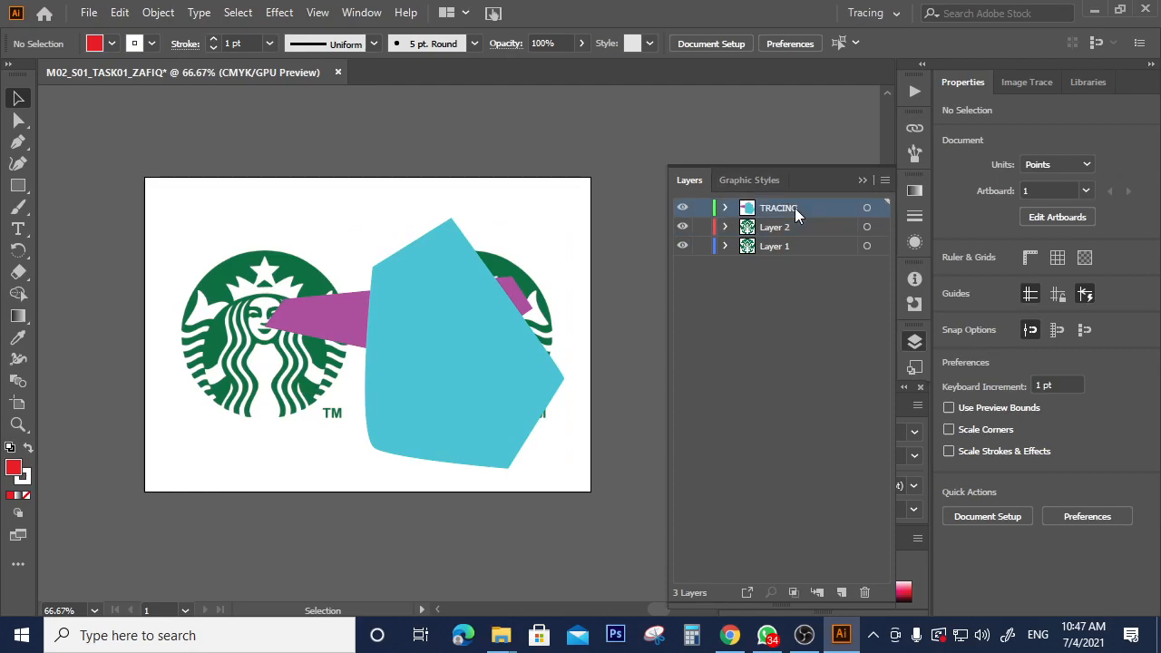
{"action": "key", "text": "ctrl+v"}
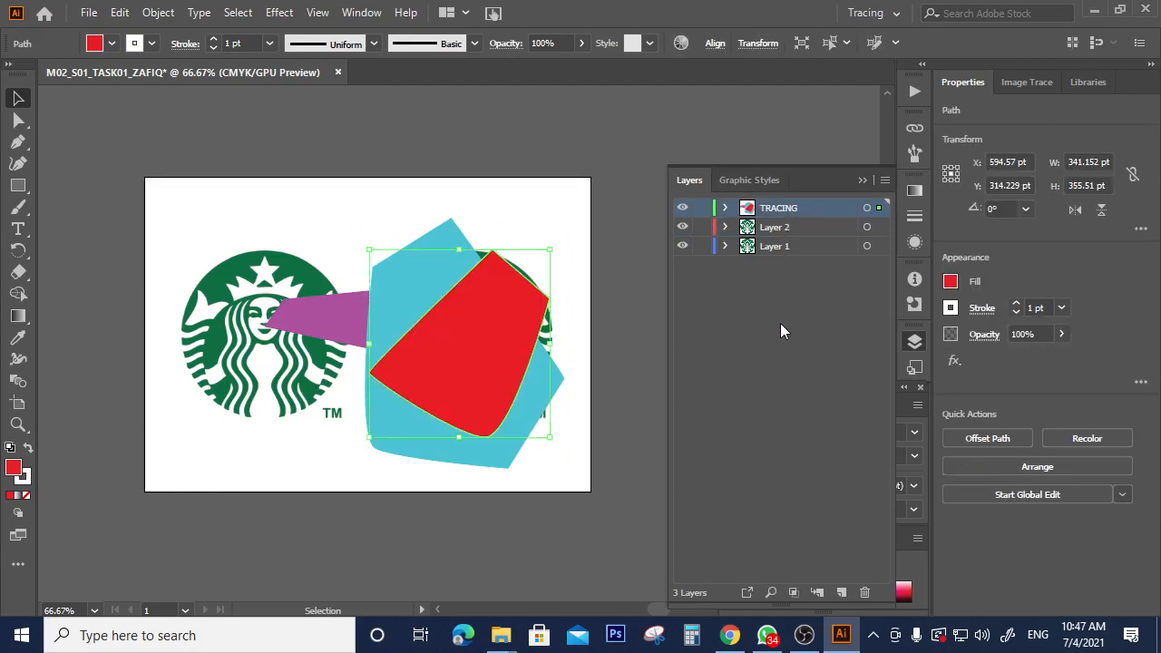
Step: Lock Layer 1 and Layer 2 and clear the selection on the artboard
{"action": "left_click", "coordinate": [701, 247]}
{"action": "left_click", "coordinate": [701, 228]}
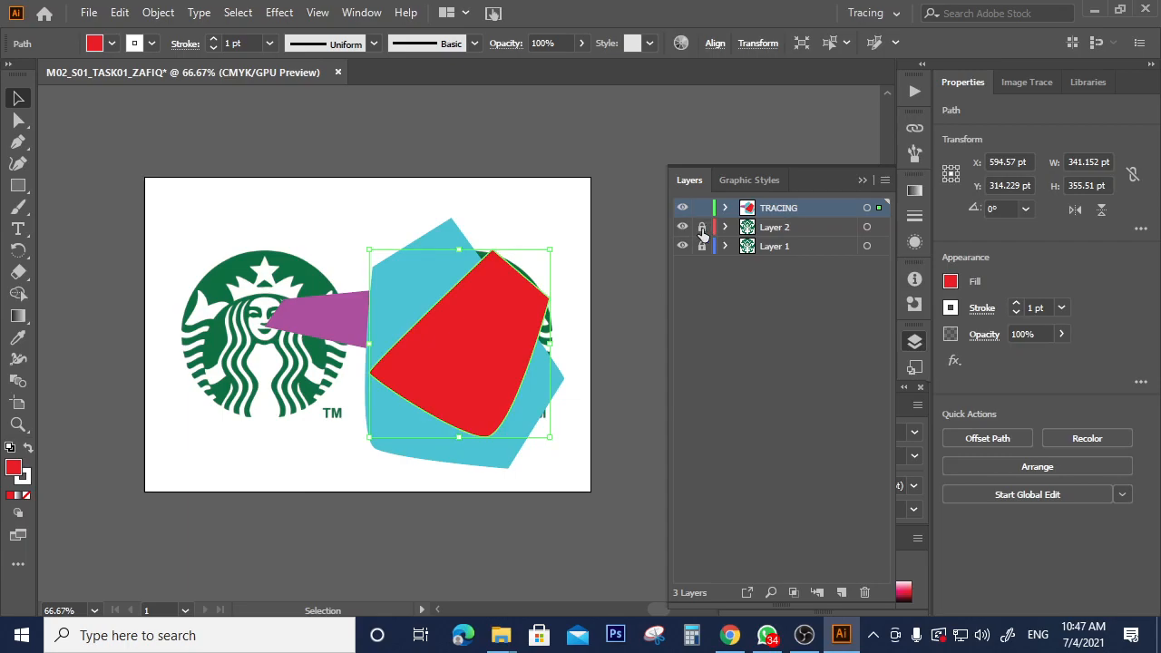
{"action": "left_click", "coordinate": [221, 293]}
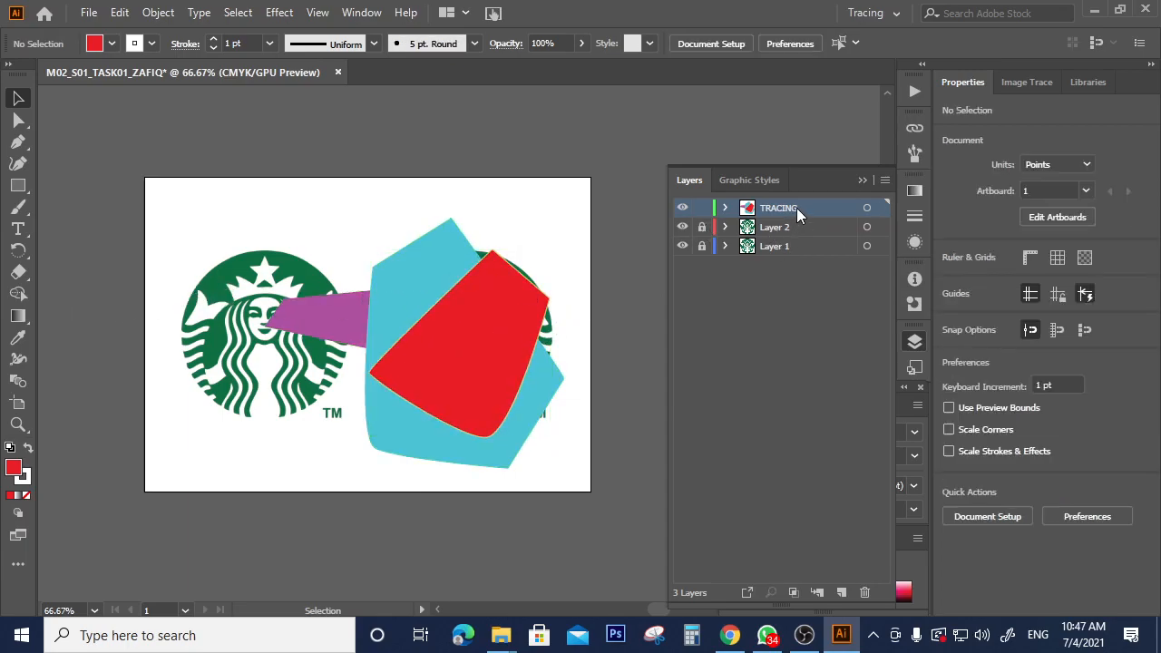
Step: Expand the TRACING layer and move the purple path to the top of its stacking order
{"action": "left_click", "coordinate": [724, 207]}
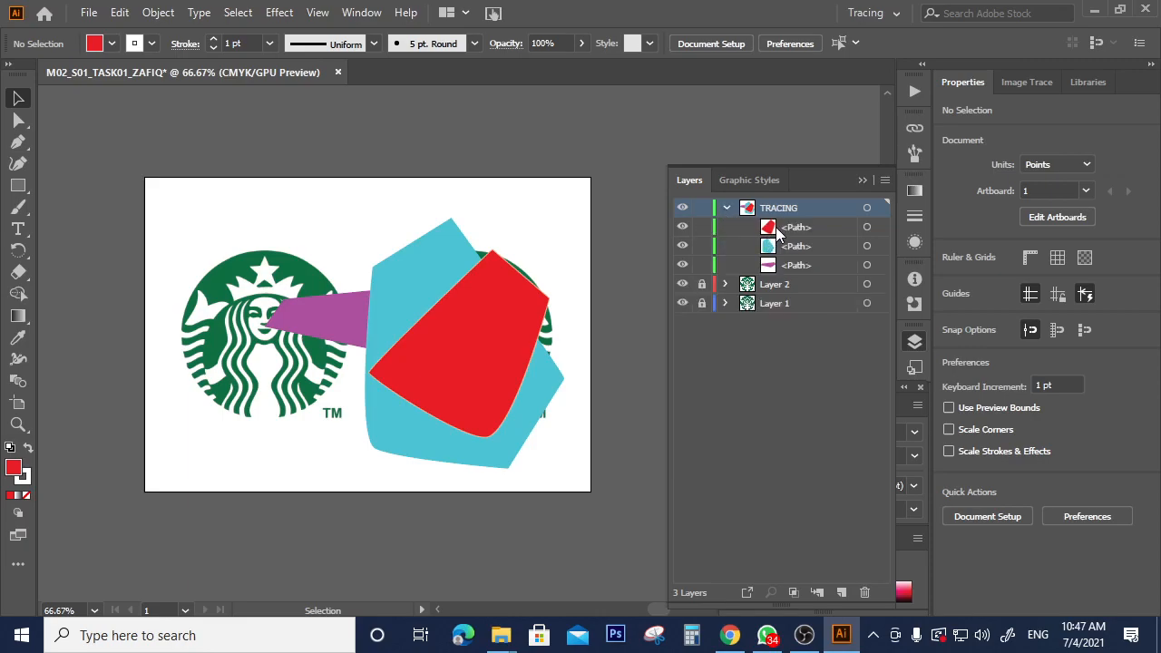
{"action": "left_click", "coordinate": [767, 268]}
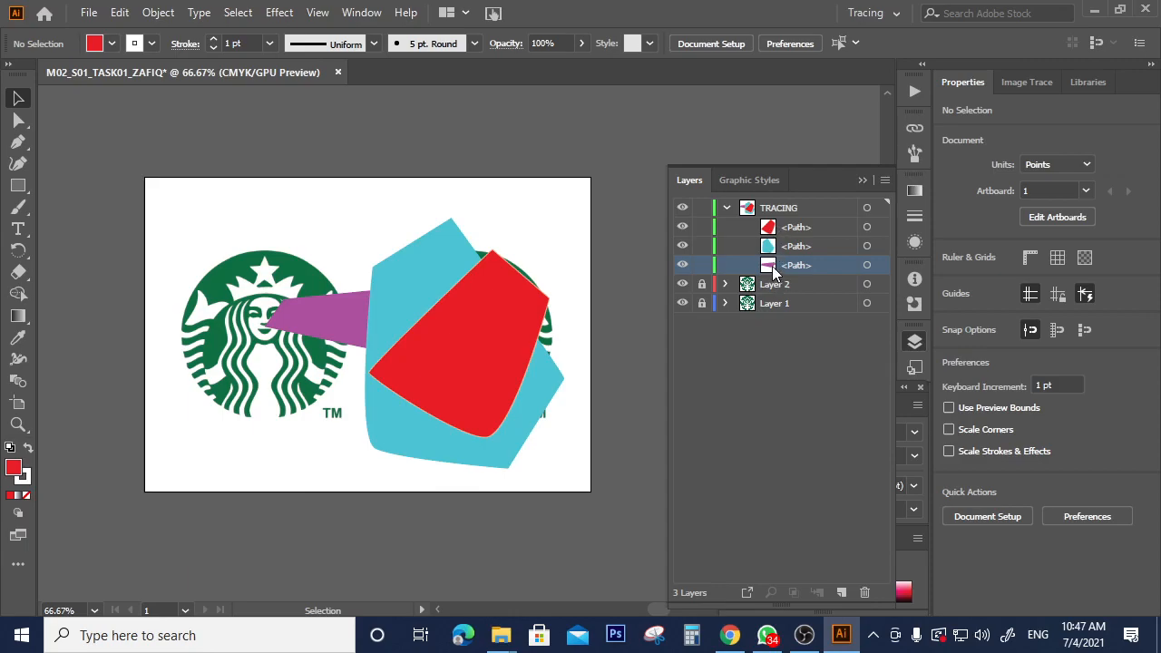
{"action": "left_click_drag", "start_coordinate": [773, 270], "coordinate": [784, 221]}
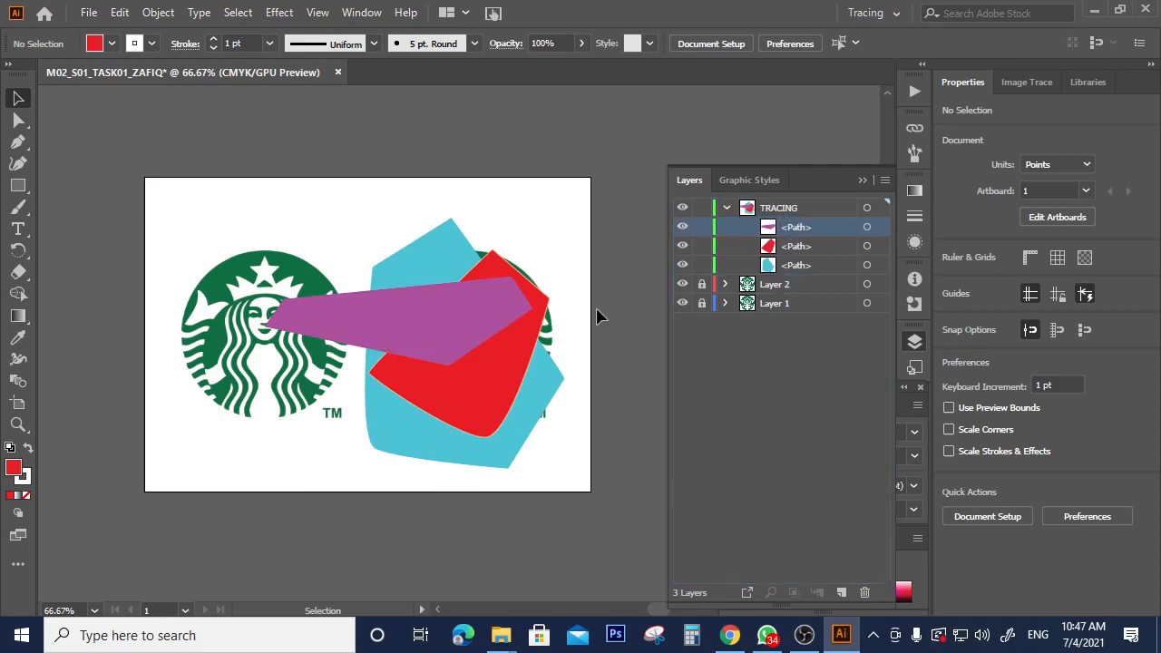
Step: Move the light blue path to the top of the TRACING layer, return it beneath the red path, and collapse the layer
{"action": "left_click", "coordinate": [773, 268]}
{"action": "left_click_drag", "start_coordinate": [772, 263], "coordinate": [775, 225]}
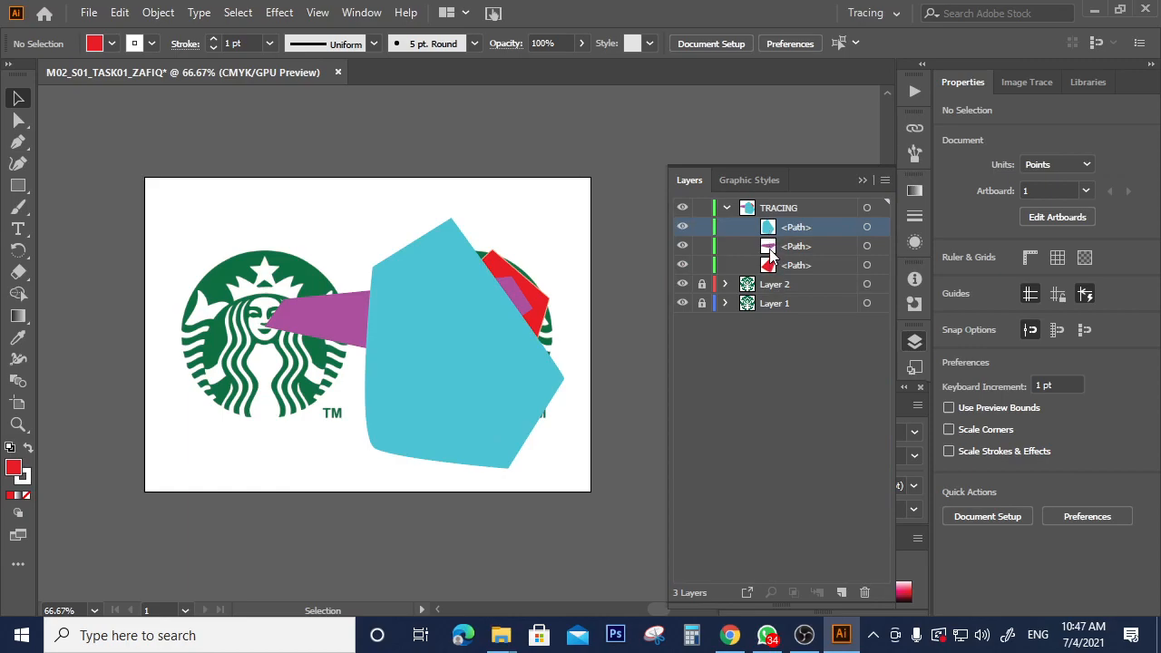
{"action": "left_click_drag", "start_coordinate": [798, 228], "coordinate": [802, 275]}
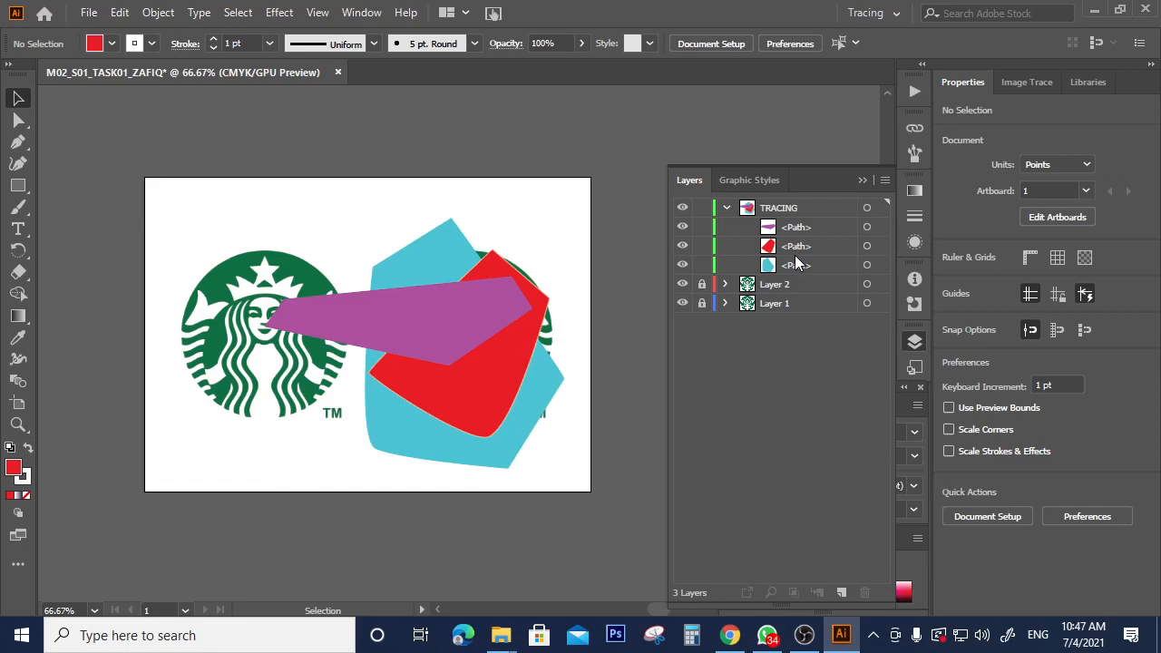
{"action": "left_click", "coordinate": [725, 207]}
Step: Delete the purple, red and light blue shapes from the TRACING layer
{"action": "left_click", "coordinate": [466, 303]}
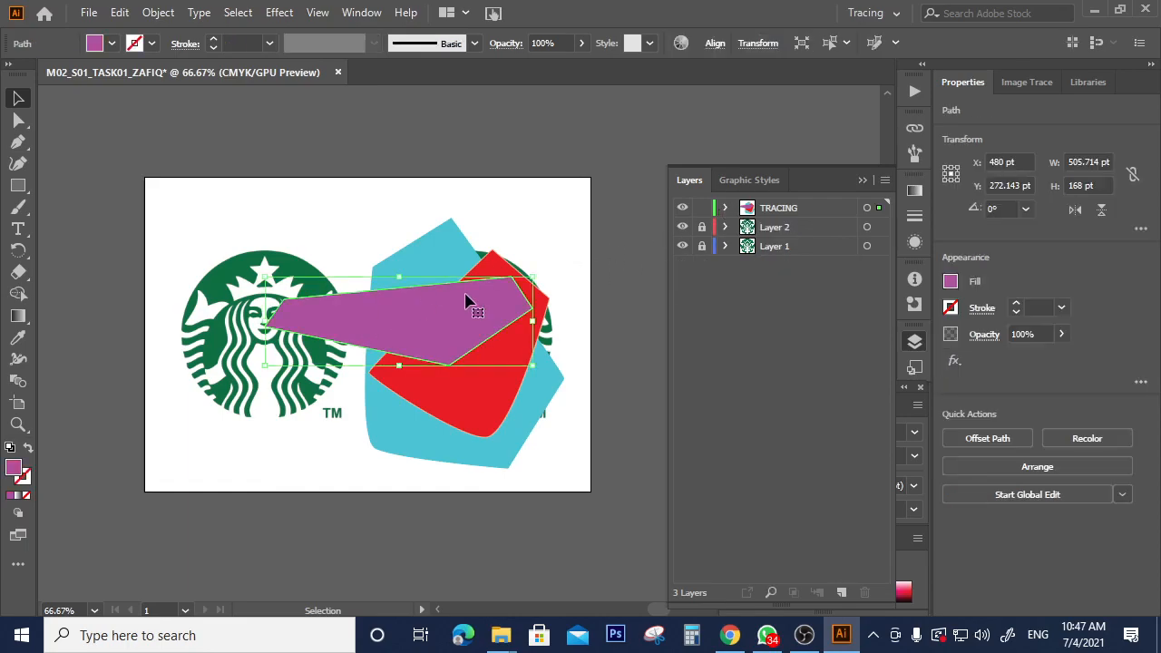
{"action": "key", "text": "Delete"}
{"action": "left_click", "coordinate": [505, 330]}
{"action": "key", "text": "Delete"}
{"action": "left_click", "coordinate": [402, 311]}
{"action": "key", "text": "Delete"}
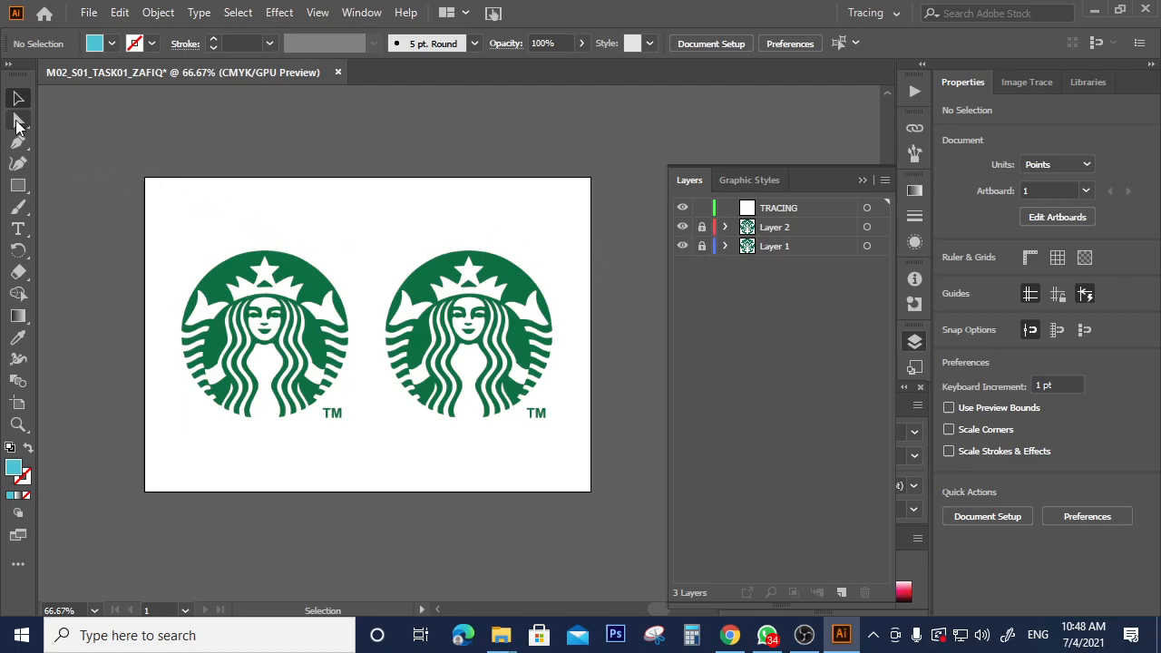
Step: Draw a closed six-point shape with the Pen tool over the left logo on the TRACING layer, curving its lower-left corner
{"action": "left_click", "coordinate": [19, 142]}
{"action": "left_click", "coordinate": [344, 296]}
{"action": "left_click", "coordinate": [286, 269]}
{"action": "left_click", "coordinate": [230, 296]}
{"action": "left_click", "coordinate": [202, 343]}
{"action": "left_click_drag", "start_coordinate": [214, 381], "coordinate": [234, 394]}
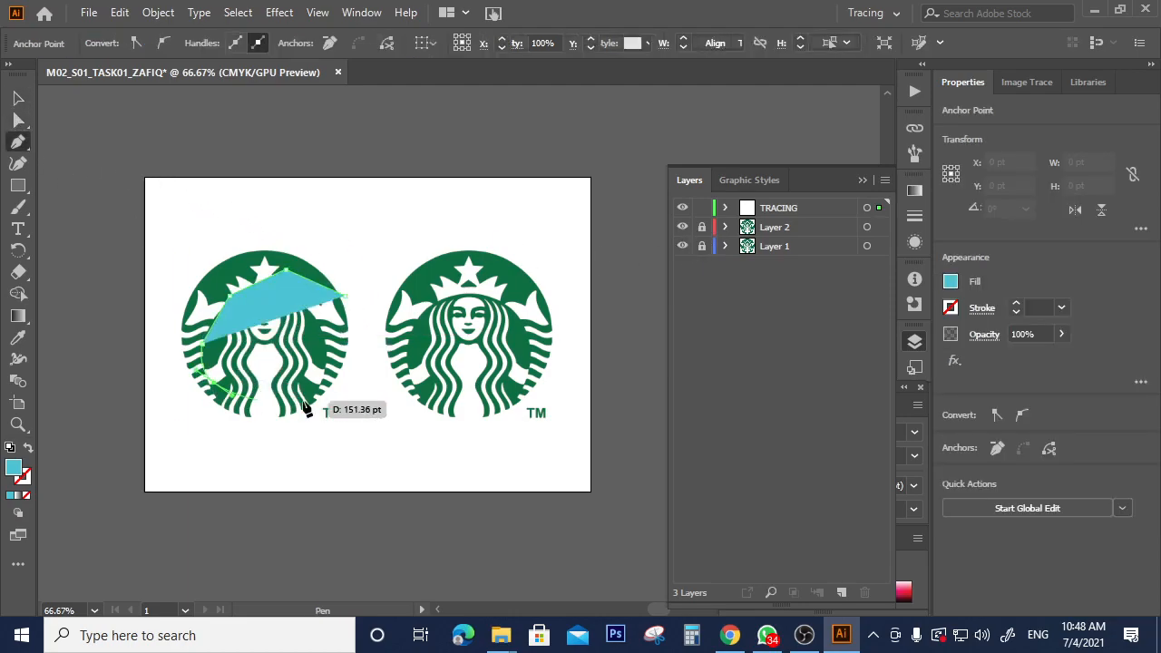
{"action": "left_click", "coordinate": [302, 400]}
{"action": "left_click", "coordinate": [344, 295]}
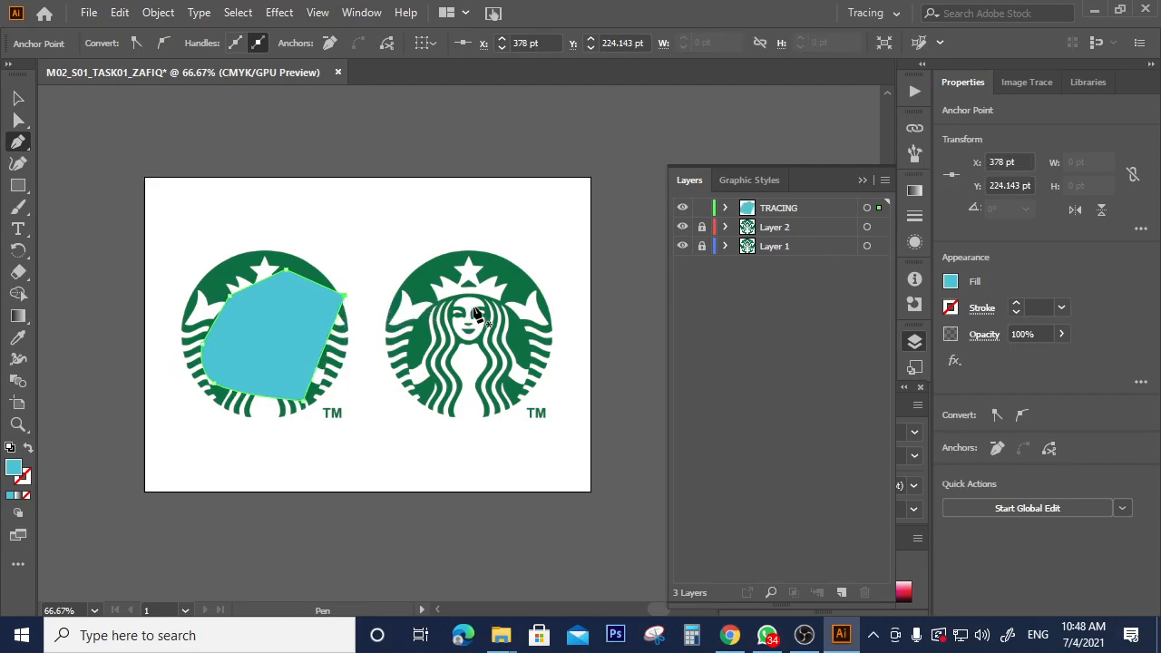
Step: Fill the new shape with the logo's green, sampled from the right logo with the Eyedropper
{"action": "left_click", "coordinate": [18, 98]}
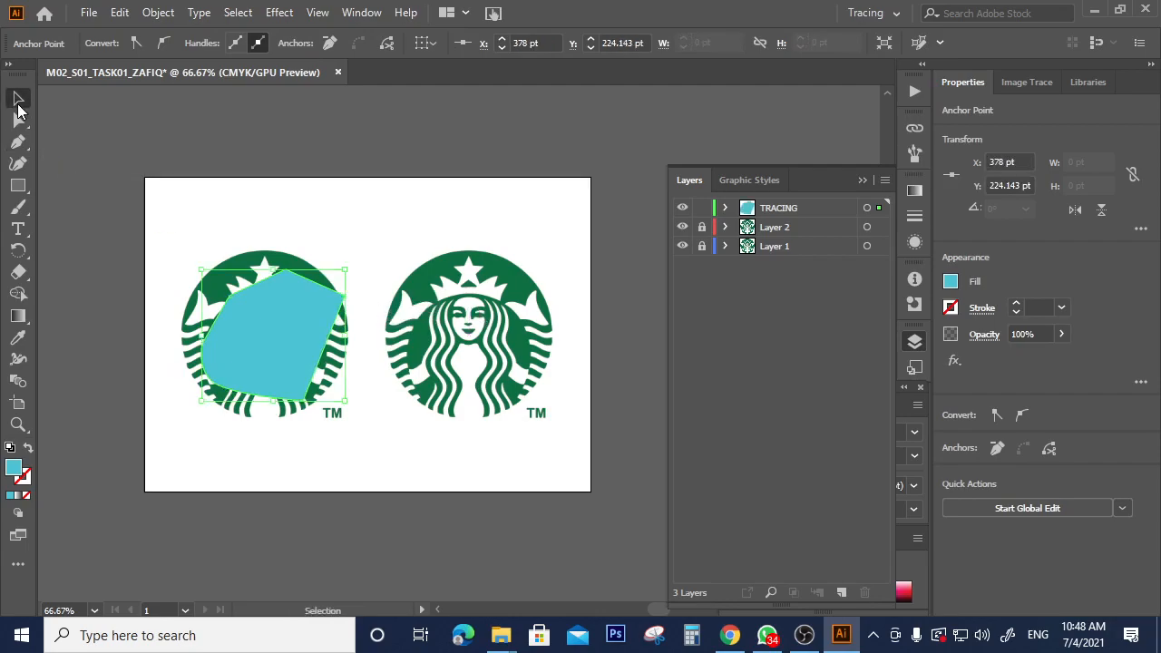
{"action": "left_click", "coordinate": [18, 337]}
{"action": "left_click", "coordinate": [471, 266]}
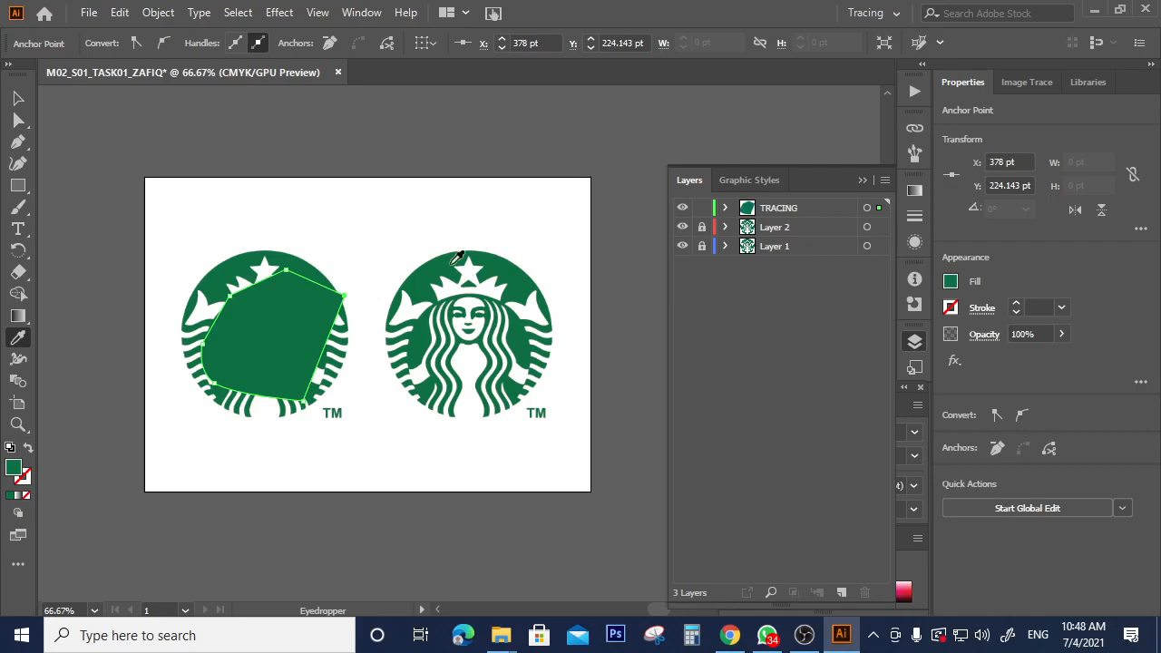
{"action": "left_click", "coordinate": [18, 97]}
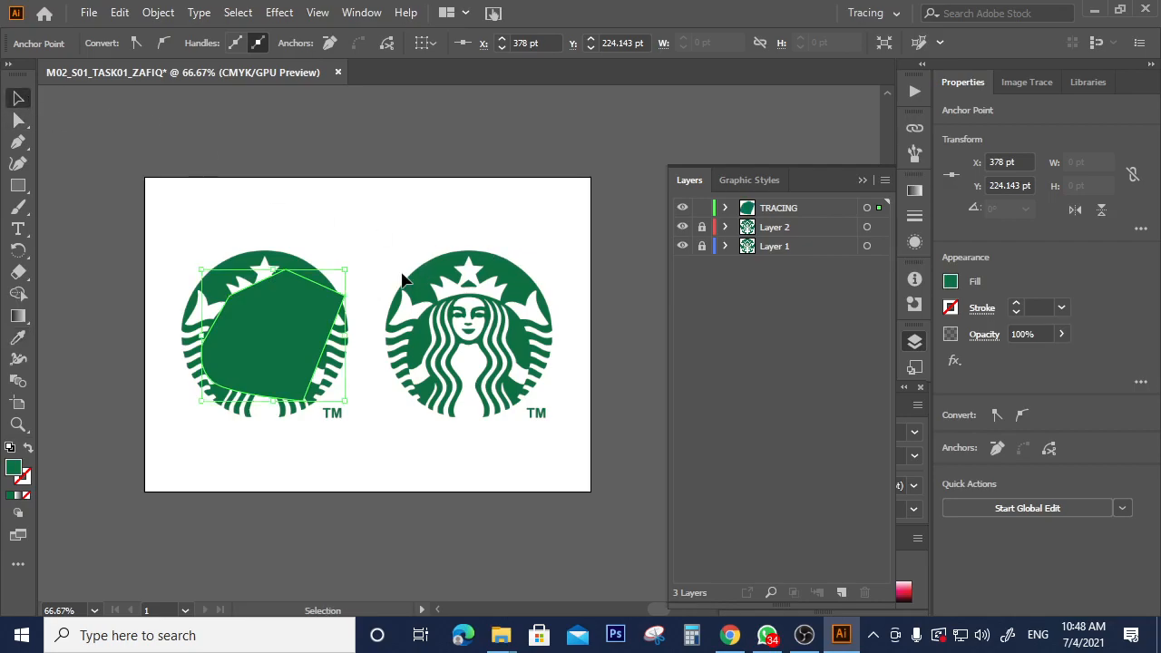
Step: Hide Layer 2 to view the green shape without the left logo, show the layer again, and delete the shape
{"action": "left_click", "coordinate": [683, 227]}
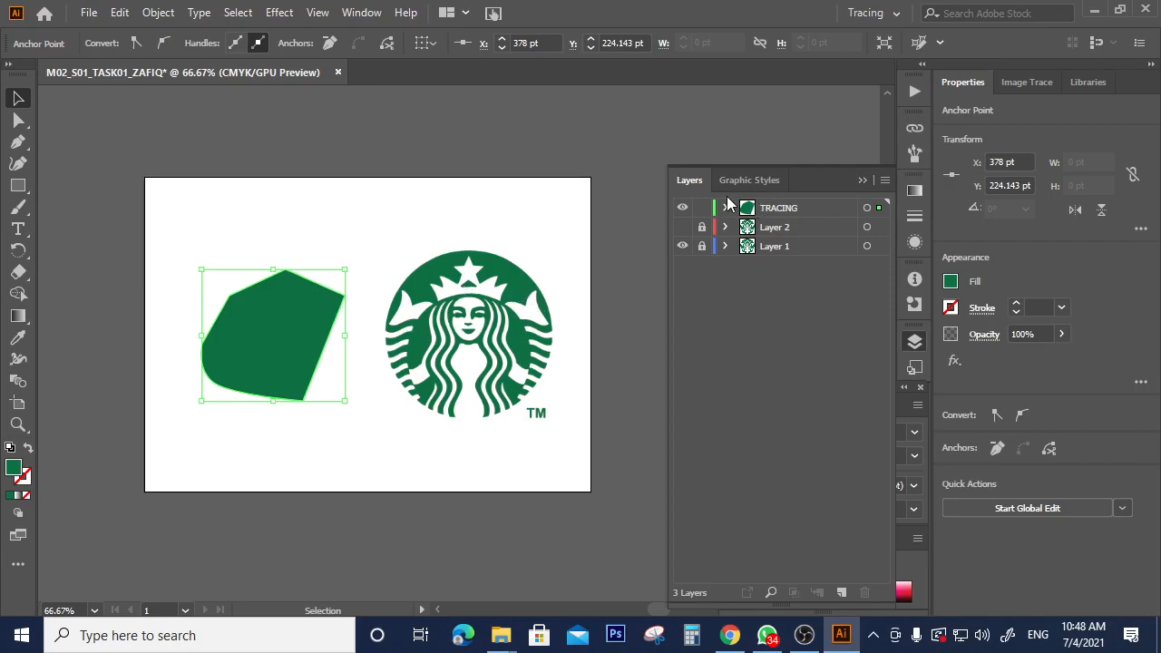
{"action": "left_click", "coordinate": [682, 226]}
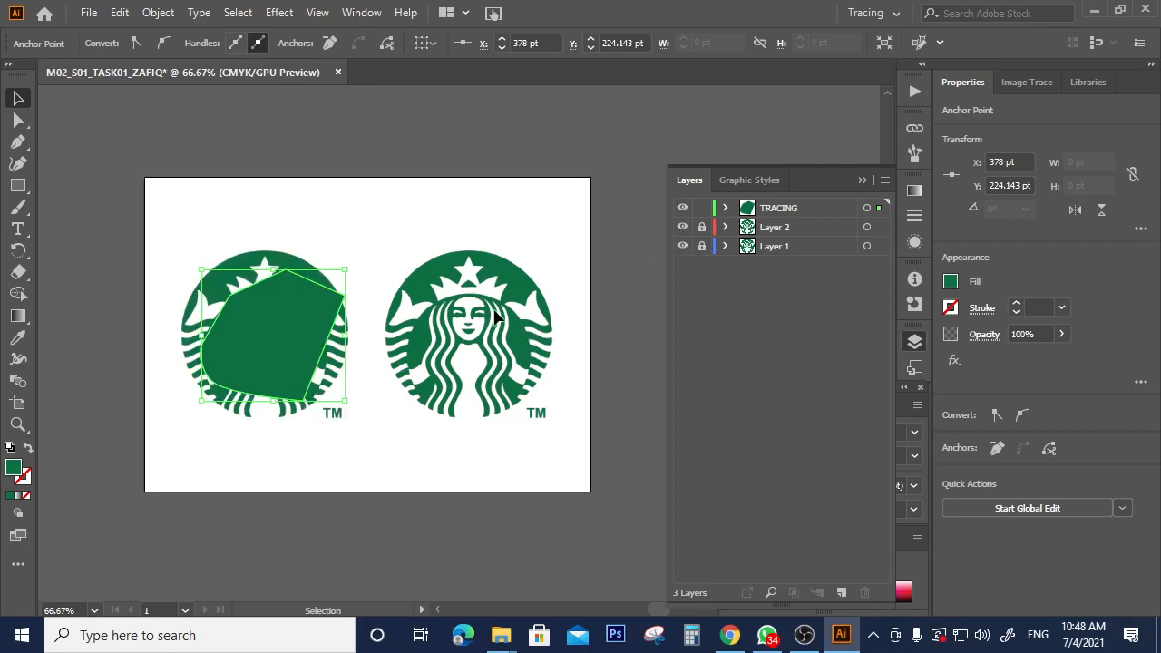
{"action": "left_click", "coordinate": [300, 371]}
{"action": "key", "text": "Delete"}
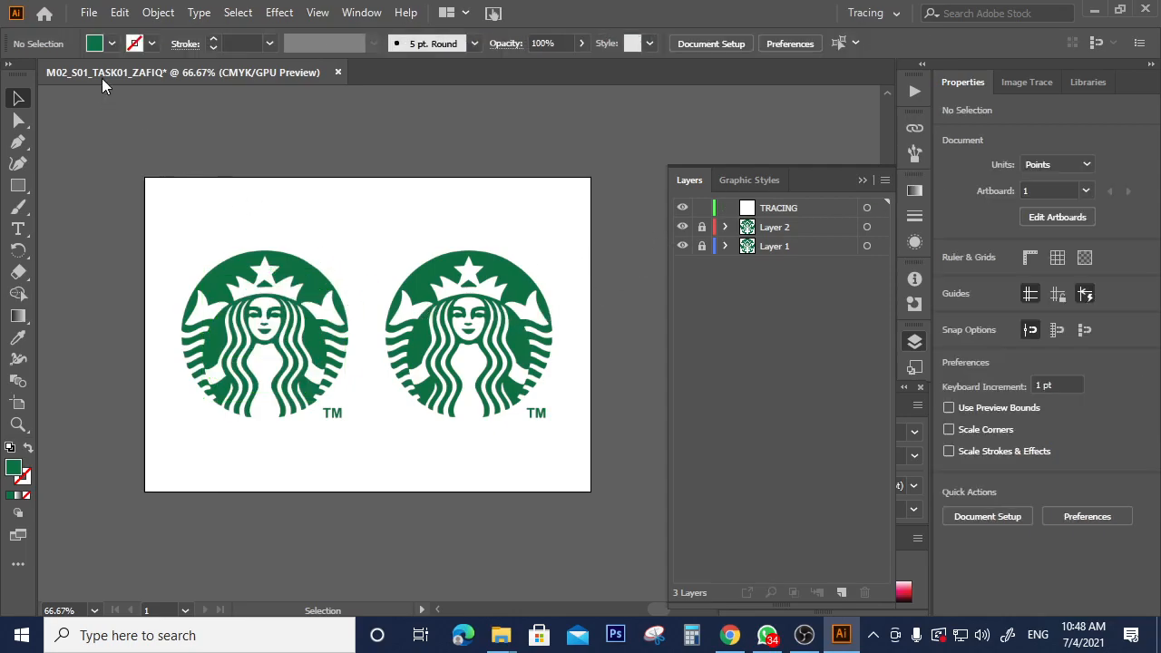